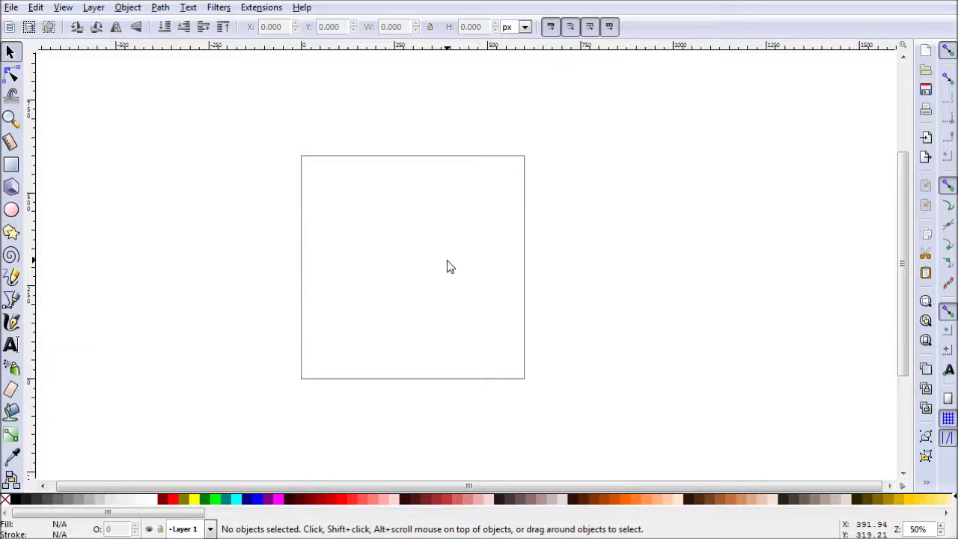
- Drag out a 55-corner star with spoke ratio 0.950 from the page centre, forming a red zigzag ring
{"action": "left_click", "coordinate": [11, 234]}
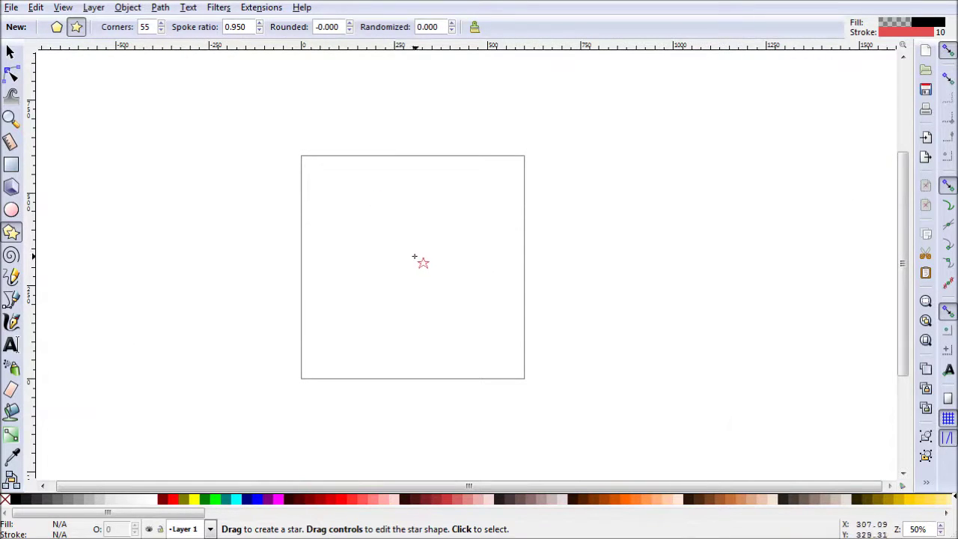
{"action": "left_click_drag", "start_coordinate": [410, 261], "coordinate": [412, 163]}
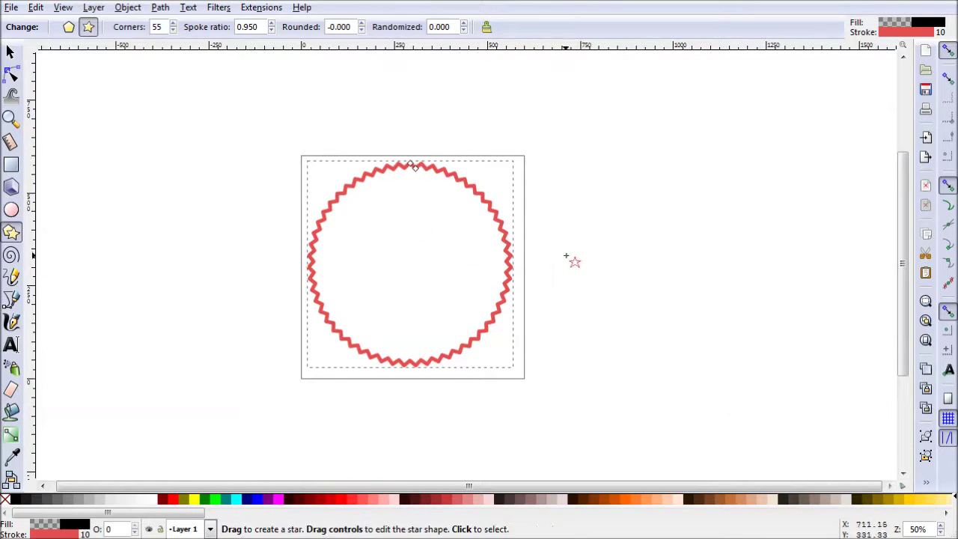
{"action": "left_click_drag", "start_coordinate": [567, 259], "coordinate": [503, 241]}
- In Fill and Stroke, use the Dropper to fill the star with red (e44f4fff)
{"action": "left_click", "coordinate": [127, 9]}
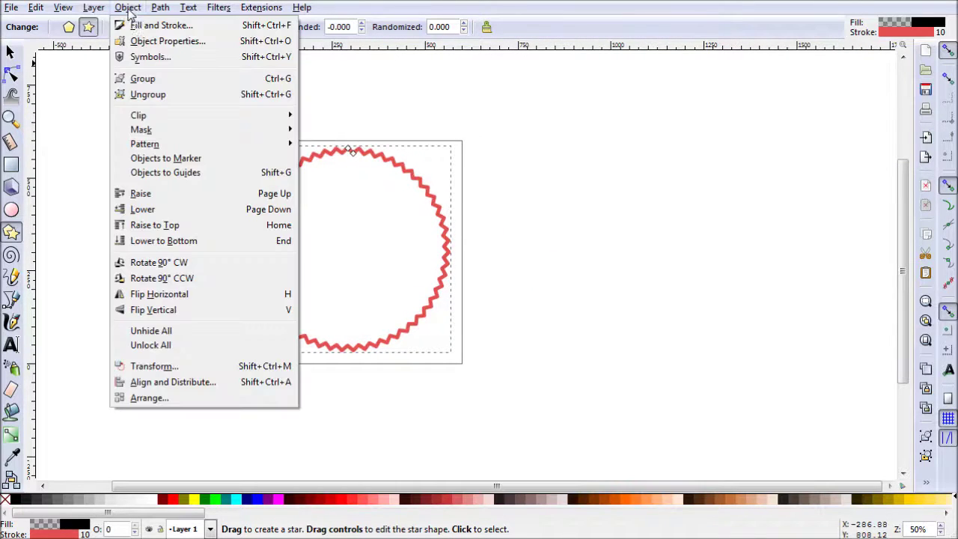
{"action": "left_click", "coordinate": [150, 24]}
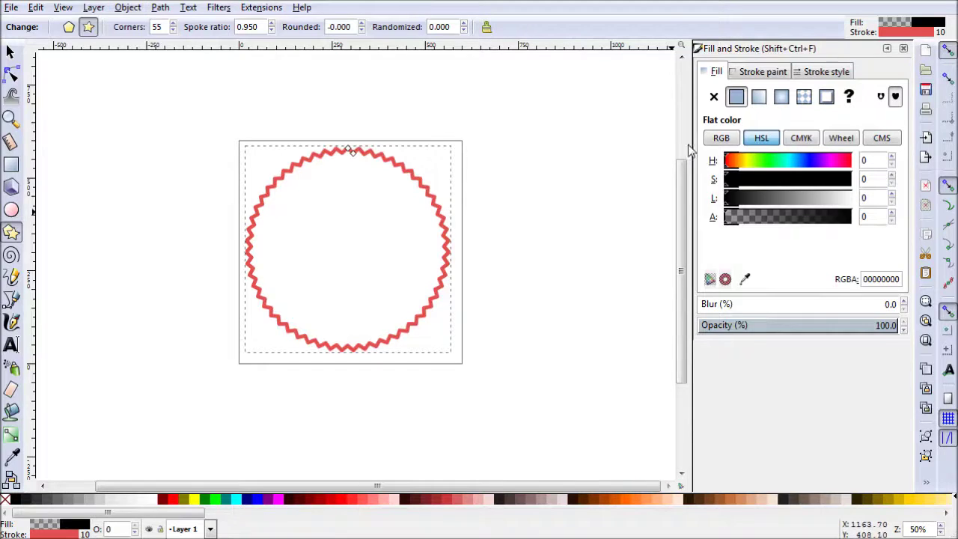
{"action": "left_click", "coordinate": [17, 454]}
{"action": "scroll", "coordinate": [448, 172], "scroll_direction": "up", "scroll_amount": 1}
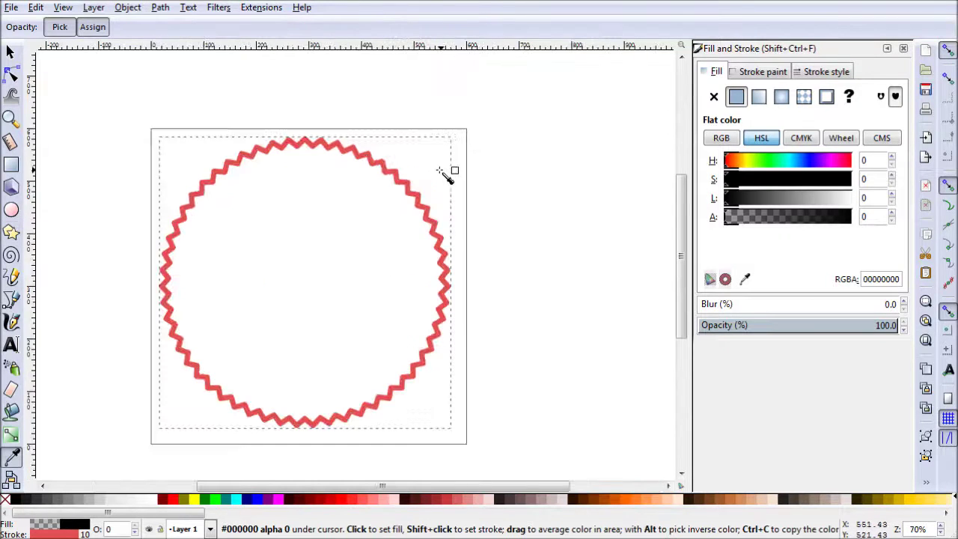
{"action": "left_click", "coordinate": [396, 173]}
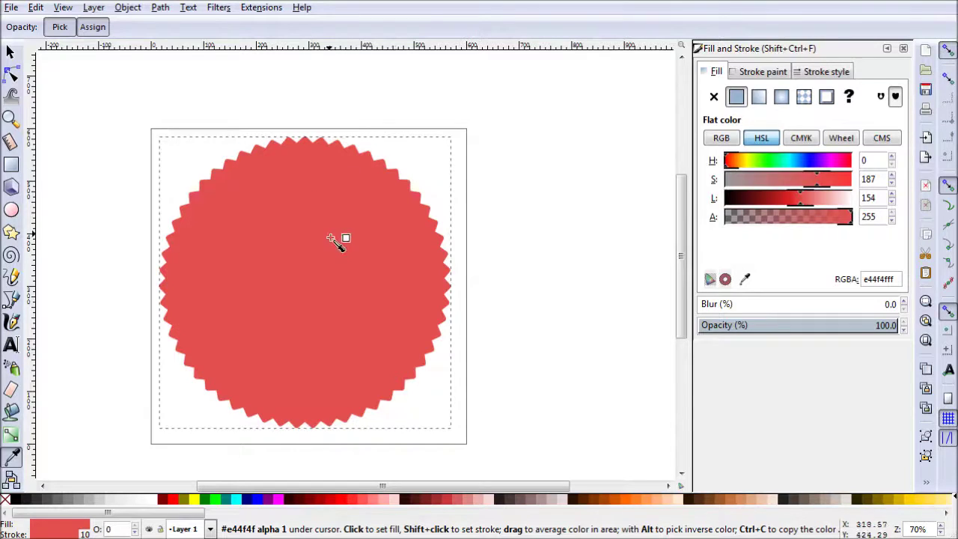
- Set the star's stroke paint to none, removing its outline
{"action": "left_click", "coordinate": [762, 72]}
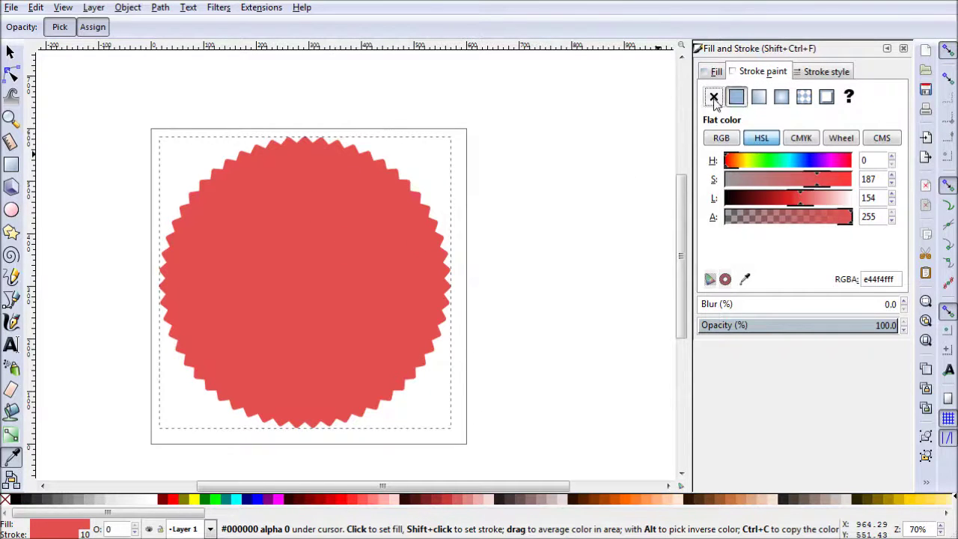
{"action": "left_click", "coordinate": [713, 97]}
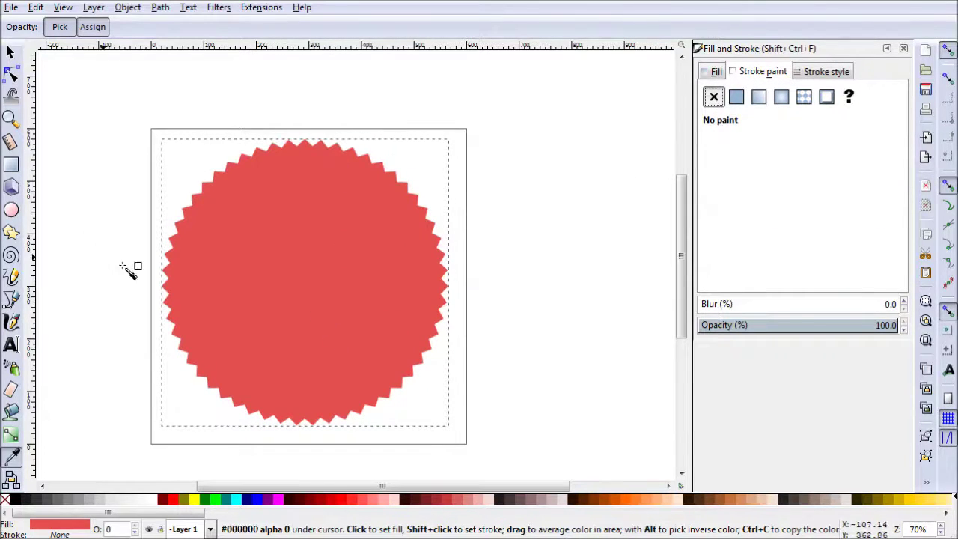
{"action": "left_click", "coordinate": [13, 52]}
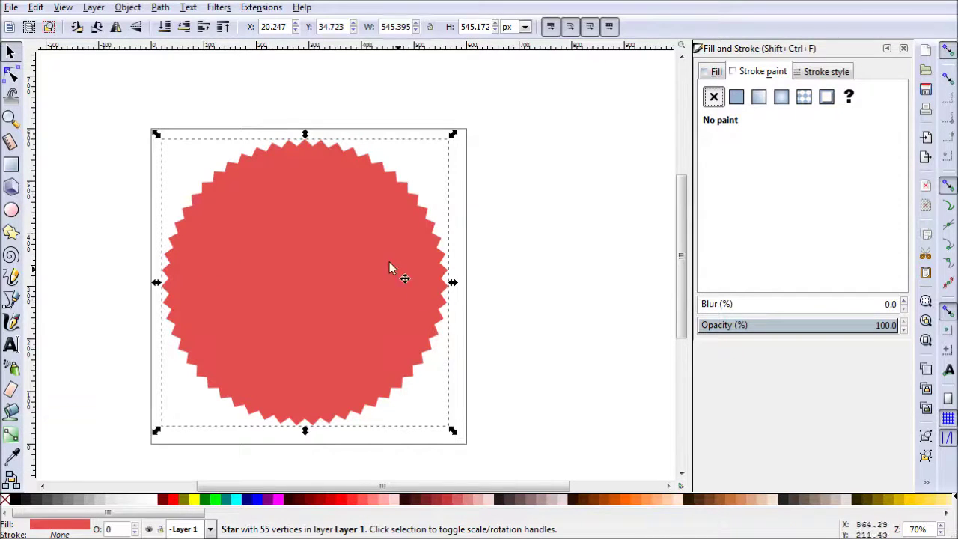
- Open Align and Distribute and dock it beside the Fill and Stroke panel
{"action": "left_click", "coordinate": [127, 7]}
{"action": "left_click", "coordinate": [236, 385]}
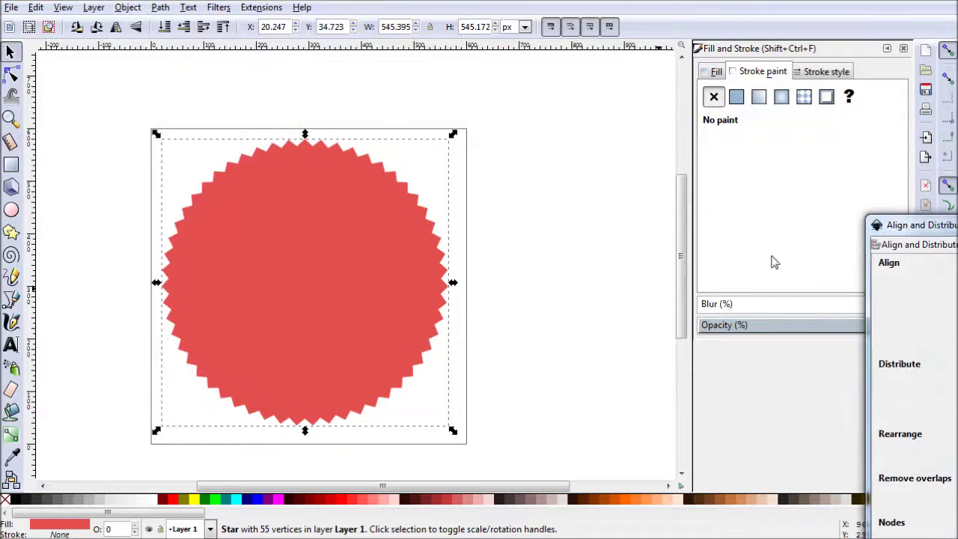
{"action": "left_click_drag", "start_coordinate": [931, 235], "coordinate": [476, 166]}
{"action": "mouse_move", "coordinate": [635, 298]}
{"action": "left_mouse_down"}
{"action": "mouse_move", "coordinate": [734, 387]}
{"action": "mouse_move", "coordinate": [925, 386]}
{"action": "left_mouse_up"}
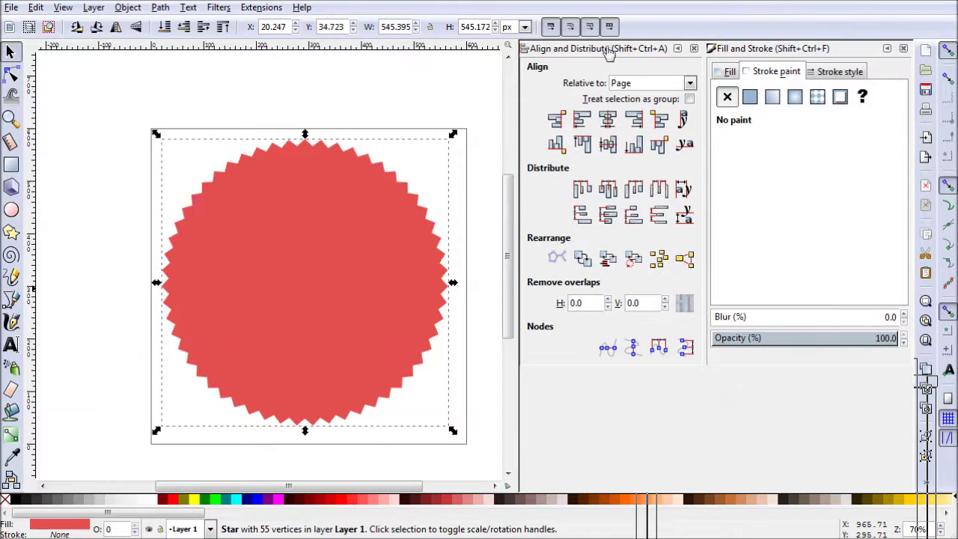
{"action": "mouse_move", "coordinate": [610, 54]}
{"action": "left_mouse_down"}
{"action": "mouse_move", "coordinate": [757, 404]}
{"action": "mouse_move", "coordinate": [818, 366]}
{"action": "mouse_move", "coordinate": [803, 363]}
{"action": "left_mouse_up"}
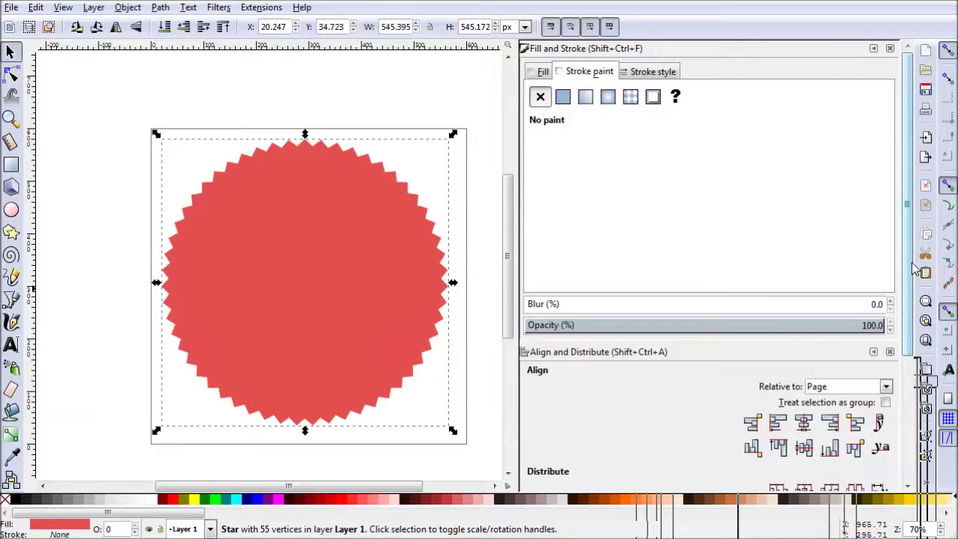
- Centre the red star on the page on both axes, then deselect it
{"action": "scroll", "coordinate": [911, 249], "scroll_direction": "down", "scroll_amount": 3}
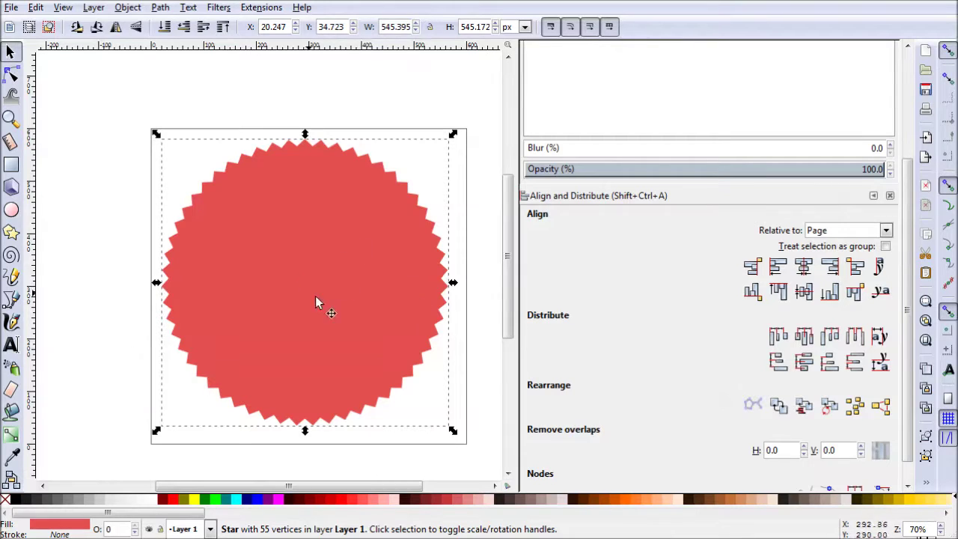
{"action": "left_click", "coordinate": [805, 268]}
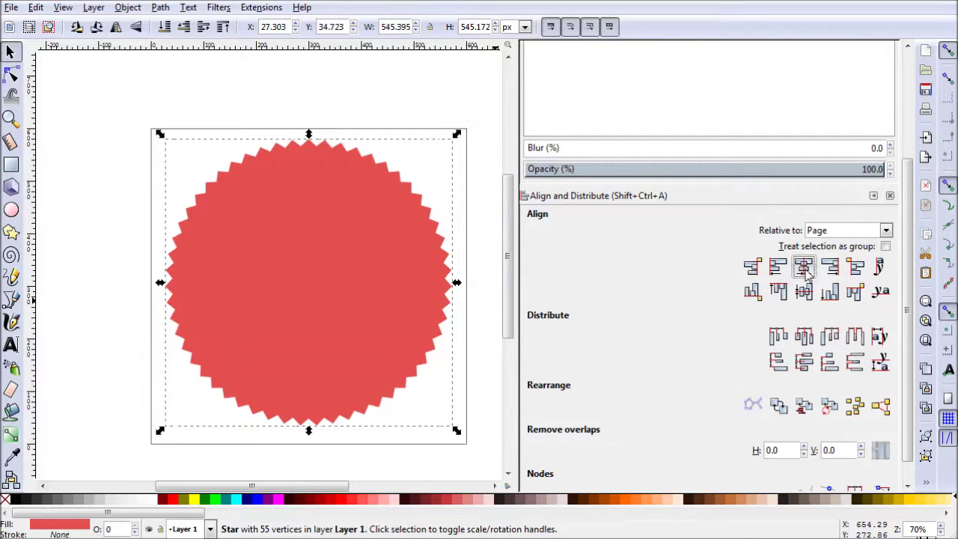
{"action": "left_click", "coordinate": [804, 292]}
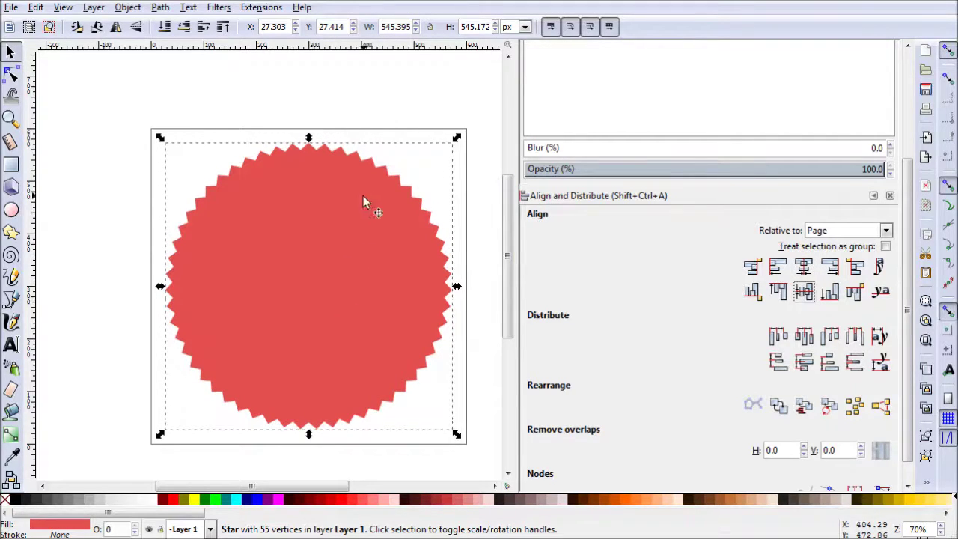
{"action": "left_click", "coordinate": [399, 109]}
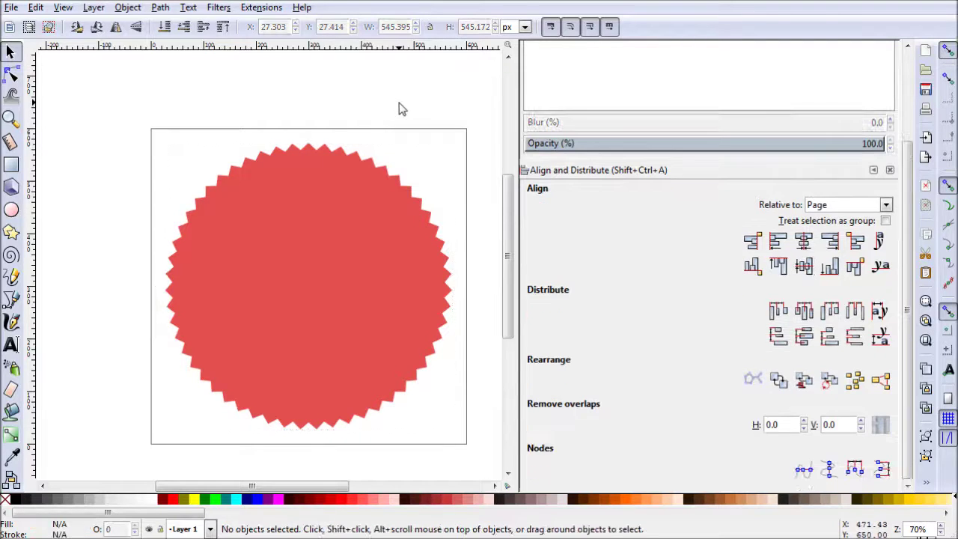
- Draw a white-filled circle inside the red star and enlarge it to fill the interior
{"action": "left_click_drag", "start_coordinate": [420, 293], "coordinate": [387, 278]}
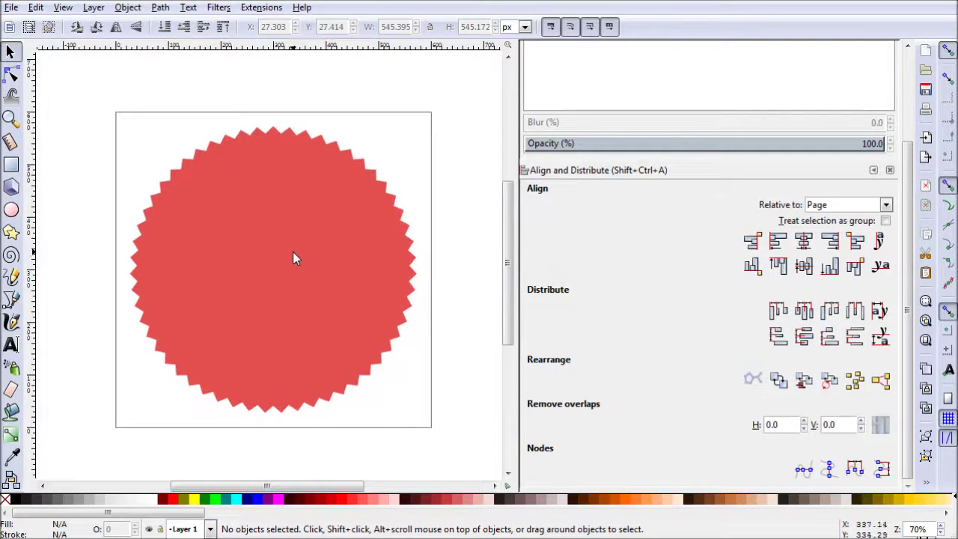
{"action": "left_click", "coordinate": [11, 210]}
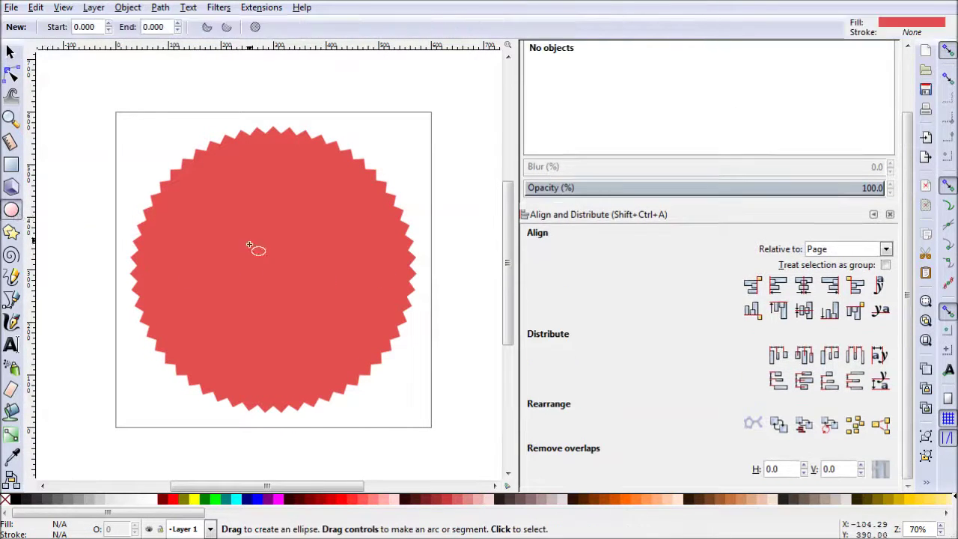
{"action": "left_click_drag", "start_coordinate": [188, 166], "coordinate": [373, 350]}
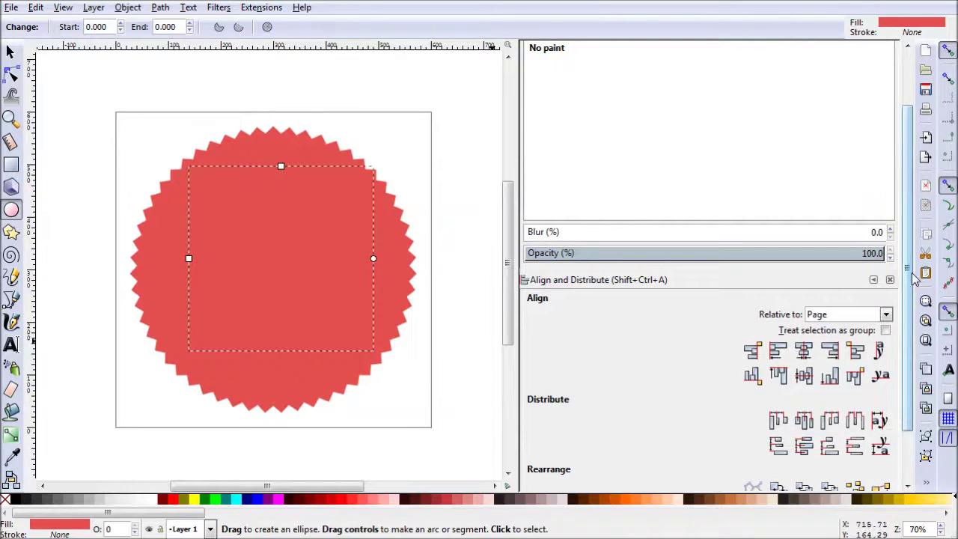
{"action": "scroll", "coordinate": [908, 277], "scroll_direction": "up", "scroll_amount": 2}
{"action": "left_click", "coordinate": [540, 74]}
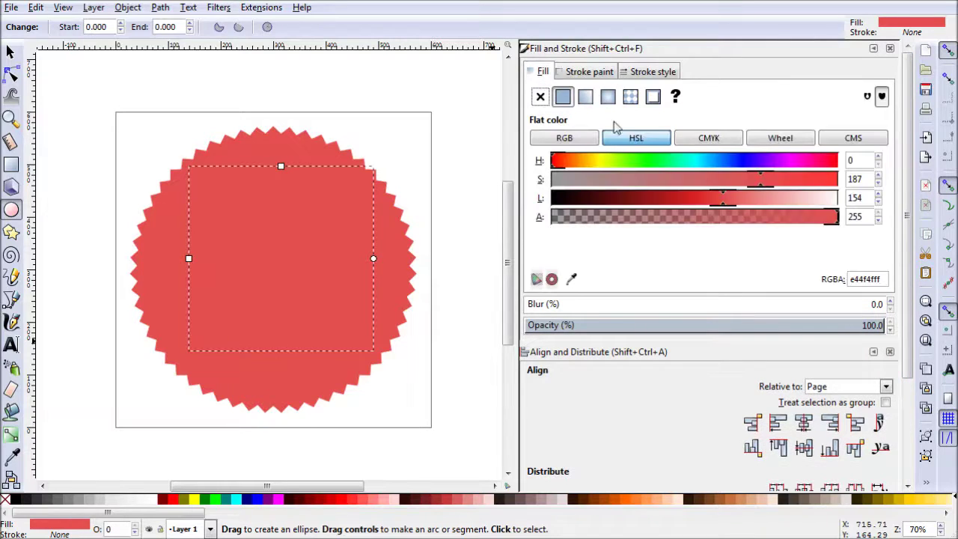
{"action": "left_click_drag", "start_coordinate": [737, 202], "coordinate": [883, 211]}
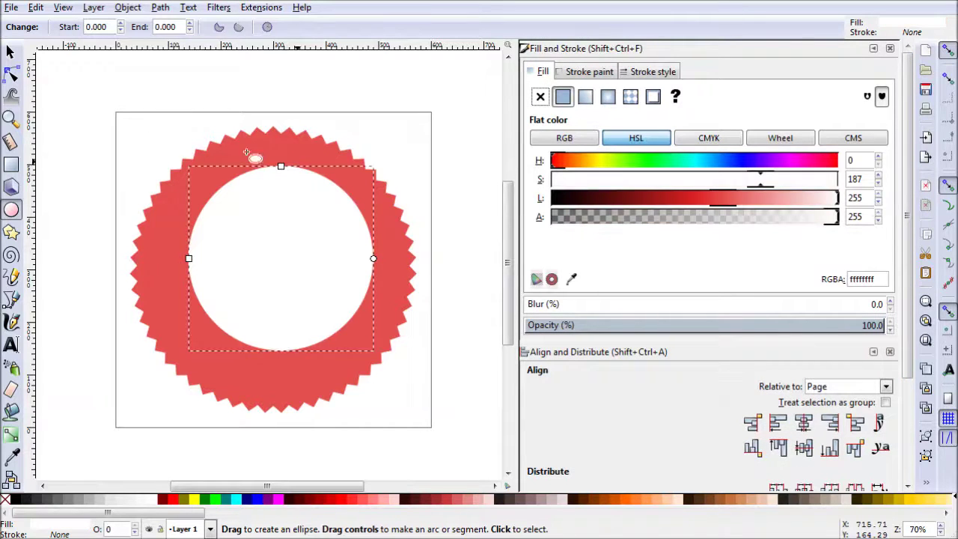
{"action": "left_click", "coordinate": [10, 51]}
{"action": "mouse_move", "coordinate": [302, 282]}
{"action": "left_mouse_down"}
{"action": "mouse_move", "coordinate": [289, 273]}
{"action": "mouse_move", "coordinate": [297, 285]}
{"action": "left_mouse_up"}
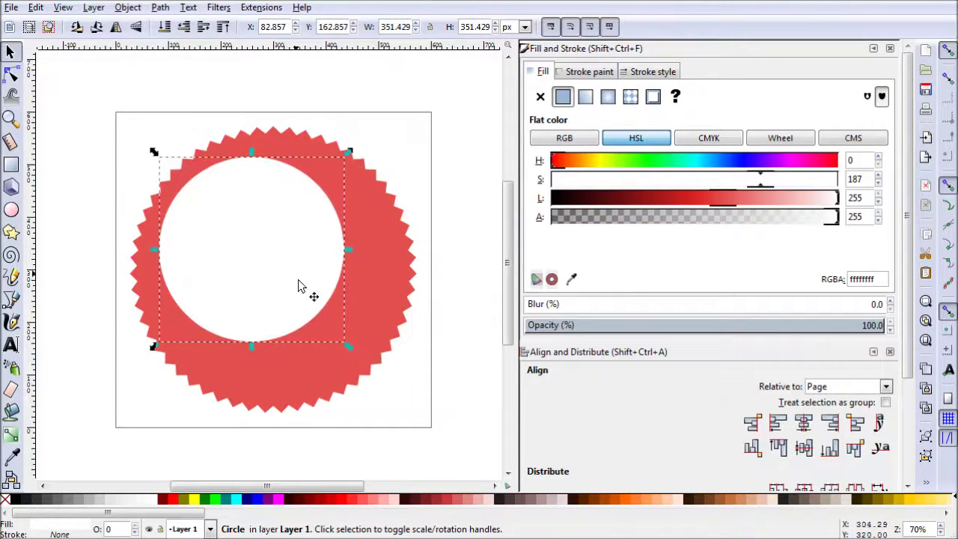
{"action": "left_click_drag", "start_coordinate": [345, 349], "coordinate": [425, 392]}
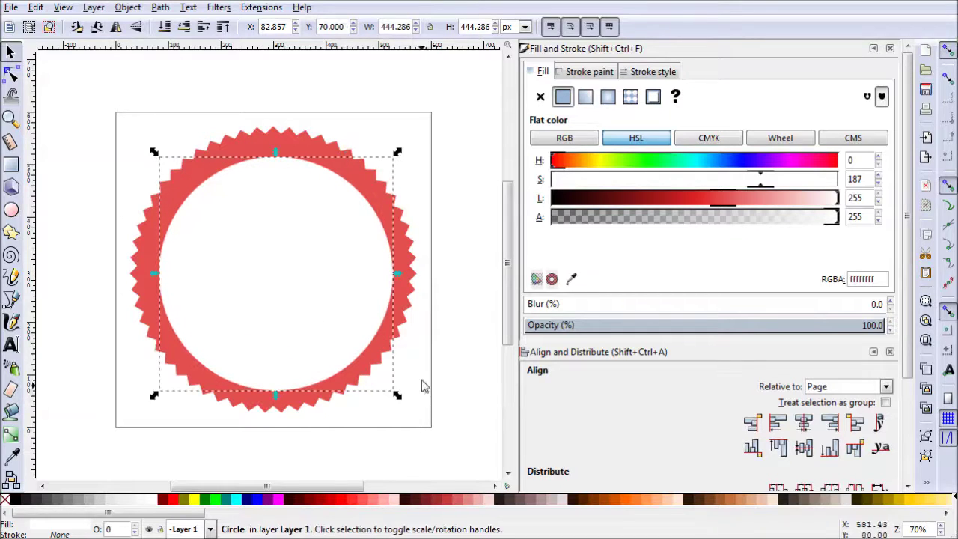
- Make the circle a white 5 px outline with no fill, slightly enlarged
{"action": "left_click", "coordinate": [589, 71]}
{"action": "left_click", "coordinate": [562, 97]}
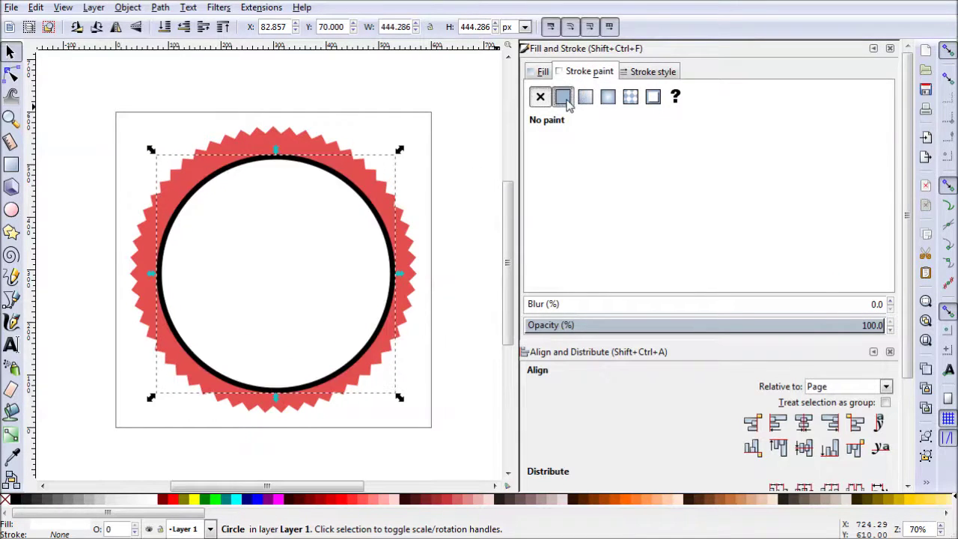
{"action": "left_click", "coordinate": [705, 198]}
{"action": "left_click_drag", "start_coordinate": [764, 204], "coordinate": [857, 210]}
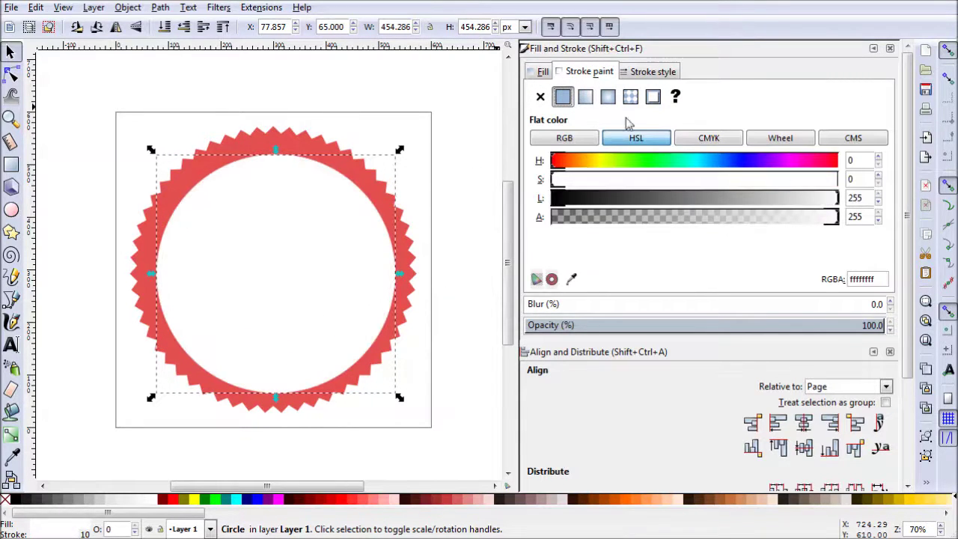
{"action": "left_click", "coordinate": [542, 72]}
{"action": "left_click", "coordinate": [540, 96]}
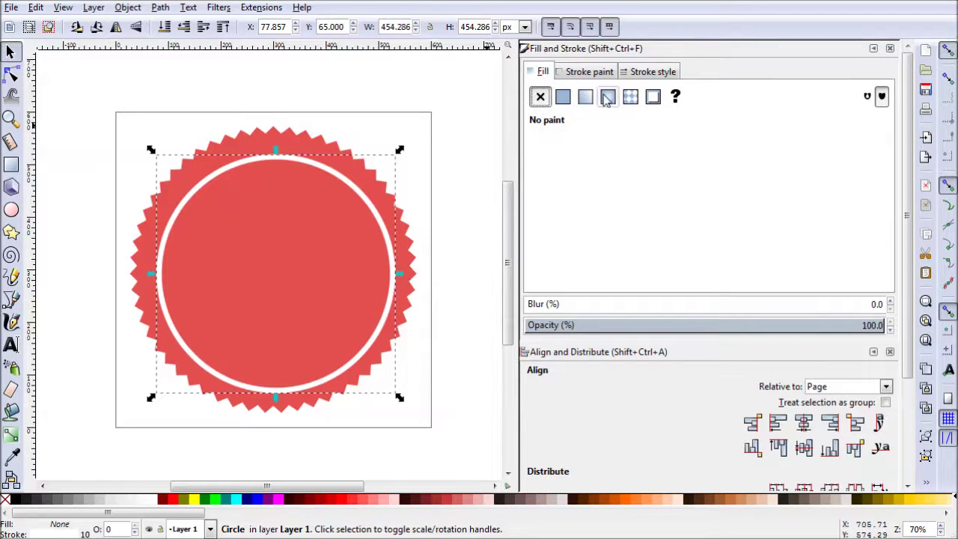
{"action": "left_click", "coordinate": [648, 72]}
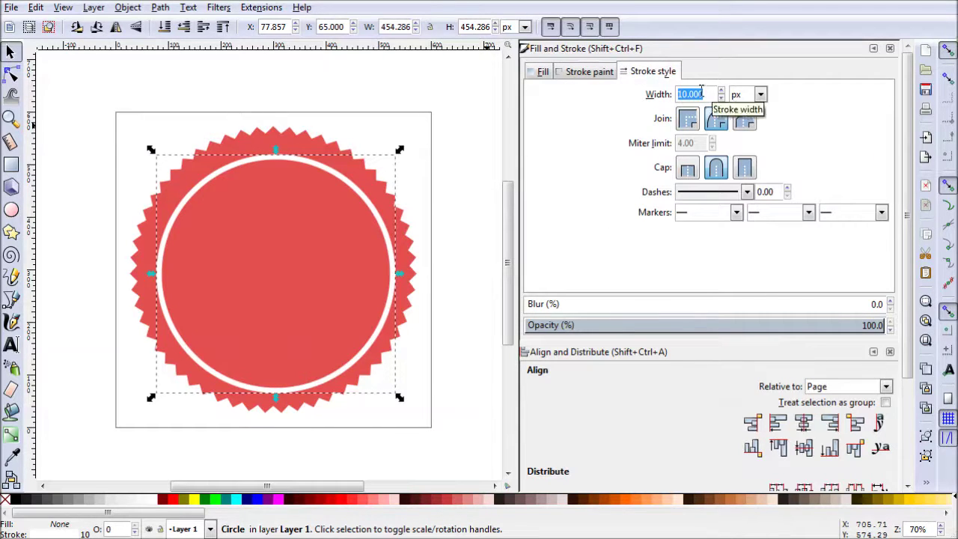
{"action": "type", "text": "5"}
{"action": "key", "text": "Return"}
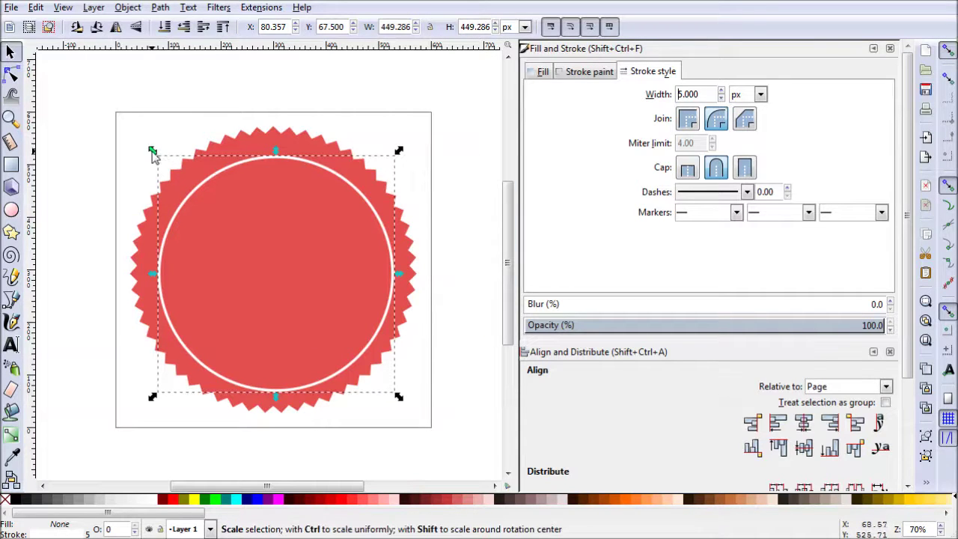
{"action": "left_click_drag", "start_coordinate": [152, 151], "coordinate": [142, 137]}
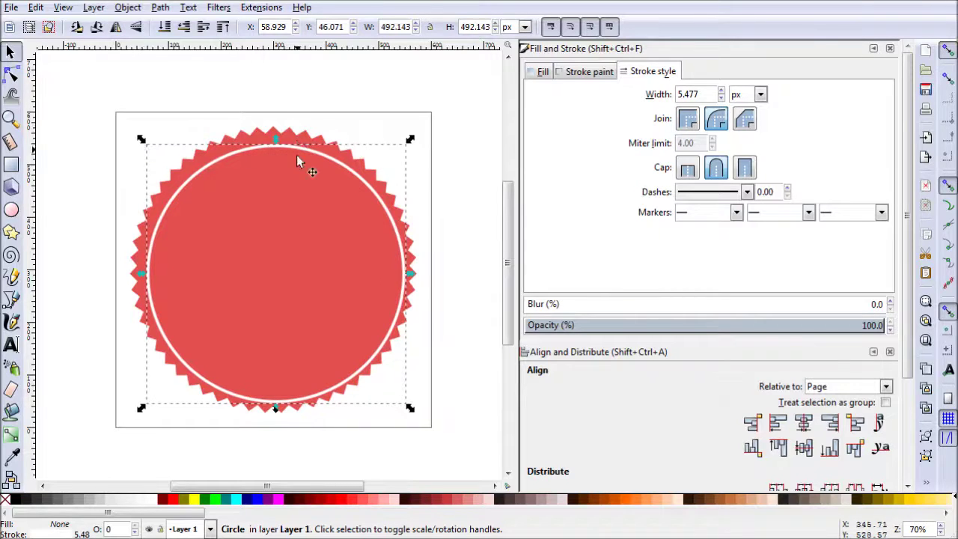
- Centre the white ring on the page on both axes and clear the selection
{"action": "scroll", "coordinate": [913, 358], "scroll_direction": "down", "scroll_amount": 1}
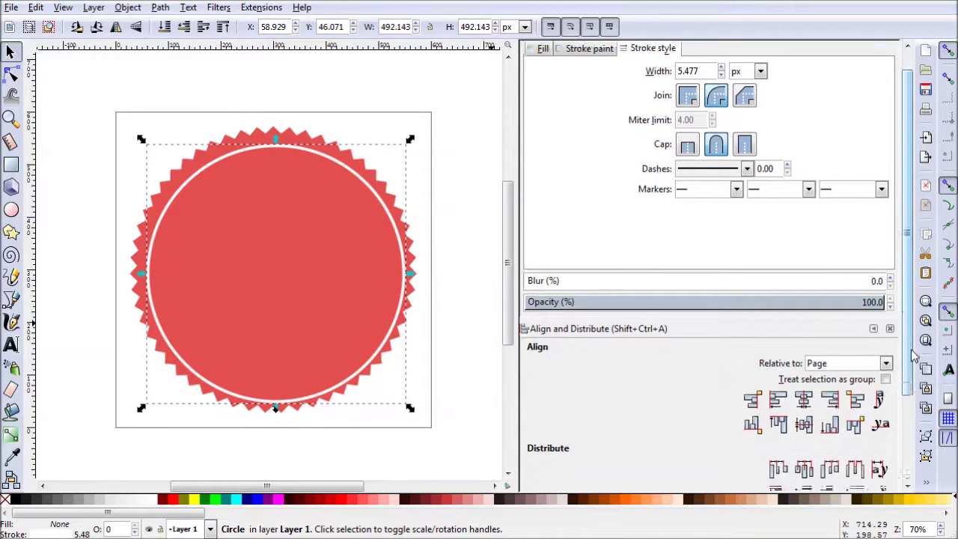
{"action": "scroll", "coordinate": [913, 357], "scroll_direction": "down", "scroll_amount": 2}
{"action": "left_click", "coordinate": [804, 352]}
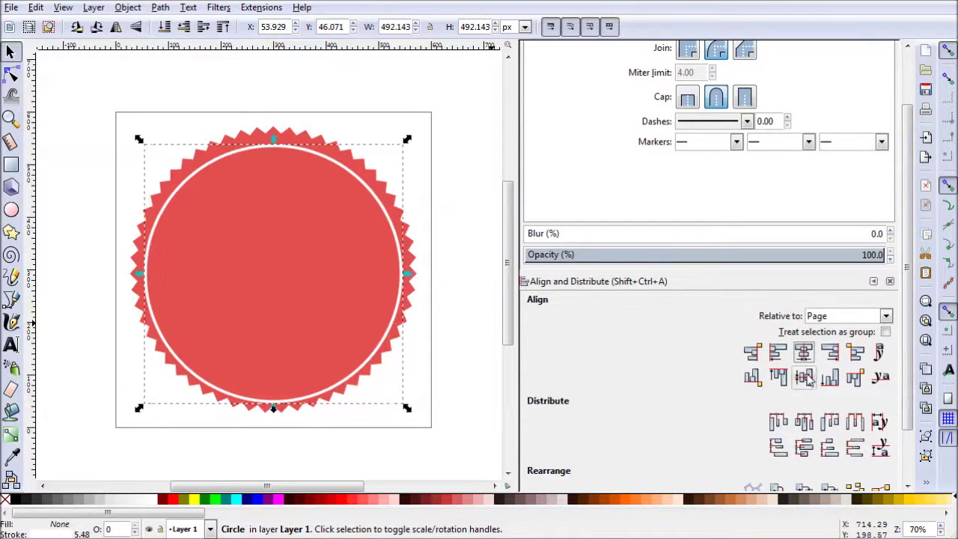
{"action": "left_click", "coordinate": [805, 378]}
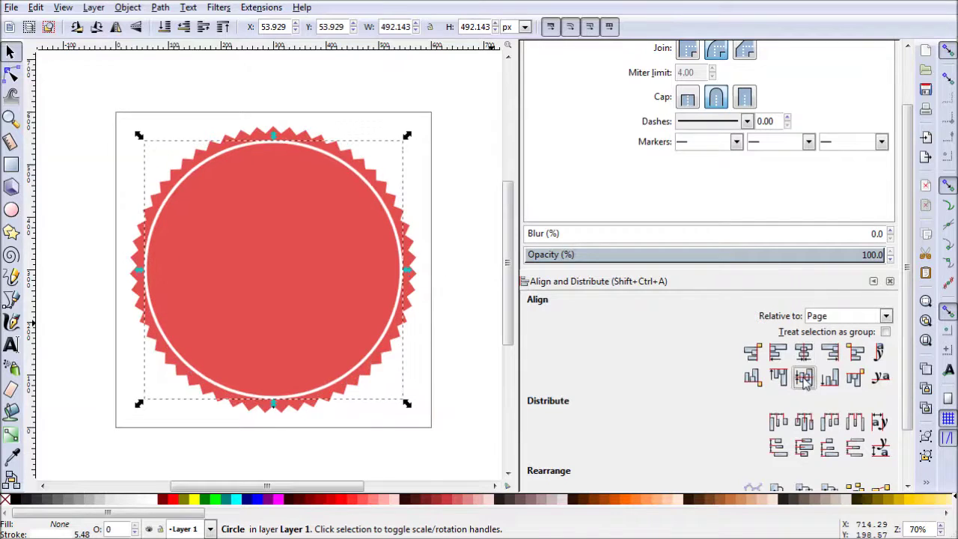
{"action": "left_click", "coordinate": [474, 312]}
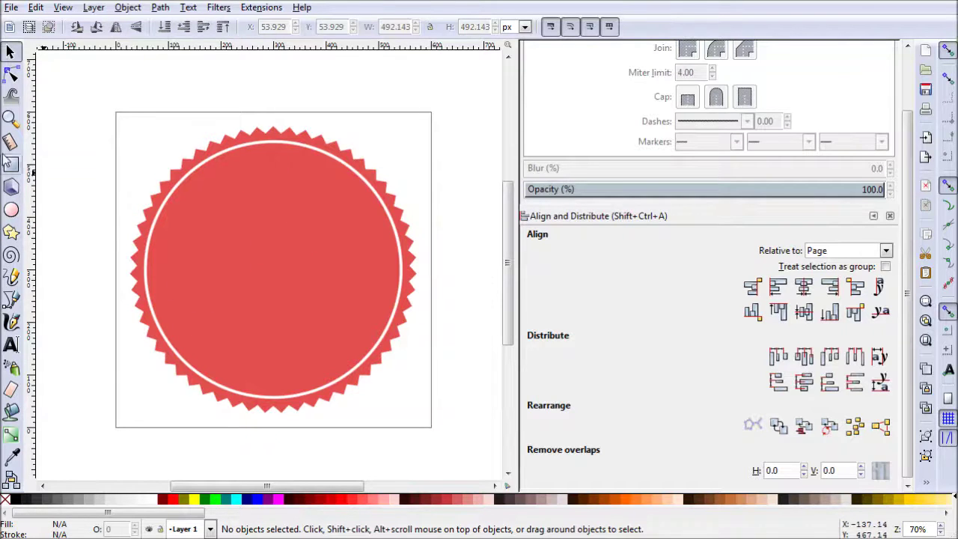
- Draw a new circle over the starburst with no fill
{"action": "left_click", "coordinate": [12, 209]}
{"action": "left_click_drag", "start_coordinate": [188, 178], "coordinate": [378, 369]}
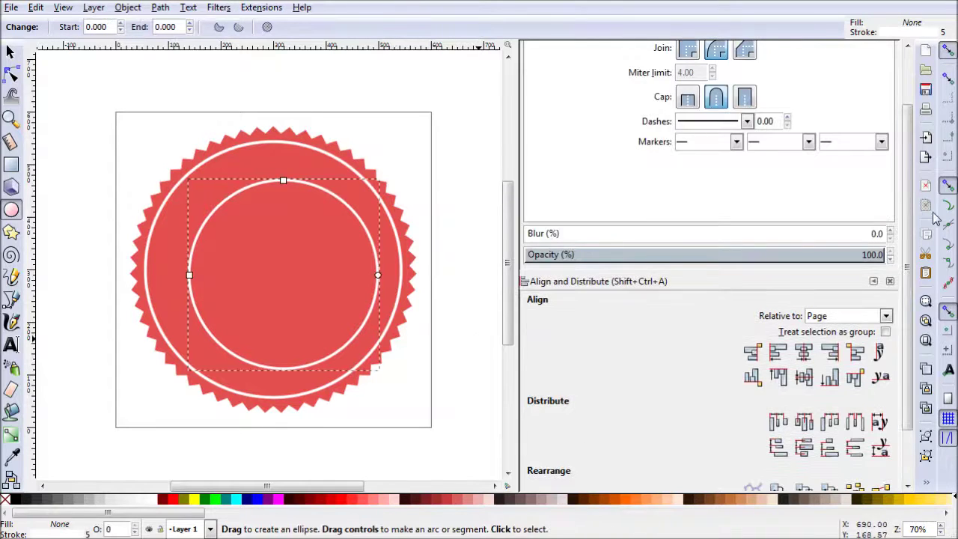
{"action": "scroll", "coordinate": [905, 196], "scroll_direction": "up", "scroll_amount": 2}
{"action": "scroll", "coordinate": [905, 196], "scroll_direction": "up", "scroll_amount": 2}
{"action": "left_click", "coordinate": [579, 71]}
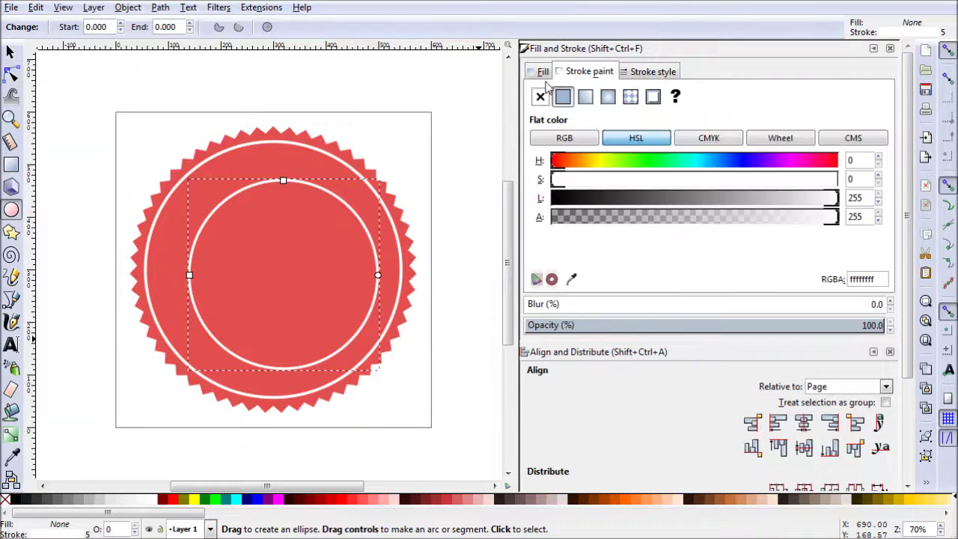
{"action": "left_click", "coordinate": [542, 71]}
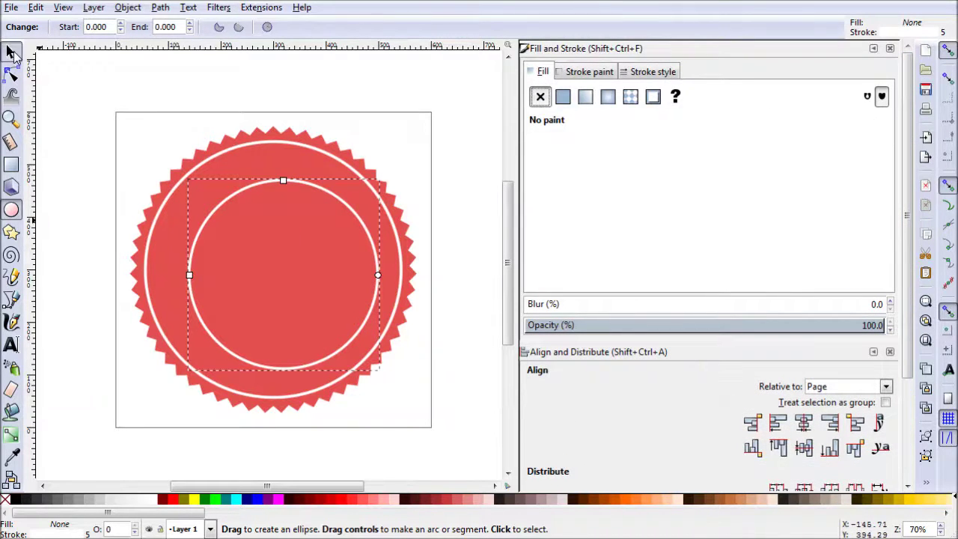
- Scale the new ring to about 432 px and centre it just inside the outer ring
{"action": "left_click", "coordinate": [12, 52]}
{"action": "left_click_drag", "start_coordinate": [182, 178], "coordinate": [134, 144]}
{"action": "left_click_drag", "start_coordinate": [336, 338], "coordinate": [346, 358]}
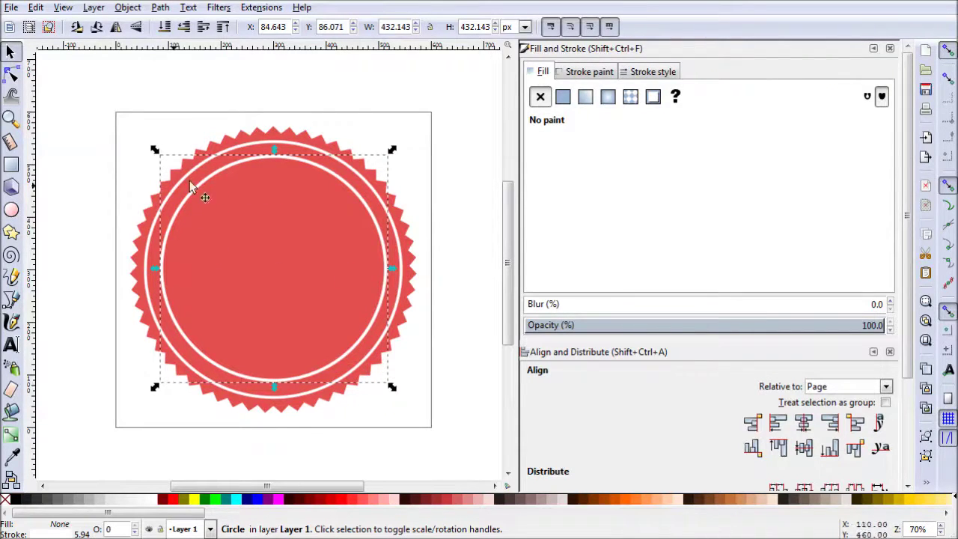
- Draw a small circle with flat white fill and no stroke, about 13 px across
{"action": "left_click", "coordinate": [12, 211]}
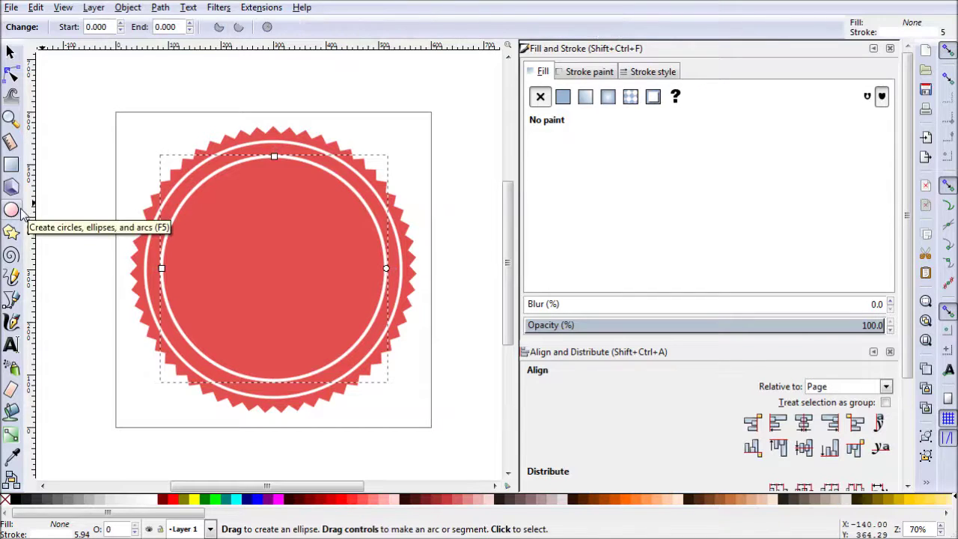
{"action": "left_click_drag", "start_coordinate": [257, 225], "coordinate": [252, 222]}
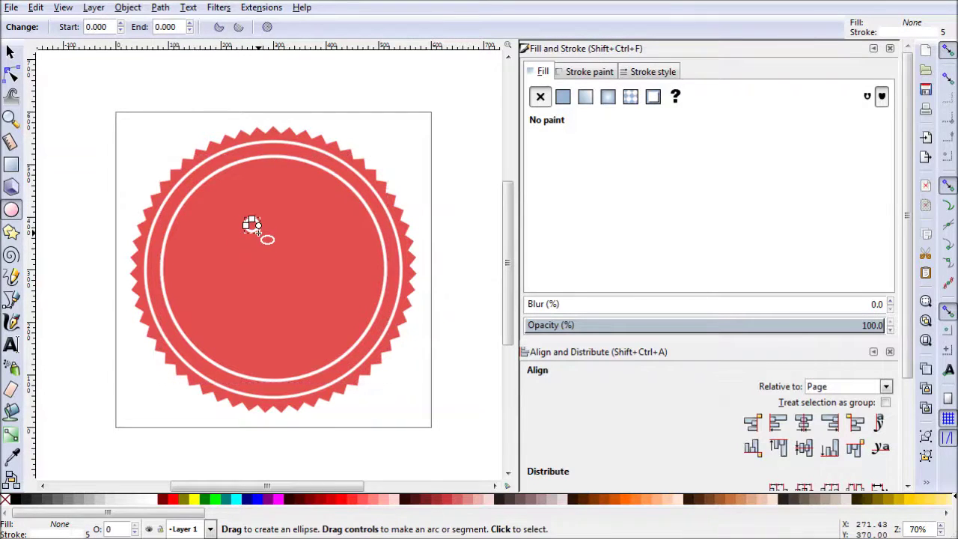
{"action": "left_click", "coordinate": [563, 97]}
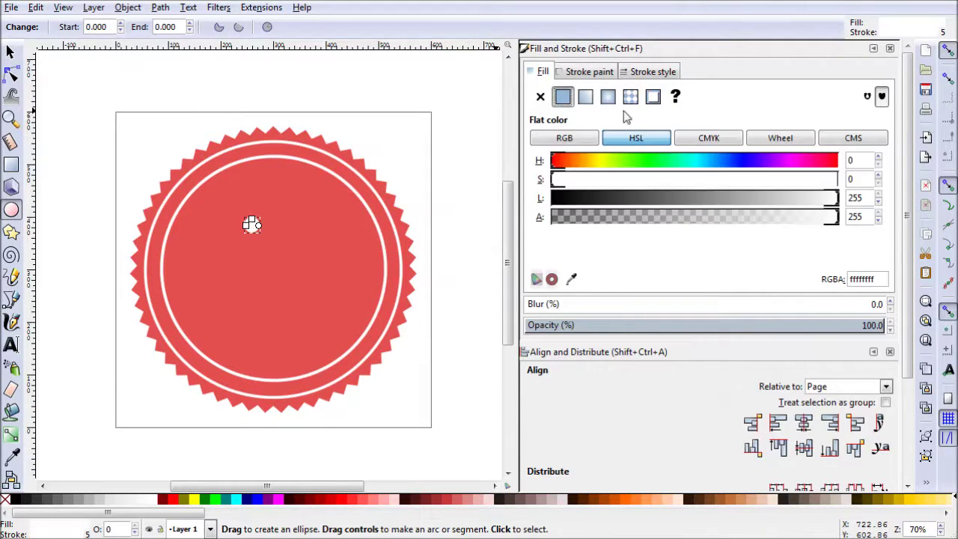
{"action": "left_click", "coordinate": [588, 73]}
{"action": "left_click", "coordinate": [539, 97]}
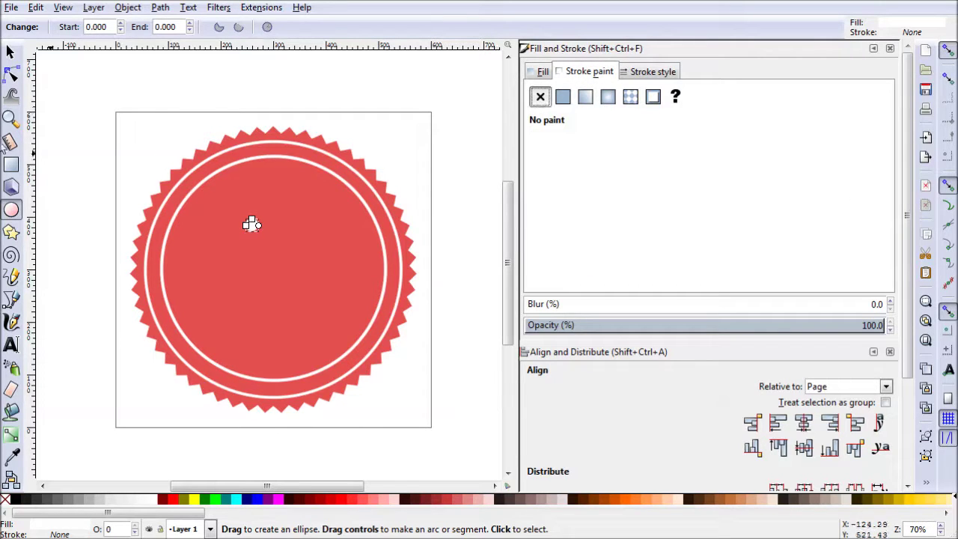
{"action": "key", "text": "s"}
{"action": "scroll", "coordinate": [251, 258], "scroll_direction": "up", "scroll_amount": 3}
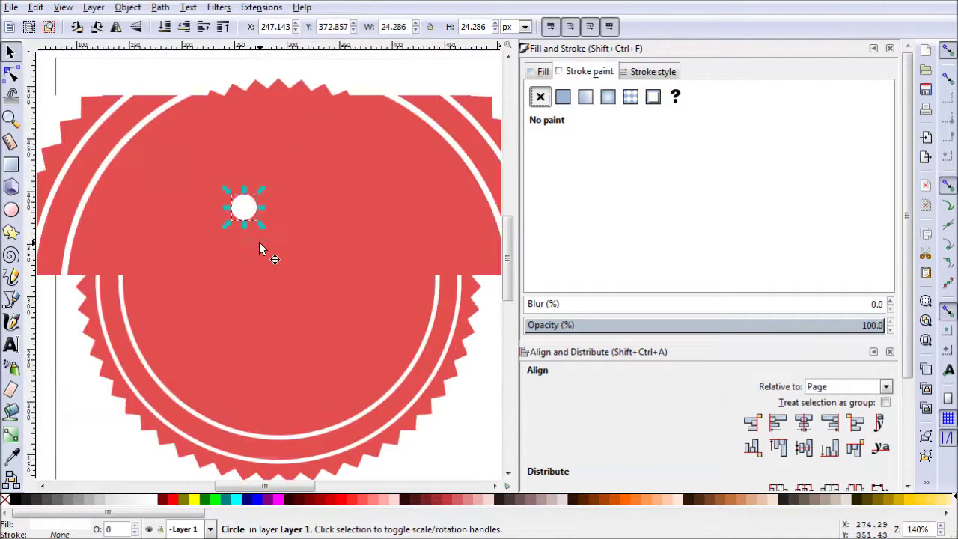
{"action": "left_click_drag", "start_coordinate": [261, 223], "coordinate": [244, 204]}
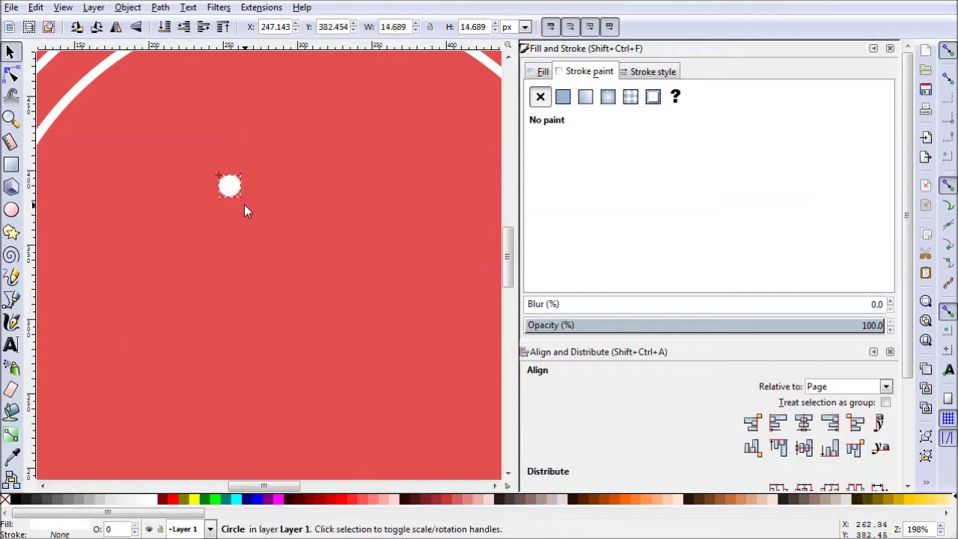
{"action": "left_click", "coordinate": [242, 202]}
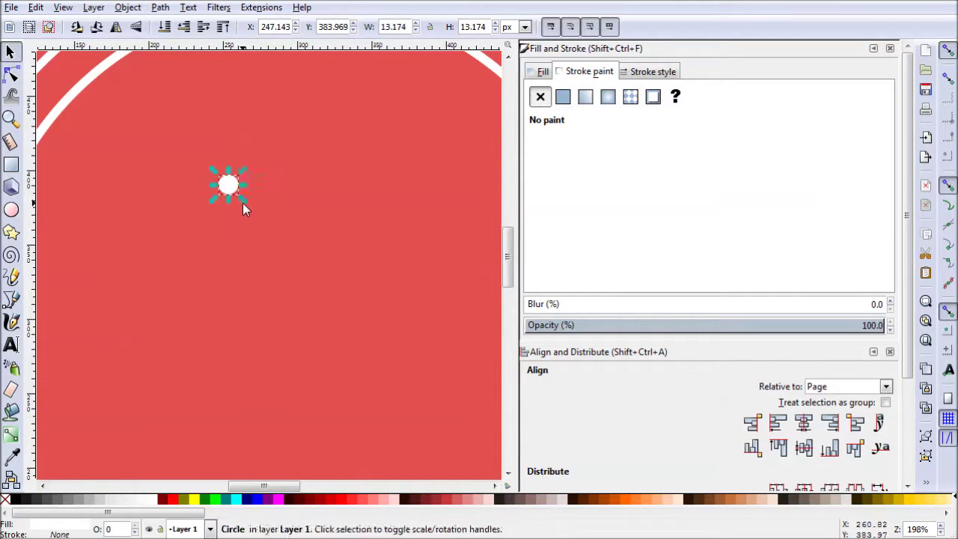
- Convert the white dot to a path and turn it into a marker with Objects to Marker
{"action": "left_click", "coordinate": [161, 7]}
{"action": "left_click", "coordinate": [186, 26]}
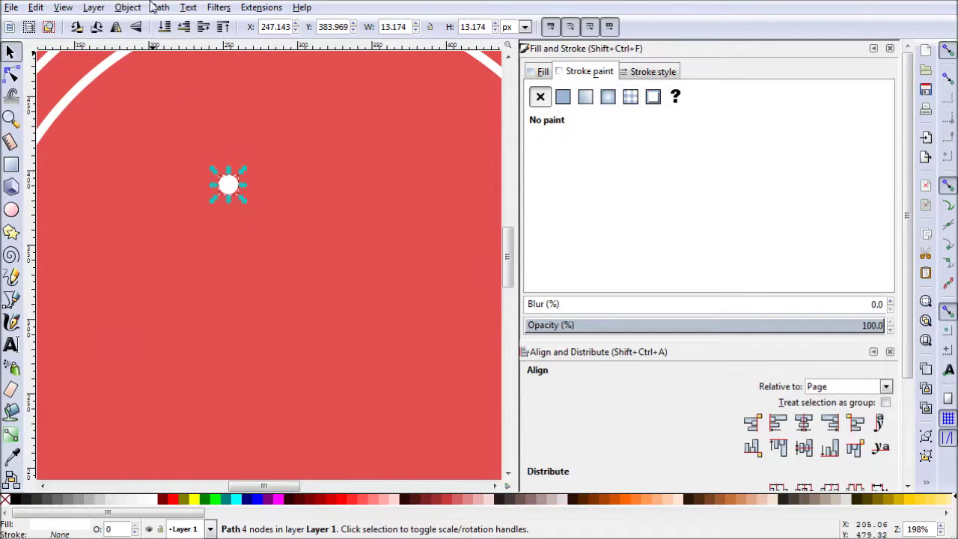
{"action": "left_click", "coordinate": [128, 7]}
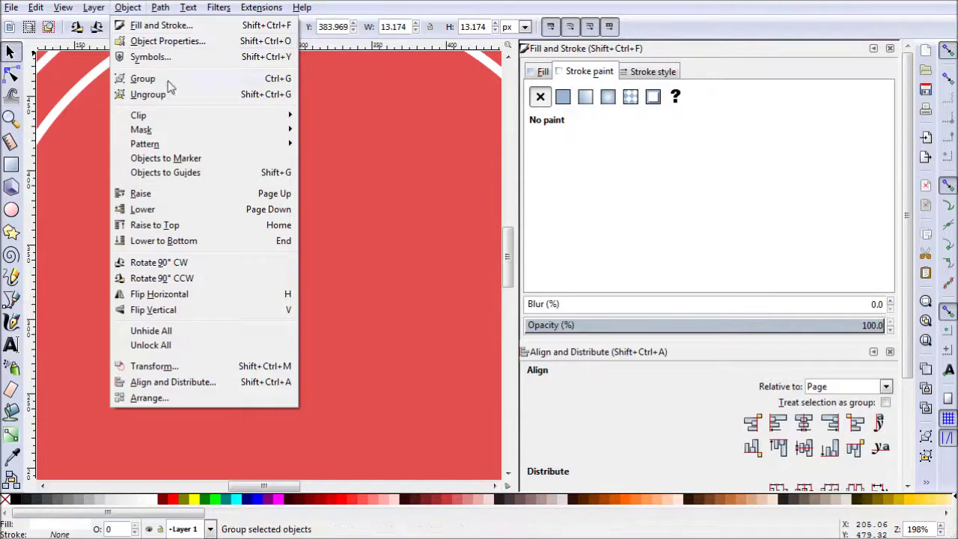
{"action": "left_click", "coordinate": [185, 163]}
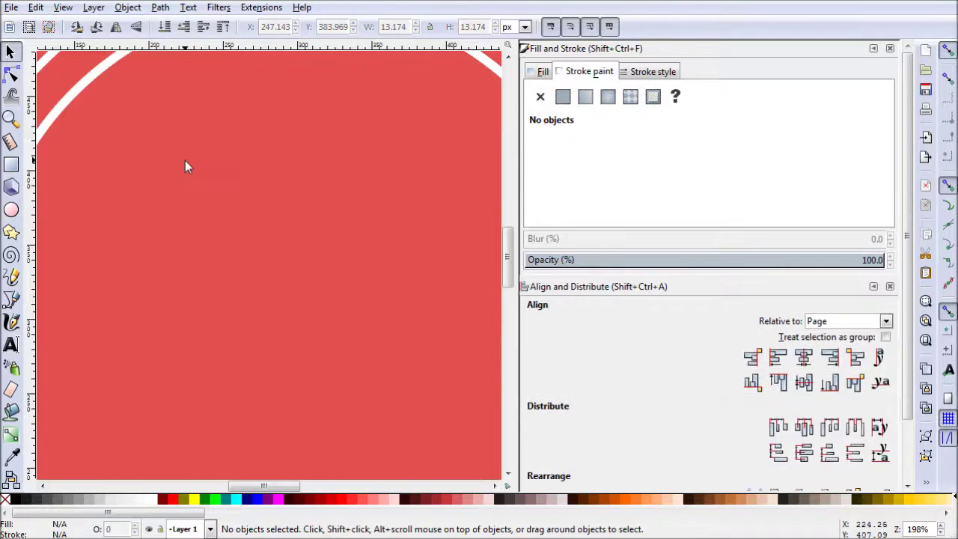
{"action": "scroll", "coordinate": [336, 207], "scroll_direction": "down", "scroll_amount": 3, "text": "ctrl"}
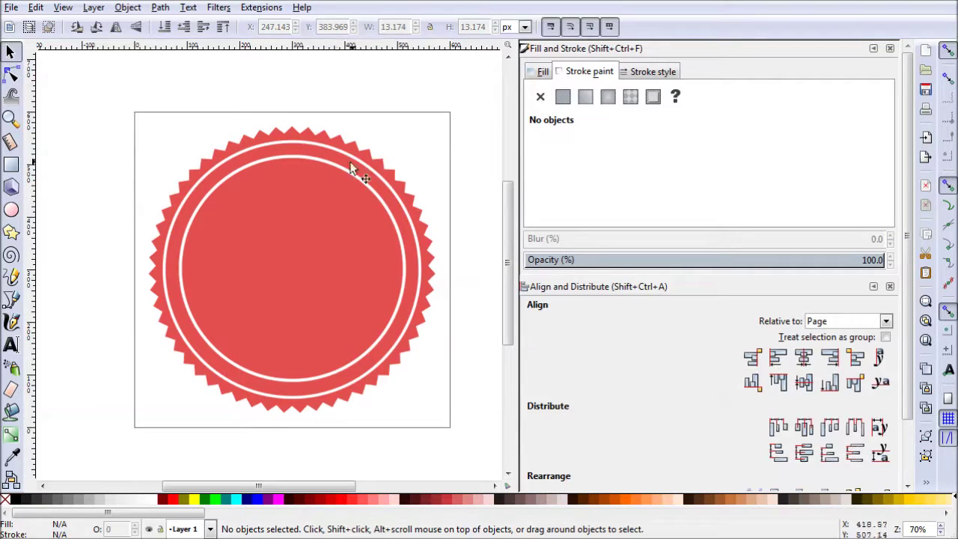
{"action": "left_click", "coordinate": [346, 169]}
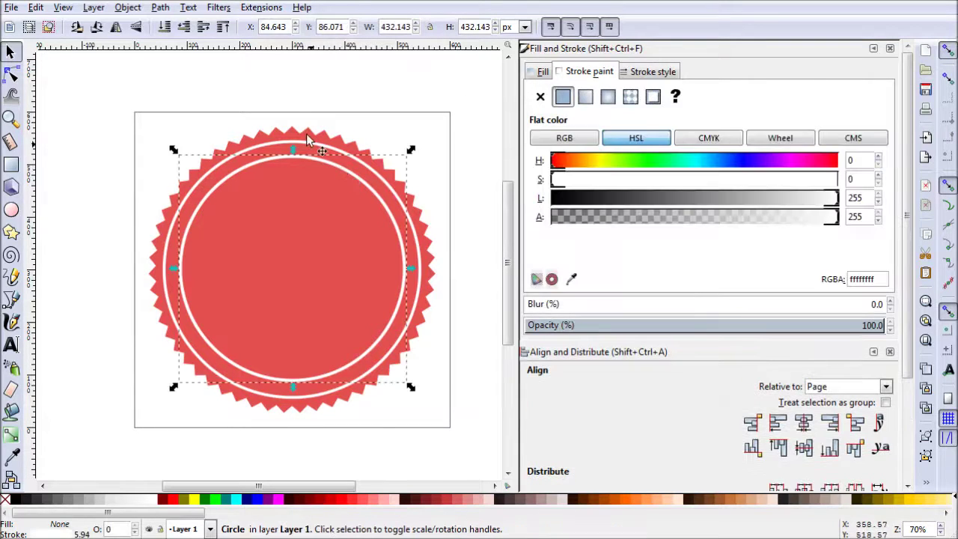
- Convert the inner white ring to a path and open its nodes in the Node tool
{"action": "left_click", "coordinate": [169, 9]}
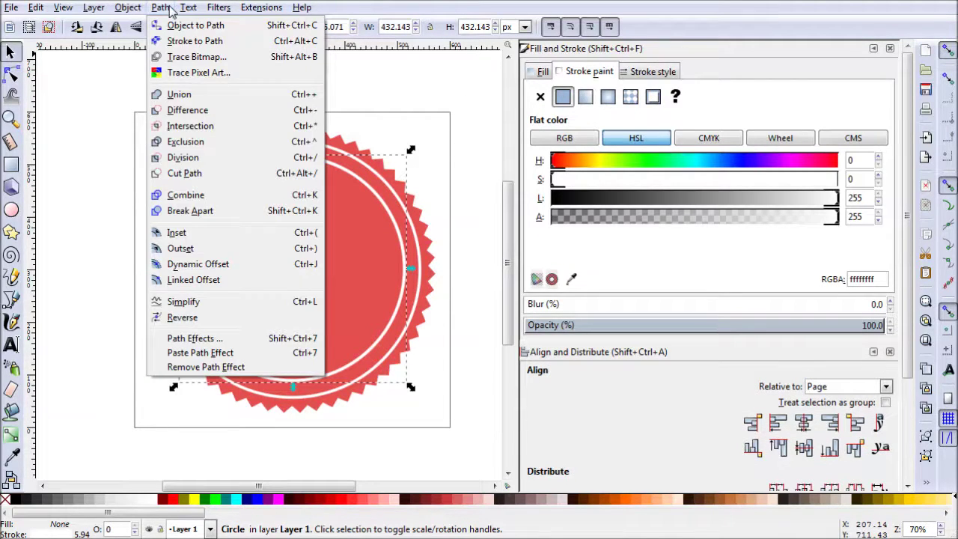
{"action": "left_click", "coordinate": [183, 25]}
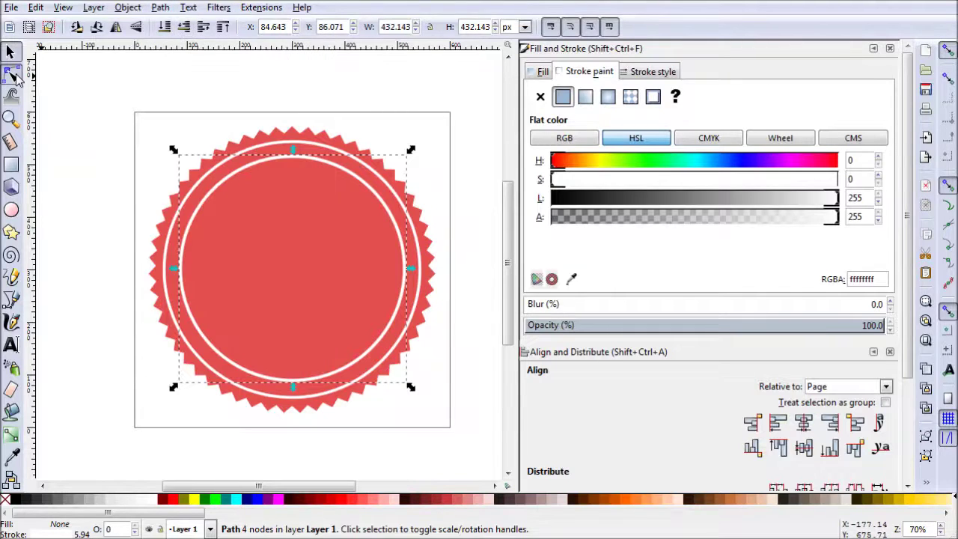
{"action": "left_click", "coordinate": [12, 74]}
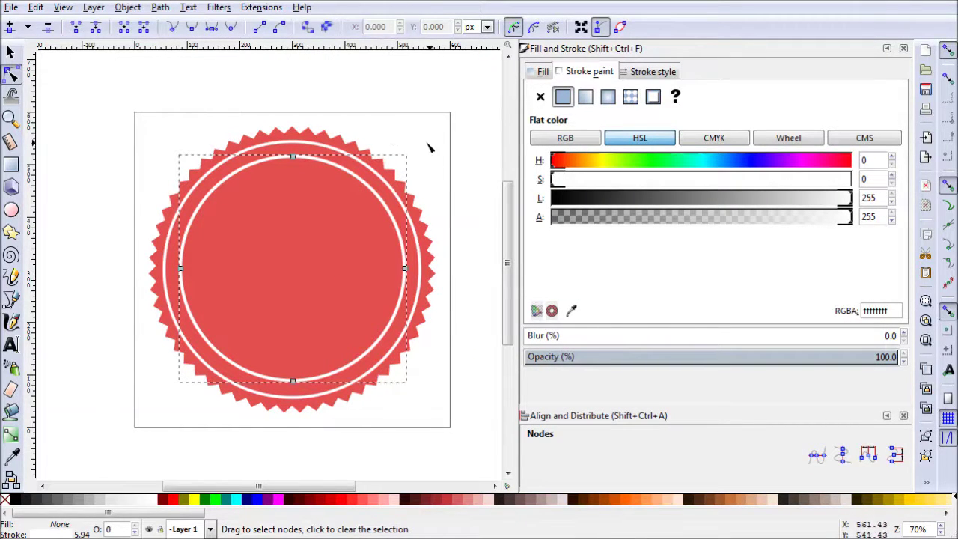
{"action": "left_click_drag", "start_coordinate": [433, 132], "coordinate": [413, 135]}
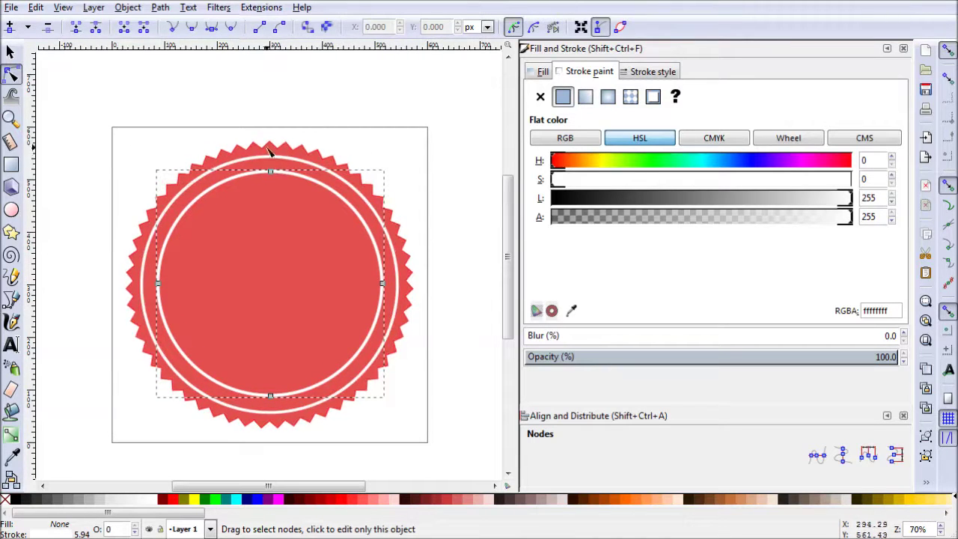
- Choose the white dot as the mid marker on the inner ring's nodes
{"action": "left_click", "coordinate": [652, 72]}
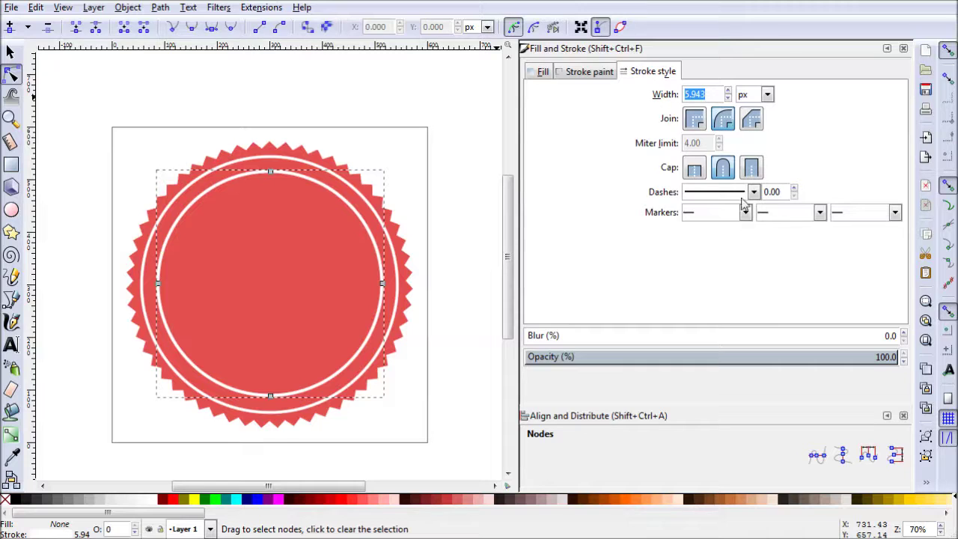
{"action": "left_click", "coordinate": [819, 212]}
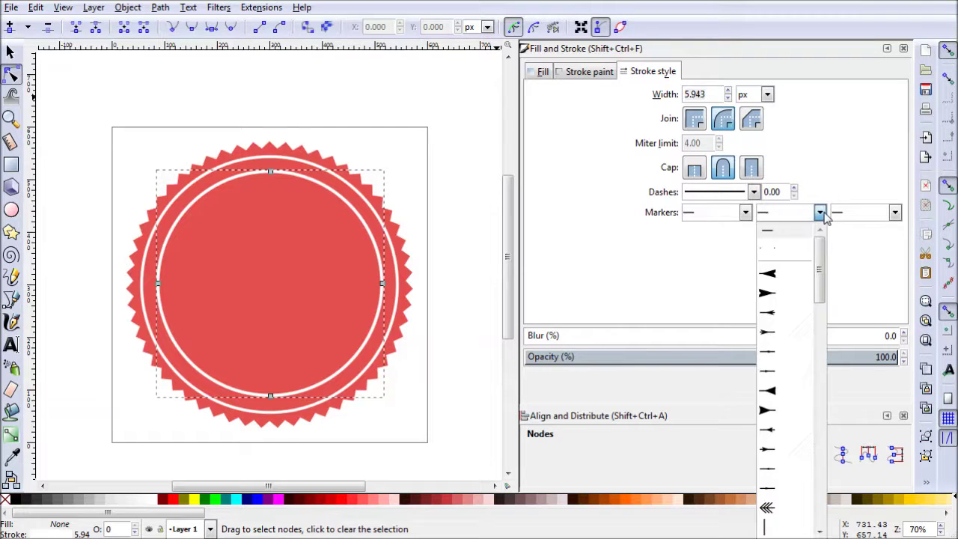
{"action": "left_click", "coordinate": [778, 256]}
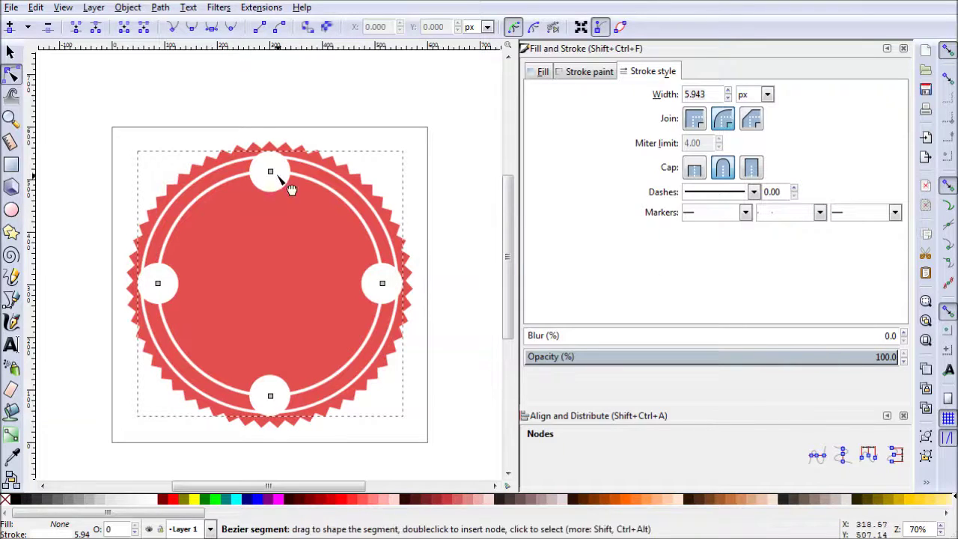
{"action": "left_click", "coordinate": [410, 161]}
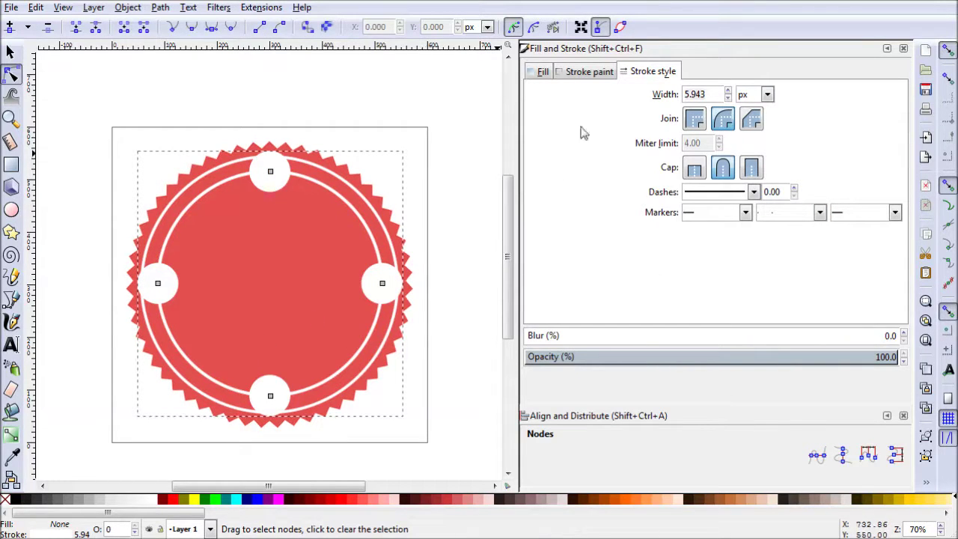
- Step the inner ring's stroke width down to 0.843 px
{"action": "left_click", "coordinate": [729, 98]}
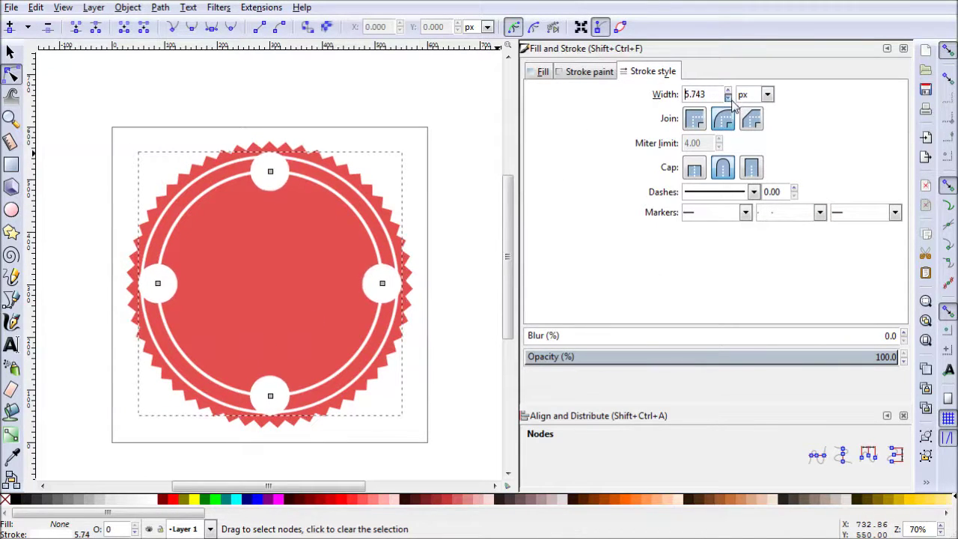
{"action": "left_click", "coordinate": [729, 98]}
{"action": "left_click", "coordinate": [728, 98]}
{"action": "left_click", "coordinate": [728, 98]}
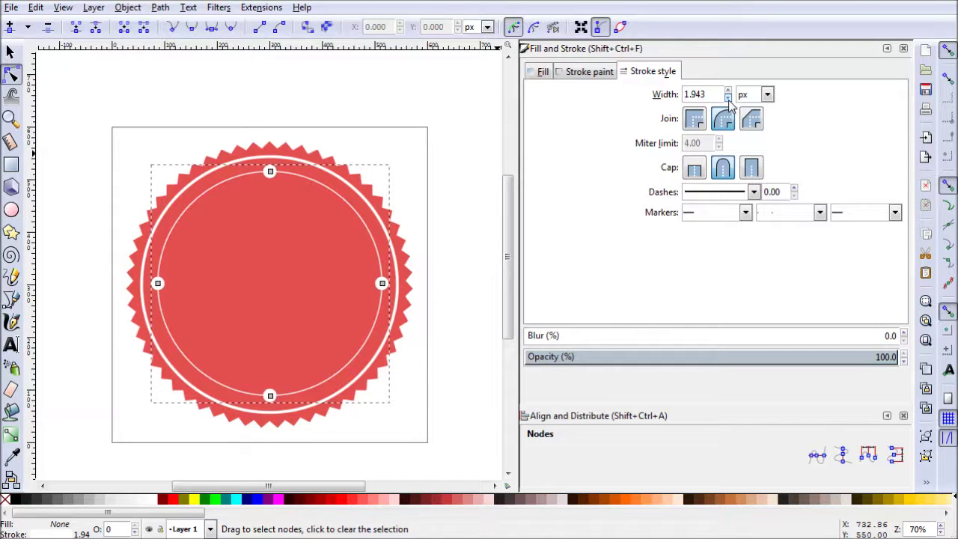
{"action": "left_click", "coordinate": [729, 98]}
{"action": "left_click", "coordinate": [729, 98]}
{"action": "left_click", "coordinate": [729, 98]}
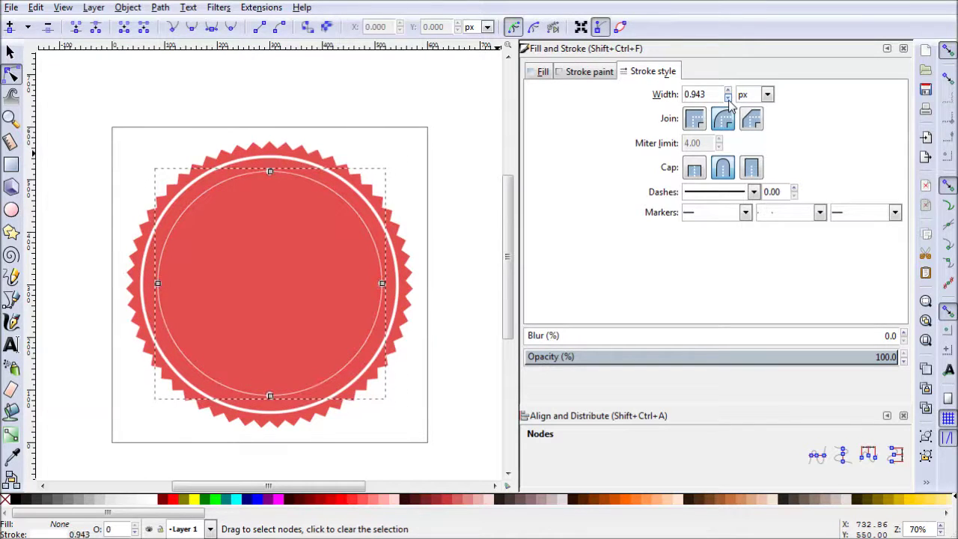
{"action": "left_click", "coordinate": [729, 98]}
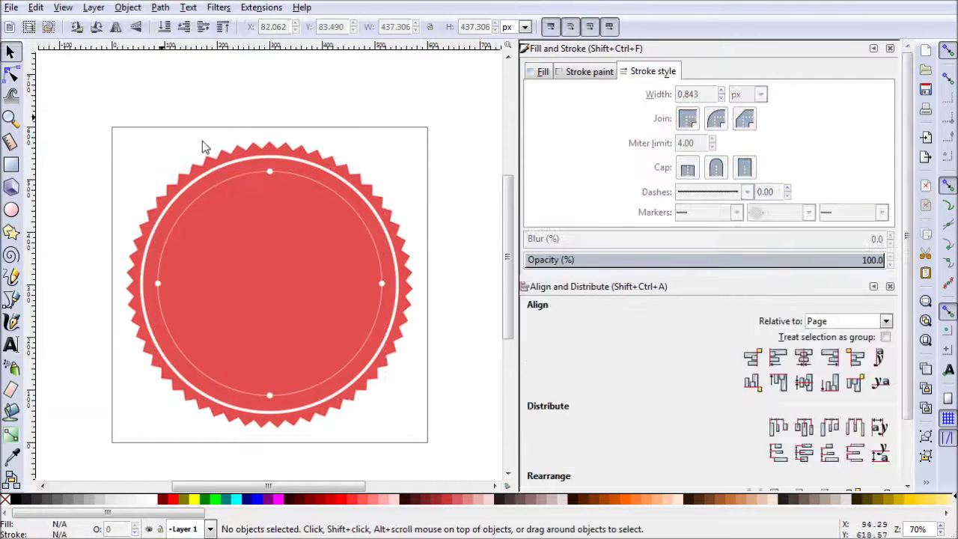
{"action": "left_click", "coordinate": [272, 171]}
- Remove the inner ring's stroke and select all four of its nodes
{"action": "left_click", "coordinate": [580, 75]}
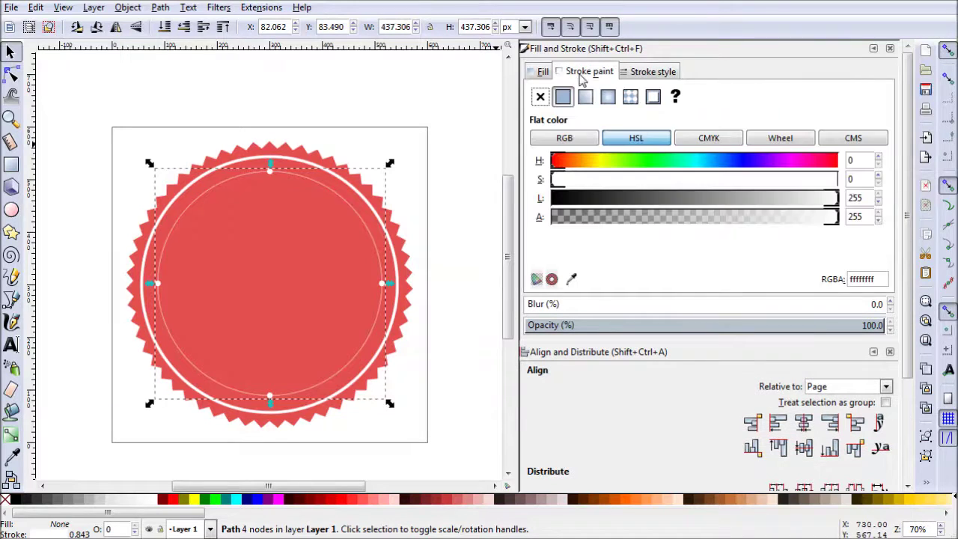
{"action": "left_click", "coordinate": [540, 97]}
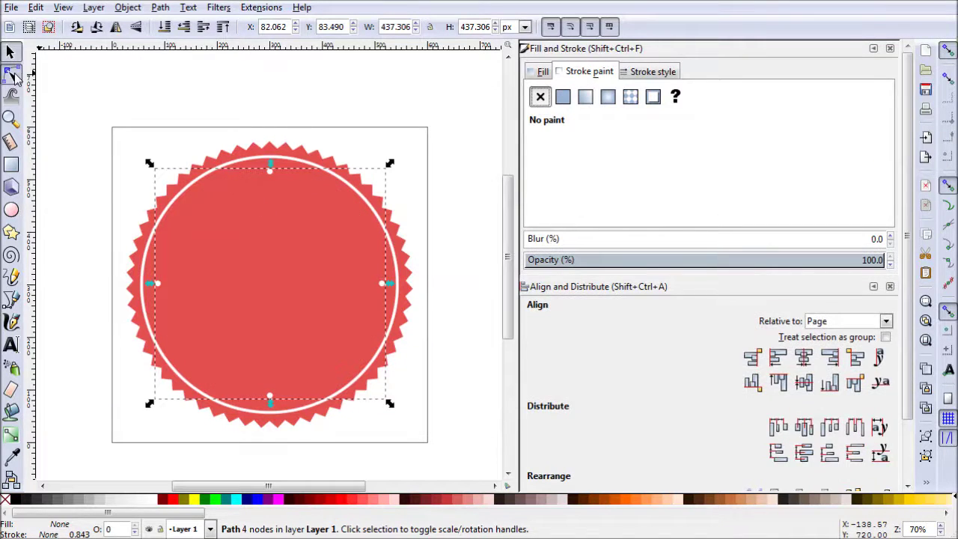
{"action": "left_click", "coordinate": [11, 73]}
{"action": "left_click_drag", "start_coordinate": [443, 114], "coordinate": [124, 433]}
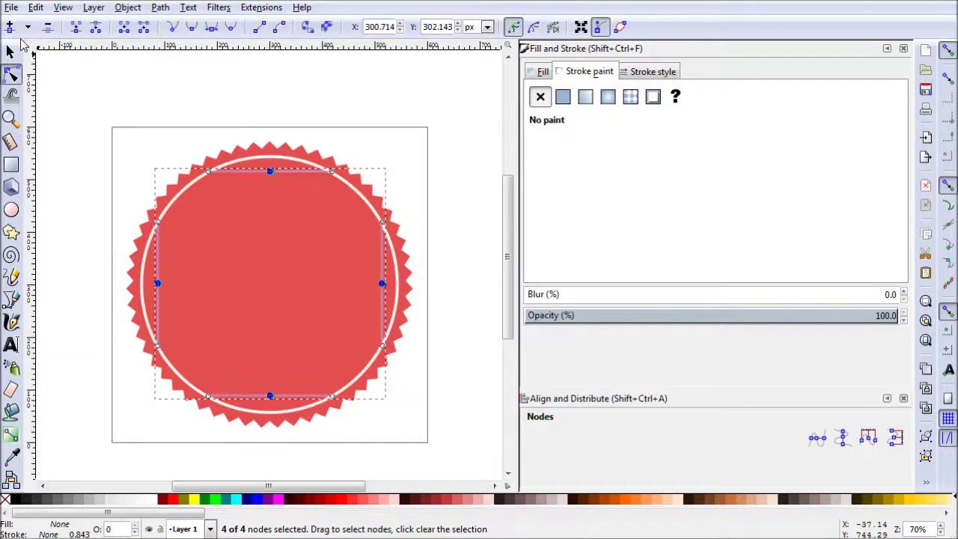
- Insert new nodes four times to reach 64 evenly spaced dots, then slightly enlarge the ring
{"action": "left_click", "coordinate": [11, 27]}
{"action": "left_click", "coordinate": [11, 27]}
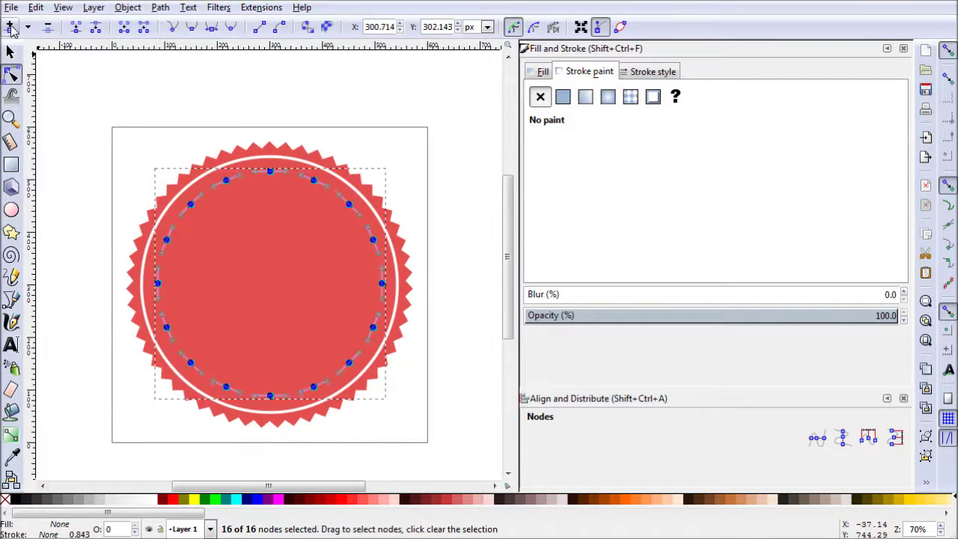
{"action": "left_click", "coordinate": [10, 26]}
{"action": "left_click", "coordinate": [11, 27]}
{"action": "key", "text": "Escape"}
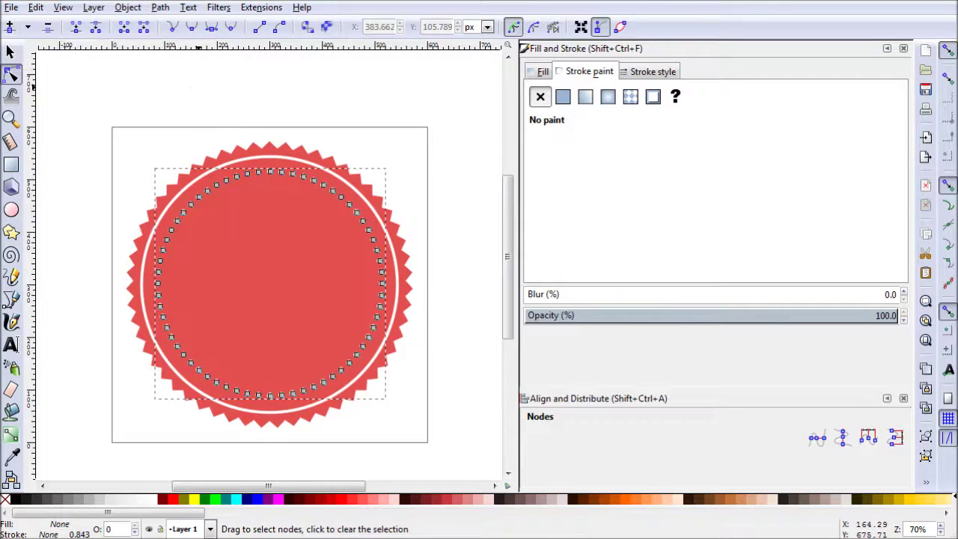
{"action": "left_click", "coordinate": [12, 53]}
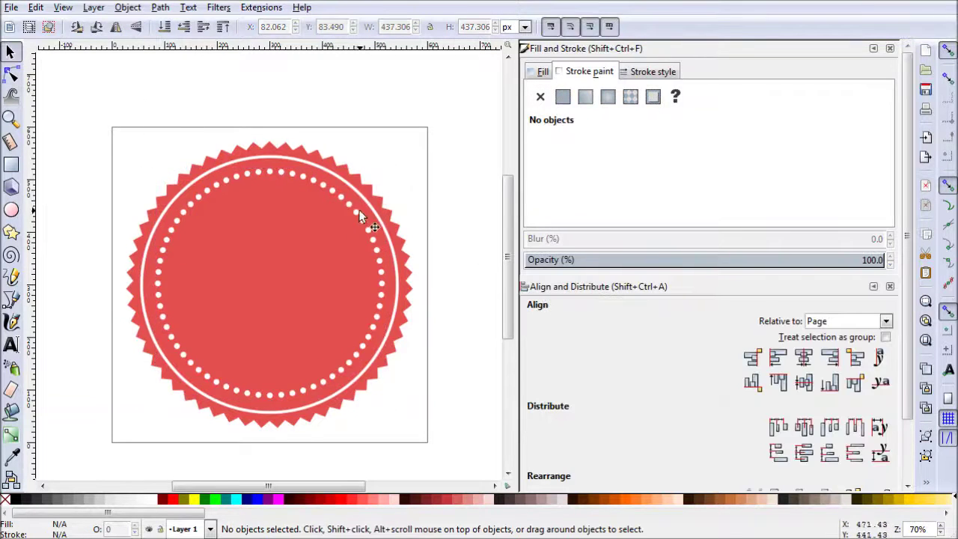
{"action": "left_click", "coordinate": [368, 217]}
{"action": "left_click_drag", "start_coordinate": [149, 166], "coordinate": [143, 154]}
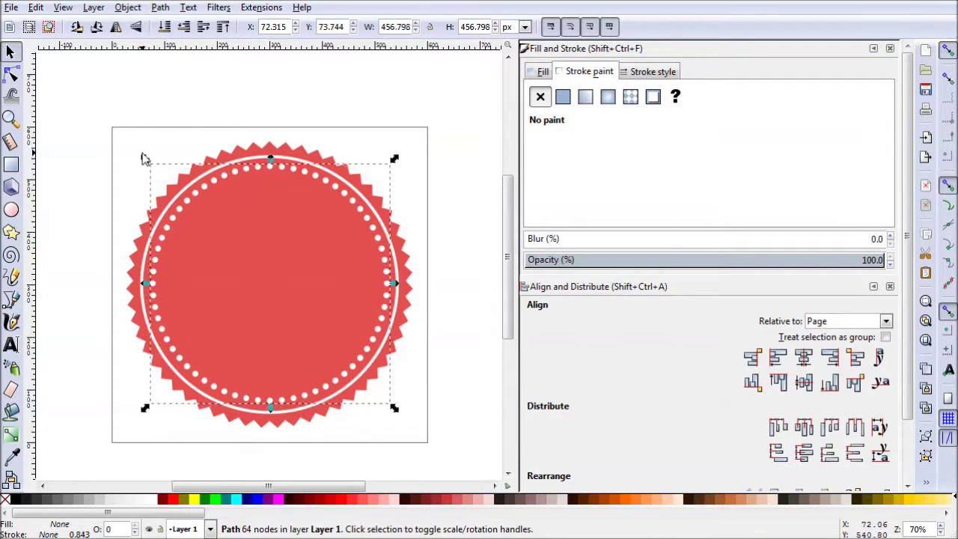
- Lower the dotted ring's stroke width to 0.343 to shrink the dots
{"action": "left_click", "coordinate": [645, 74]}
{"action": "left_click", "coordinate": [720, 98]}
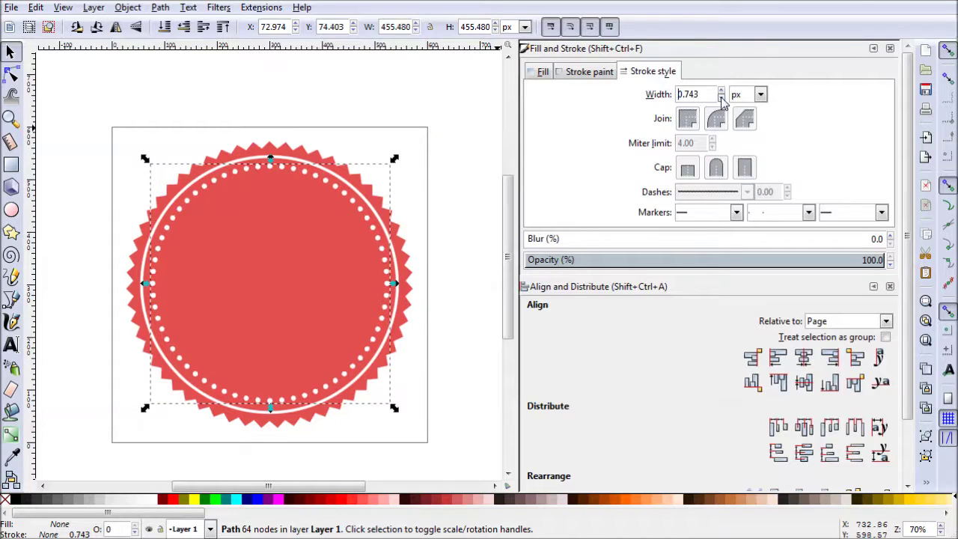
{"action": "left_click", "coordinate": [720, 98]}
{"action": "left_click", "coordinate": [720, 98]}
{"action": "left_click", "coordinate": [721, 98]}
{"action": "left_click", "coordinate": [720, 98]}
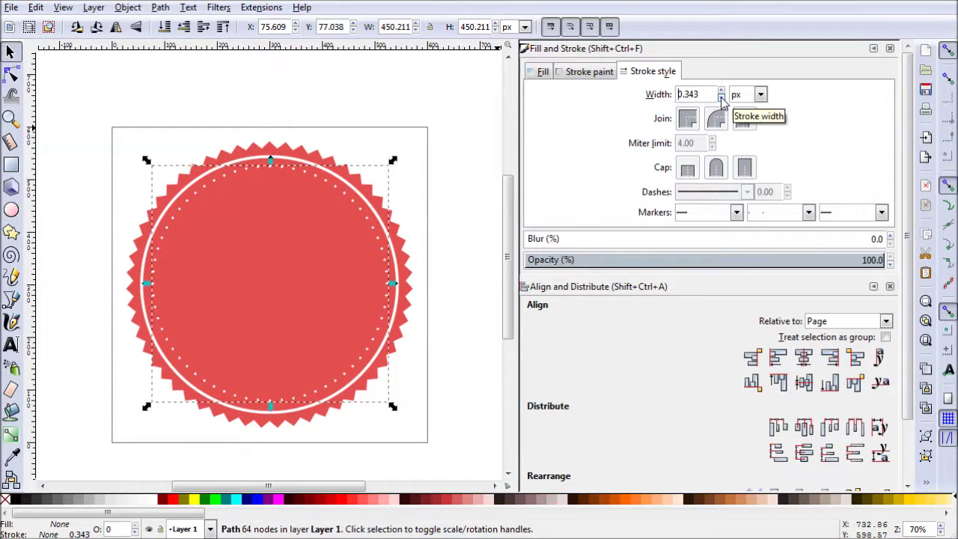
{"action": "left_click", "coordinate": [430, 126]}
- Centre the 450.211 px dotted ring on the page on both axes
{"action": "left_click", "coordinate": [340, 383]}
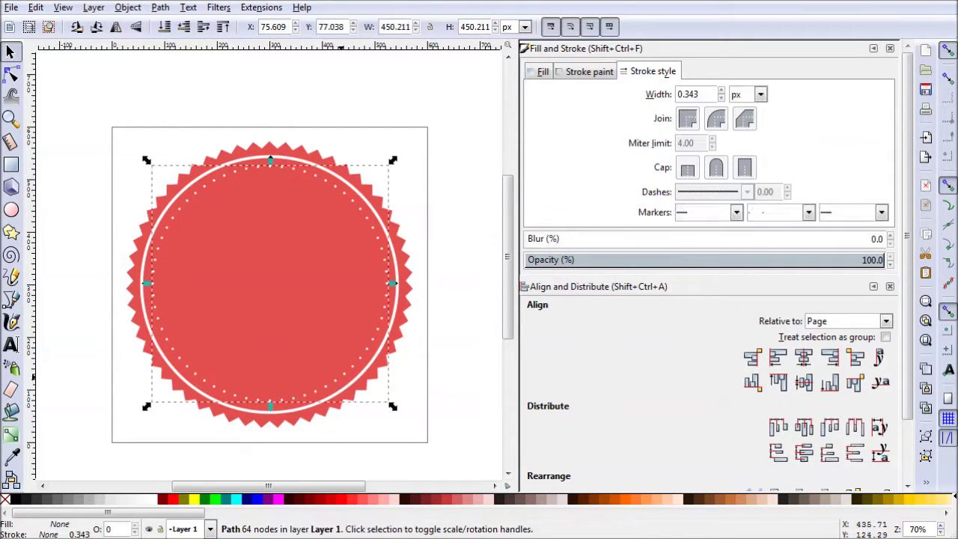
{"action": "left_click", "coordinate": [803, 358]}
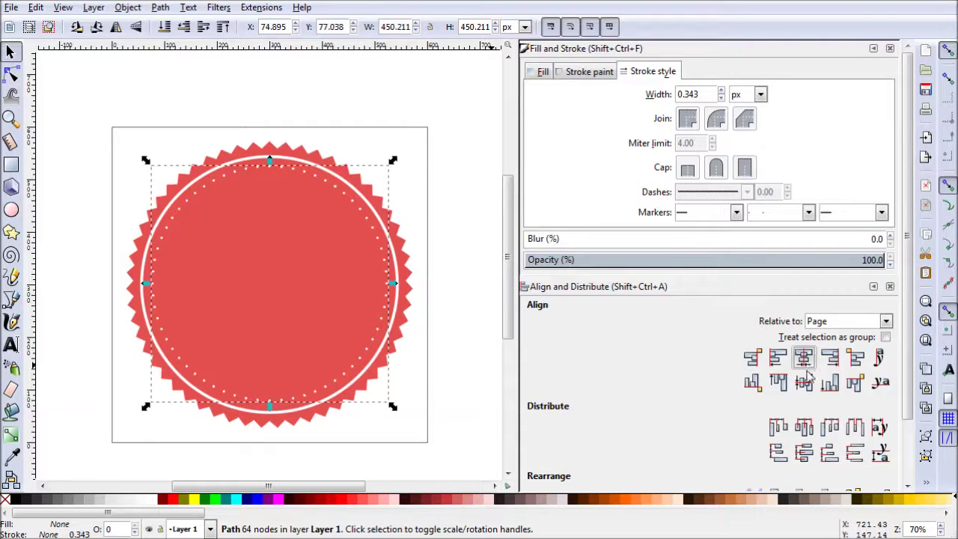
{"action": "left_click", "coordinate": [803, 382]}
{"action": "left_click", "coordinate": [486, 193]}
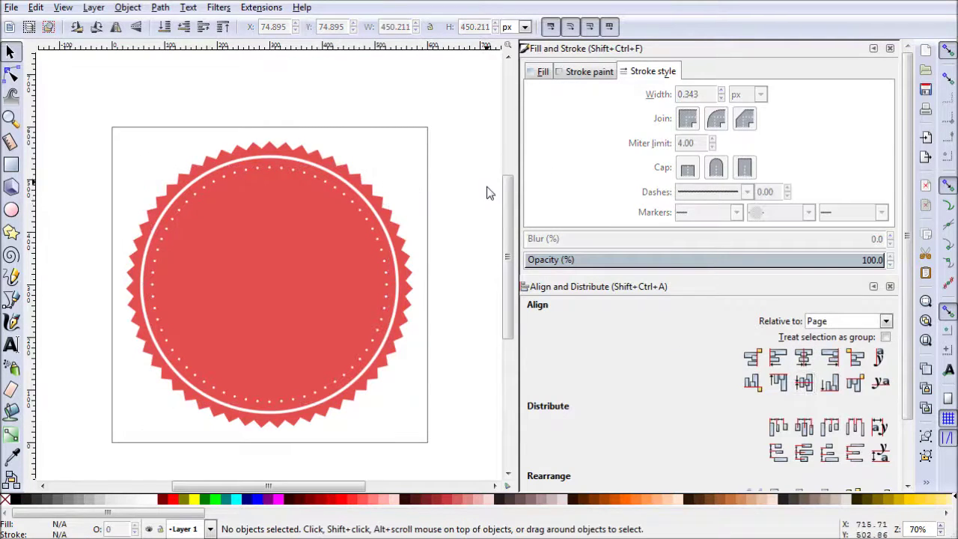
{"action": "left_click_drag", "start_coordinate": [462, 341], "coordinate": [465, 318]}
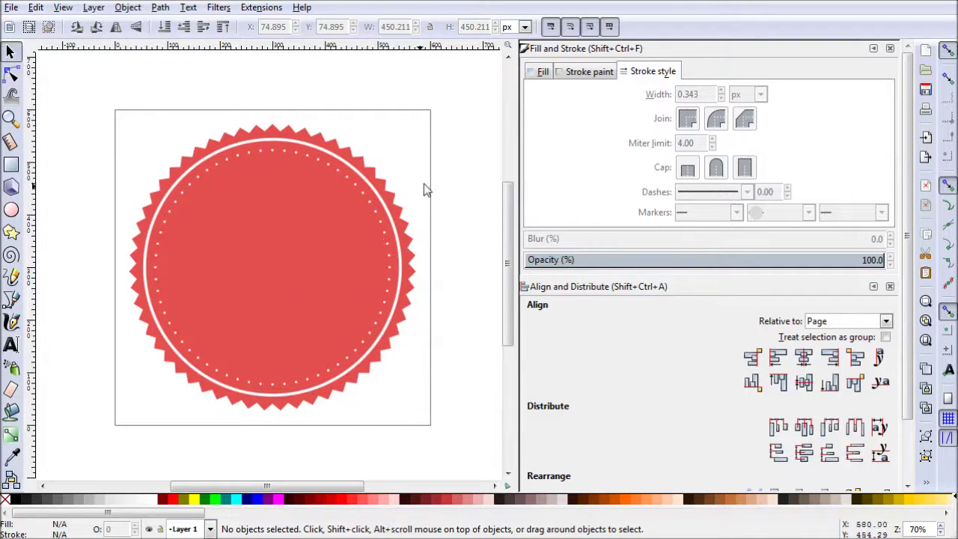
- Switch to goinkscape-logo.svg and select the whole goInkscape! logo
{"action": "key", "text": "alt+Tab"}
{"action": "key", "text": "alt+Tab"}
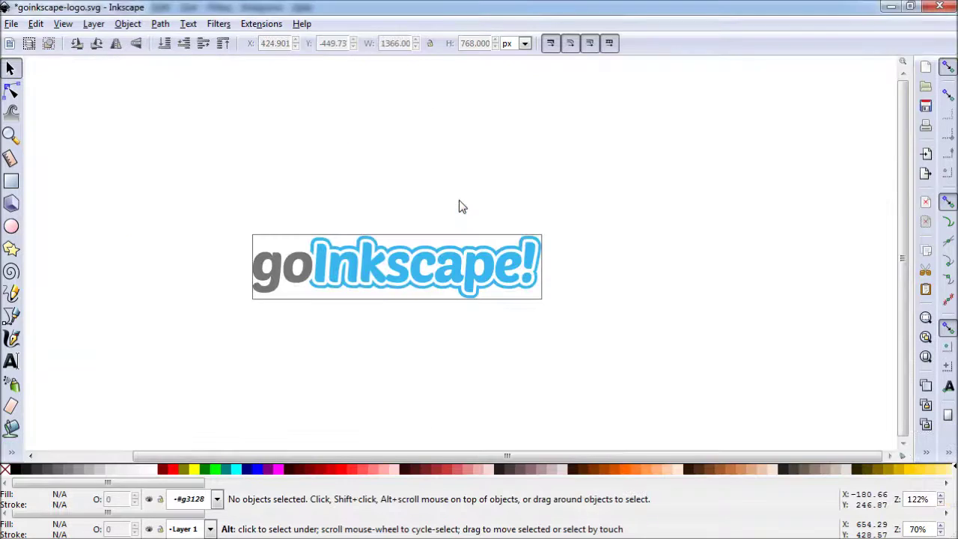
{"action": "left_click_drag", "start_coordinate": [615, 180], "coordinate": [225, 332]}
{"action": "key", "text": "alt+Tab"}
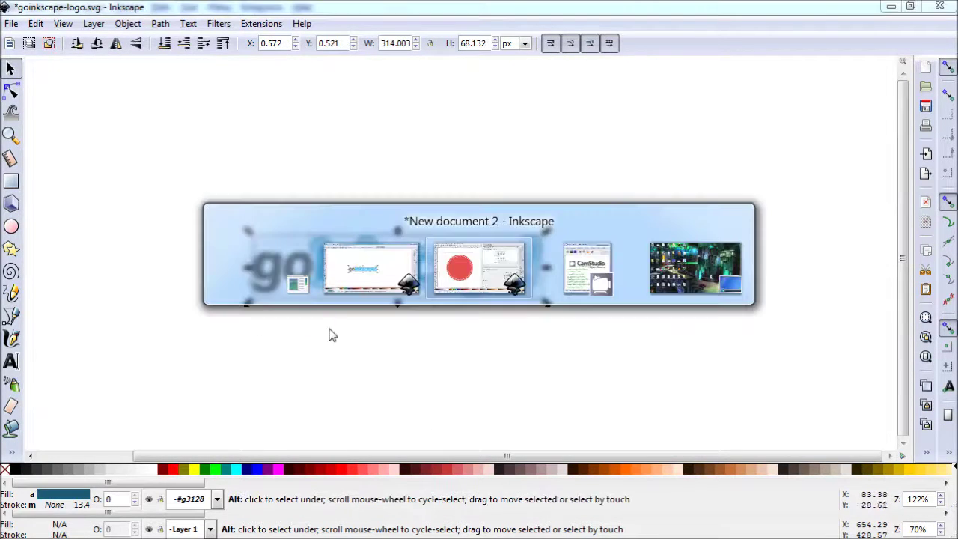
- Paste the goInkscape! logo onto the badge and scale it to about 394.7 × 85.7 px inside the dotted ring
{"action": "key", "text": "ctrl+v"}
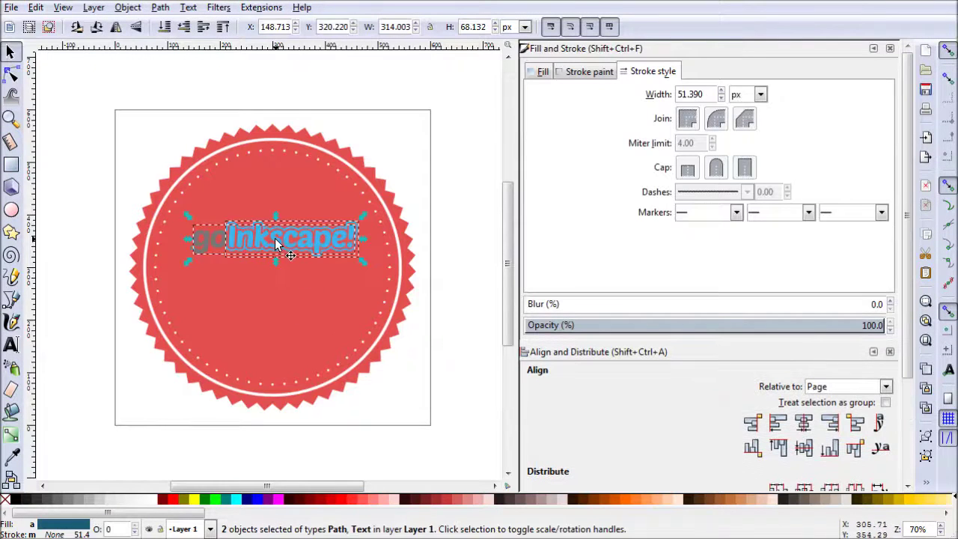
{"action": "left_click_drag", "start_coordinate": [318, 238], "coordinate": [295, 247]}
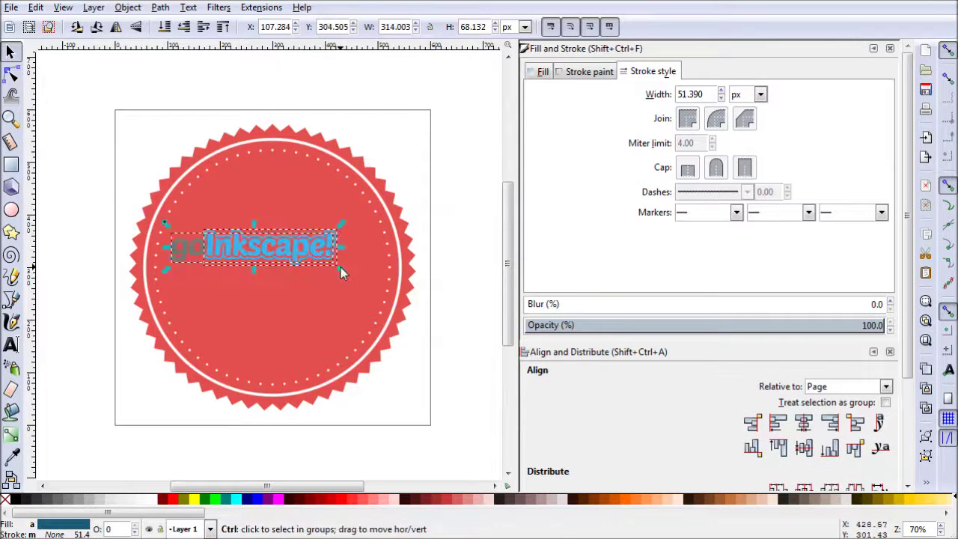
{"action": "left_click_drag", "start_coordinate": [340, 267], "coordinate": [428, 326]}
{"action": "left_click_drag", "start_coordinate": [363, 279], "coordinate": [341, 271]}
{"action": "left_click_drag", "start_coordinate": [407, 301], "coordinate": [375, 299]}
- Make the goInkscape! lettering white by raising its fill lightness to 255
{"action": "left_click", "coordinate": [450, 346]}
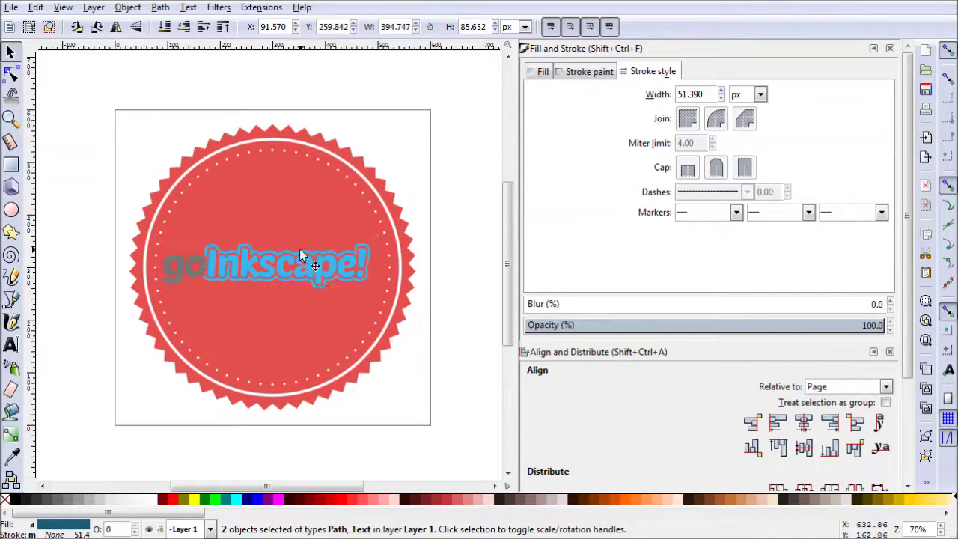
{"action": "left_click", "coordinate": [327, 271]}
{"action": "left_click", "coordinate": [542, 71]}
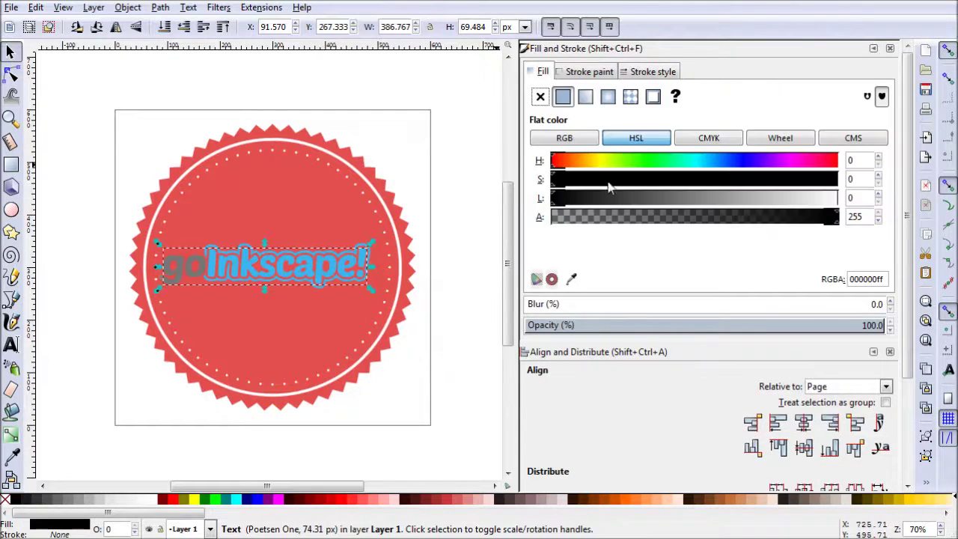
{"action": "left_click_drag", "start_coordinate": [655, 197], "coordinate": [903, 199]}
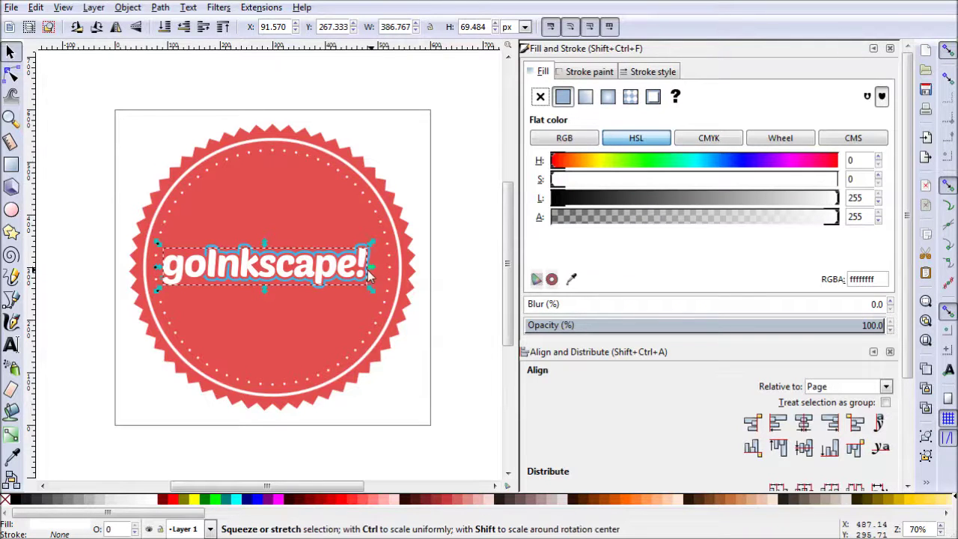
{"action": "scroll", "coordinate": [451, 291], "scroll_direction": "up", "scroll_amount": 2}
- Turn the blue outline behind the lettering white with lightness 255
{"action": "left_click", "coordinate": [460, 292]}
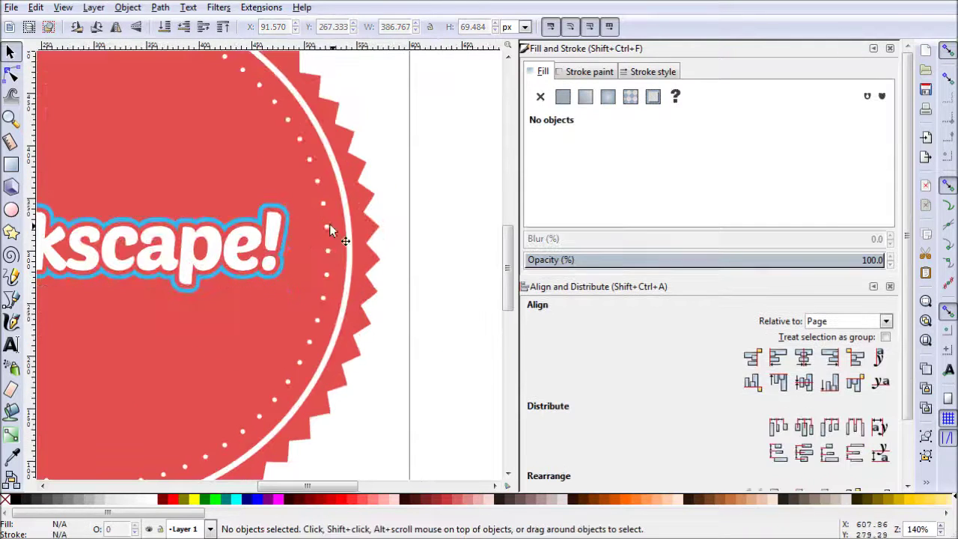
{"action": "left_click", "coordinate": [288, 217]}
{"action": "left_click_drag", "start_coordinate": [743, 205], "coordinate": [890, 201]}
{"action": "left_click", "coordinate": [442, 235]}
{"action": "scroll", "coordinate": [432, 252], "scroll_direction": "down", "scroll_amount": 2}
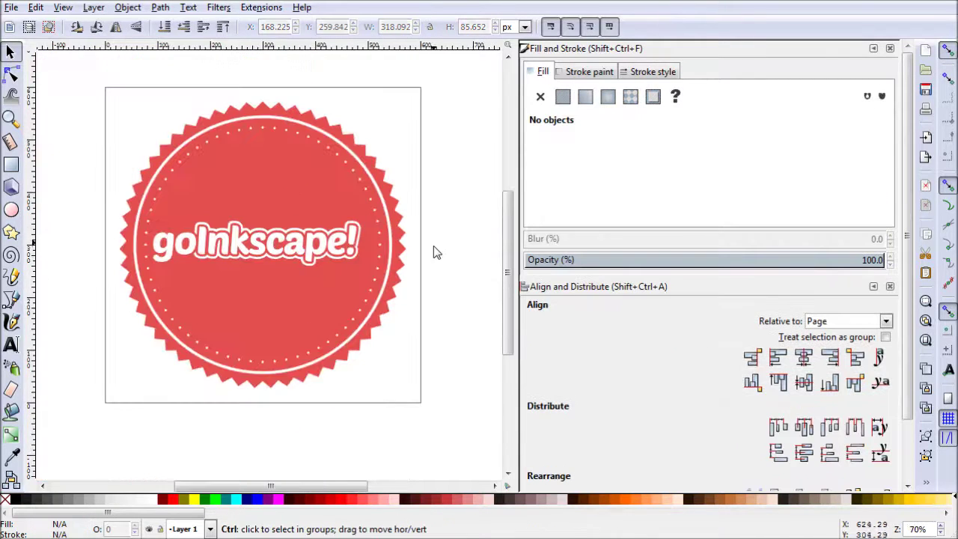
{"action": "scroll", "coordinate": [499, 284], "scroll_direction": "left", "scroll_amount": 1}
{"action": "scroll", "coordinate": [474, 312], "scroll_direction": "up", "scroll_amount": 1}
- Group the lettering with its outline and centre the group horizontally and vertically on the page
{"action": "left_click_drag", "start_coordinate": [475, 326], "coordinate": [193, 244]}
{"action": "key", "text": "ctrl+g"}
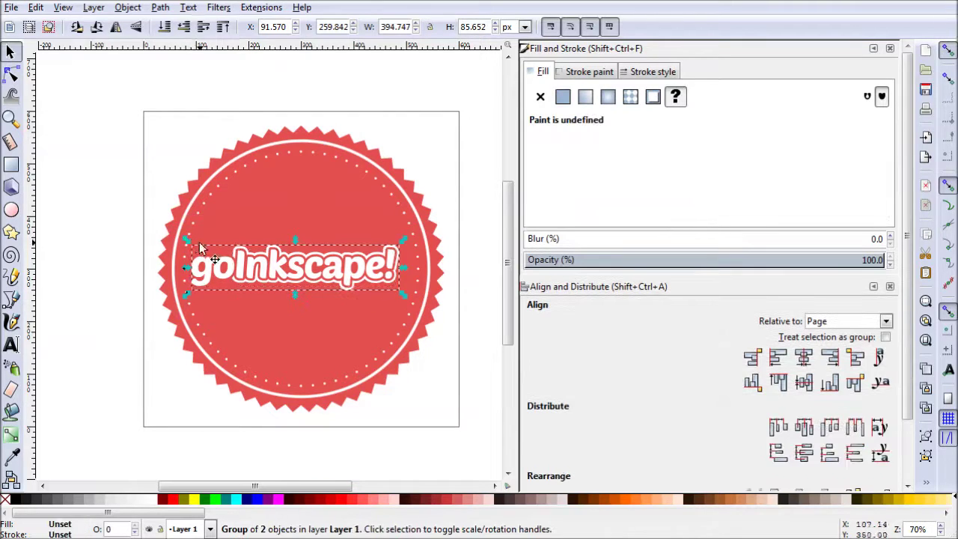
{"action": "left_click", "coordinate": [803, 357]}
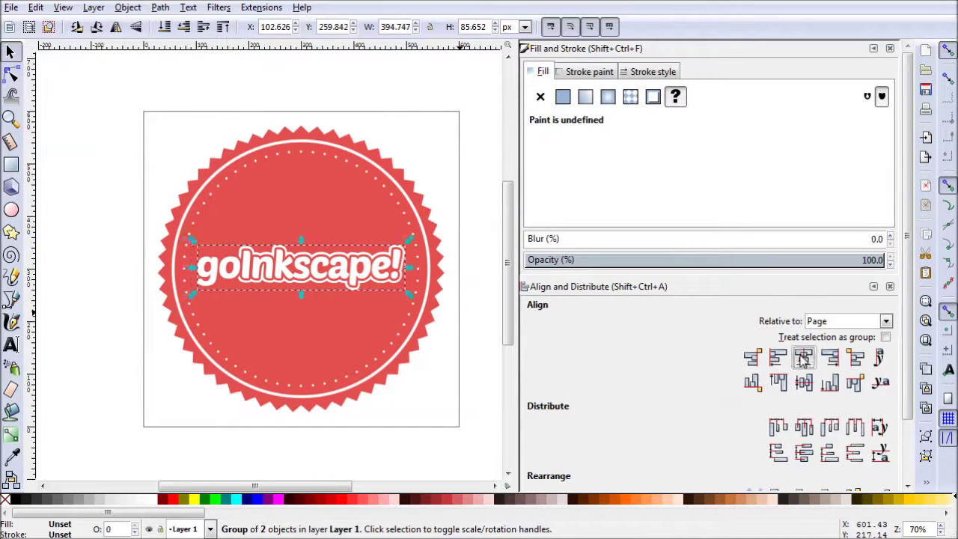
{"action": "left_click", "coordinate": [803, 382]}
{"action": "left_click", "coordinate": [420, 462]}
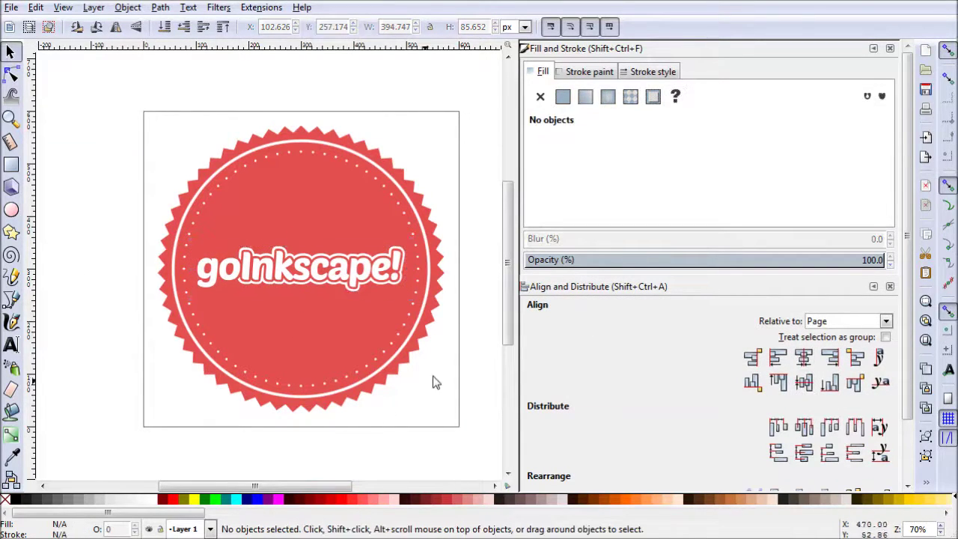
- Shrink the goInkscape! group slightly to 383.319 × 83.172 px
{"action": "left_click", "coordinate": [380, 270]}
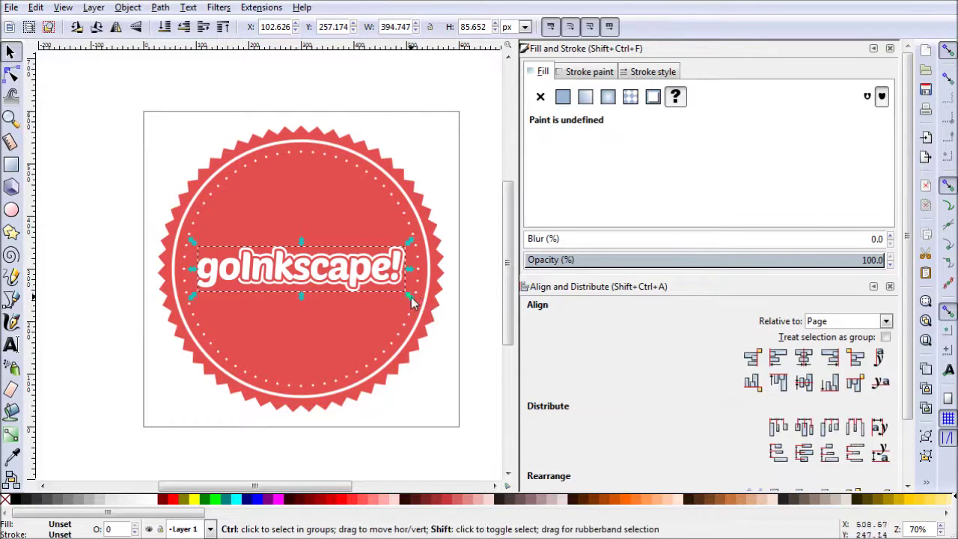
{"action": "key", "text": "less"}
{"action": "key", "text": "greater"}
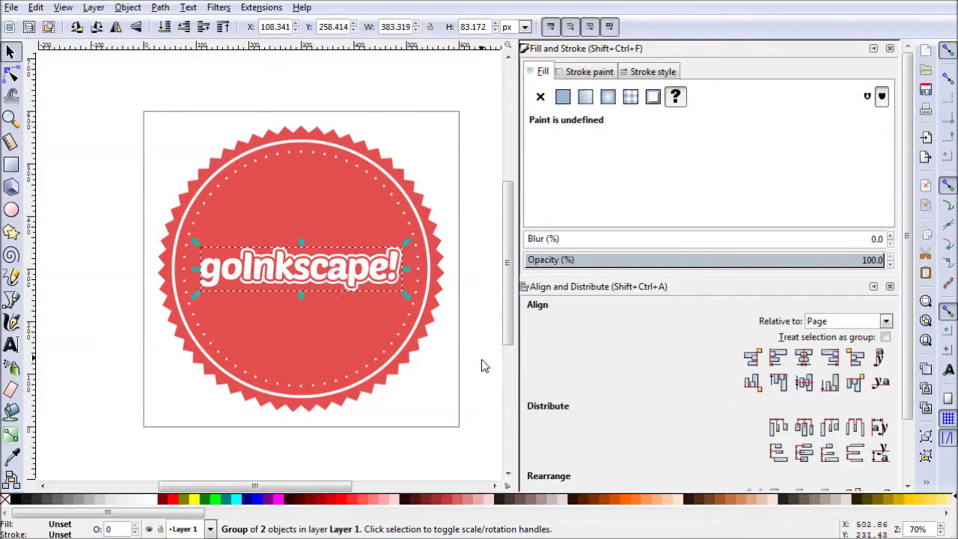
{"action": "left_click", "coordinate": [473, 372]}
{"action": "scroll", "coordinate": [442, 367], "scroll_direction": "up", "scroll_amount": 2}
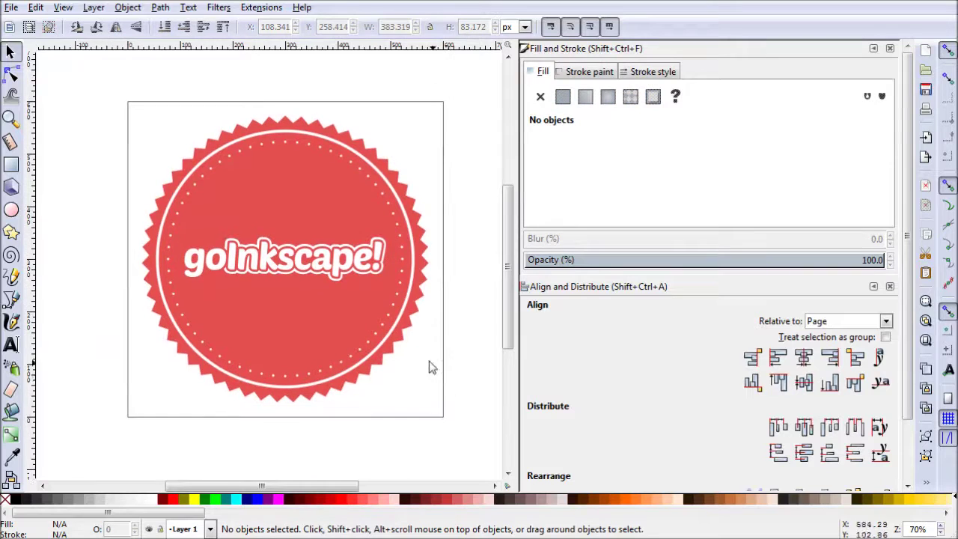
{"action": "scroll", "coordinate": [458, 351], "scroll_direction": "up", "scroll_amount": 2}
{"action": "scroll", "coordinate": [458, 352], "scroll_direction": "left", "scroll_amount": 3}
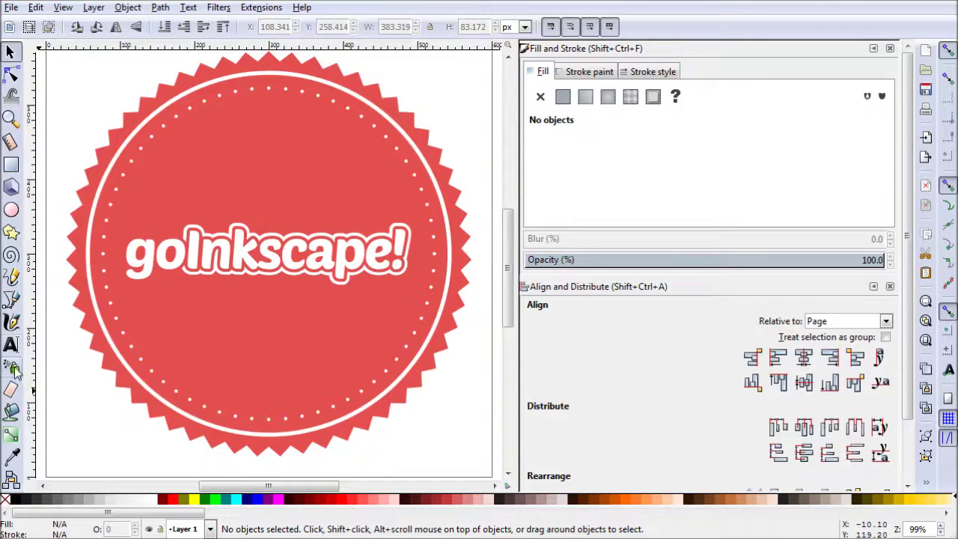
- Draw a small white star with default settings above the text and move it about 20 px down
{"action": "left_click", "coordinate": [11, 232]}
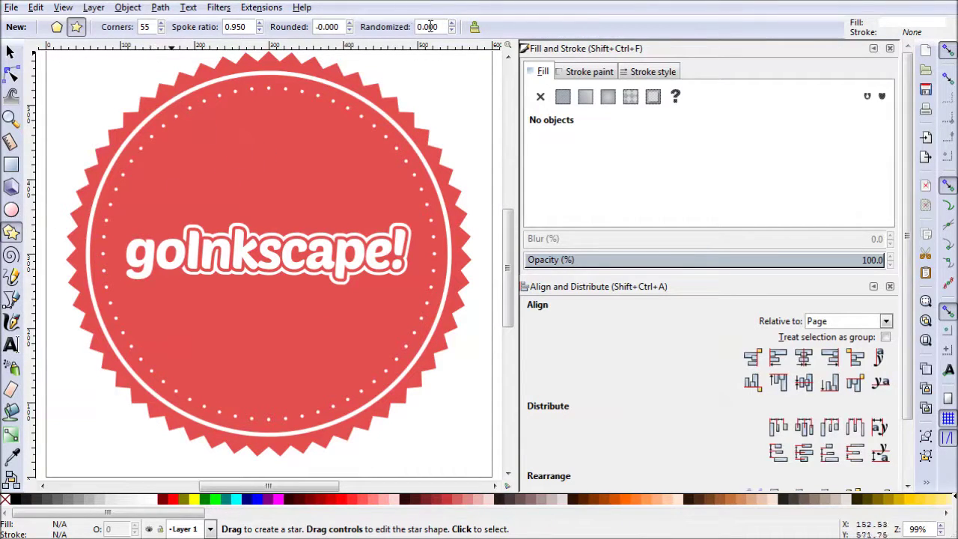
{"action": "left_click", "coordinate": [473, 34]}
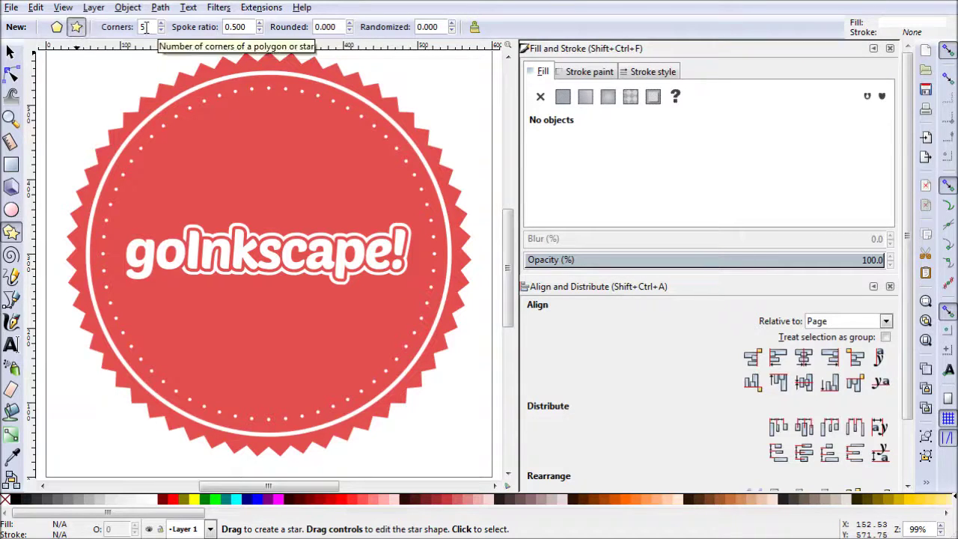
{"action": "left_click_drag", "start_coordinate": [267, 162], "coordinate": [267, 142]}
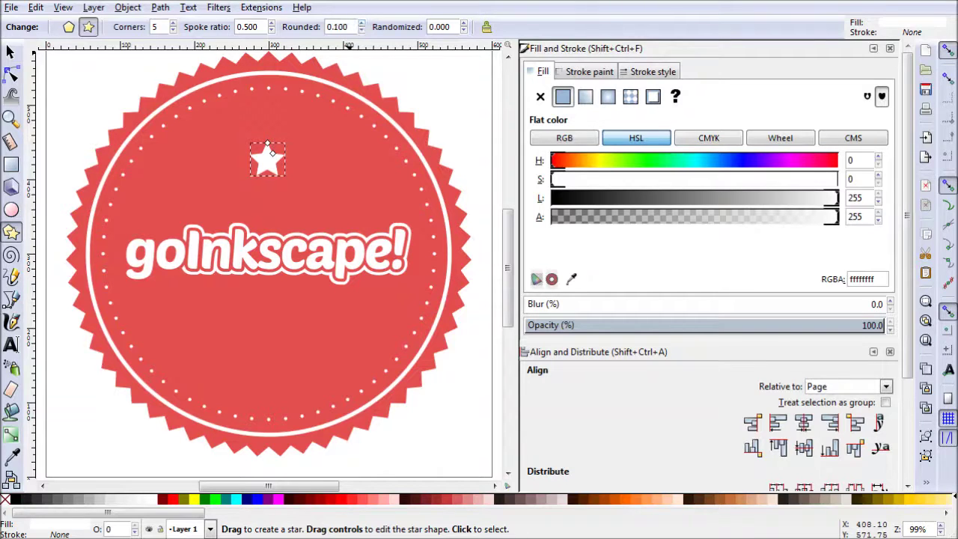
{"action": "left_click", "coordinate": [11, 52]}
{"action": "left_click", "coordinate": [456, 120]}
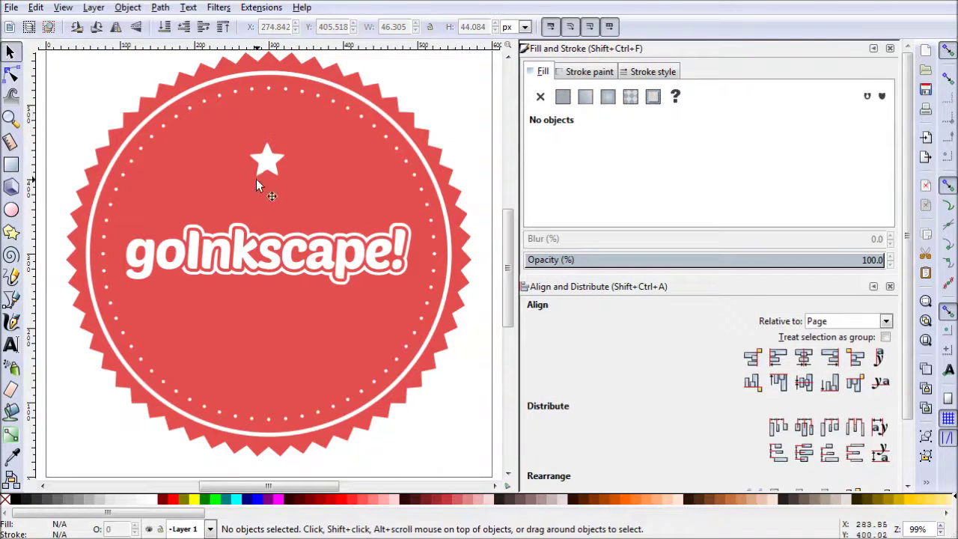
{"action": "mouse_move", "coordinate": [266, 164]}
{"action": "left_mouse_down"}
{"action": "mouse_move", "coordinate": [259, 175]}
{"action": "mouse_move", "coordinate": [277, 192]}
{"action": "mouse_move", "coordinate": [206, 174]}
{"action": "mouse_move", "coordinate": [314, 178]}
{"action": "mouse_move", "coordinate": [316, 187]}
{"action": "left_mouse_up"}
{"action": "left_click", "coordinate": [206, 174]}
- Duplicate the star into a row of five stars, each about 40 × 38 px
{"action": "key", "text": "ctrl+d"}
{"action": "key", "text": "ctrl+d"}
{"action": "key", "text": "ctrl+d"}
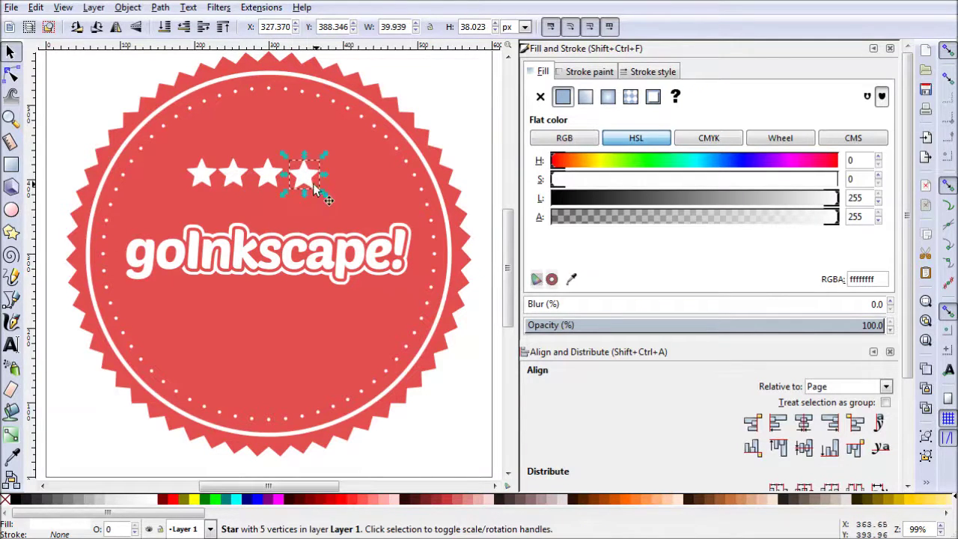
{"action": "key", "text": "Delete"}
{"action": "left_click", "coordinate": [269, 178]}
{"action": "key", "text": "ctrl+d"}
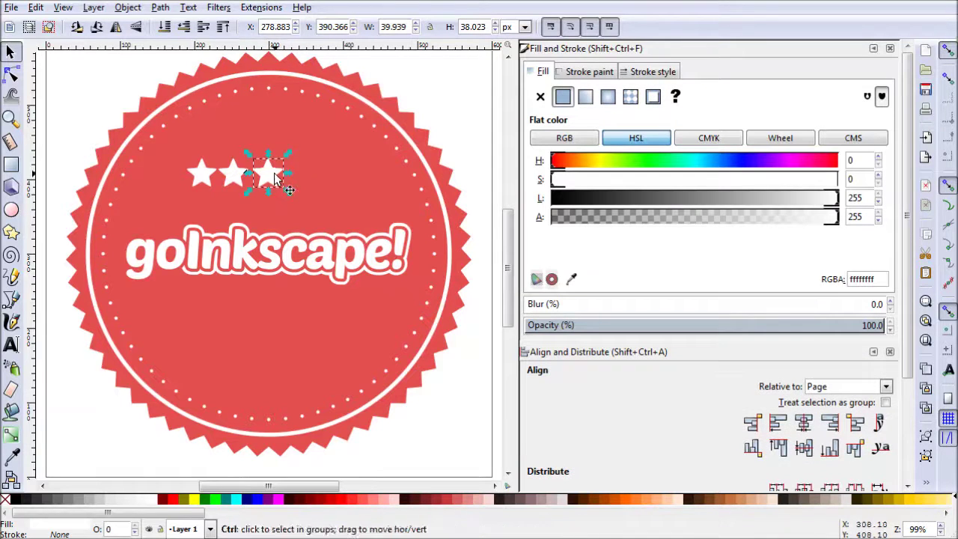
{"action": "left_click_drag", "start_coordinate": [273, 173], "coordinate": [350, 174]}
{"action": "key", "text": "ctrl+d"}
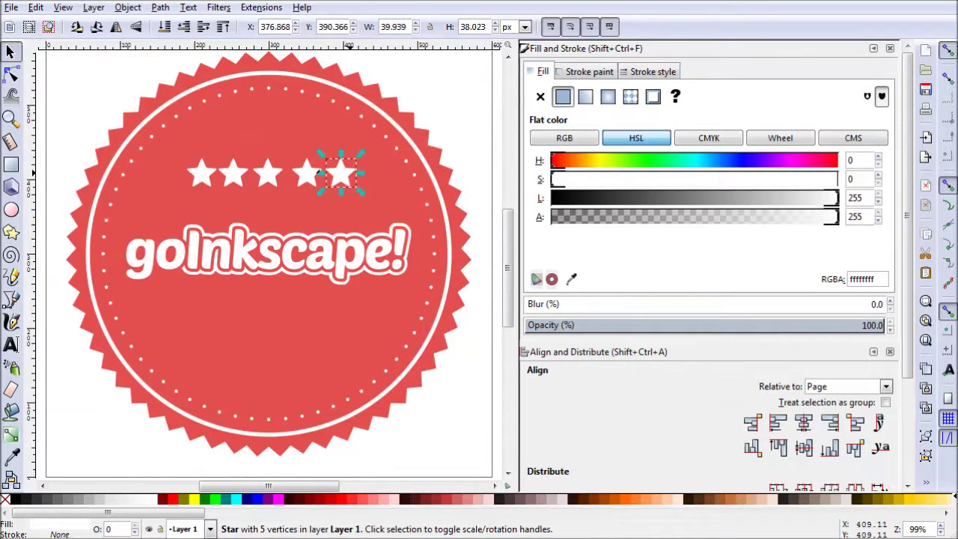
{"action": "left_click", "coordinate": [462, 143]}
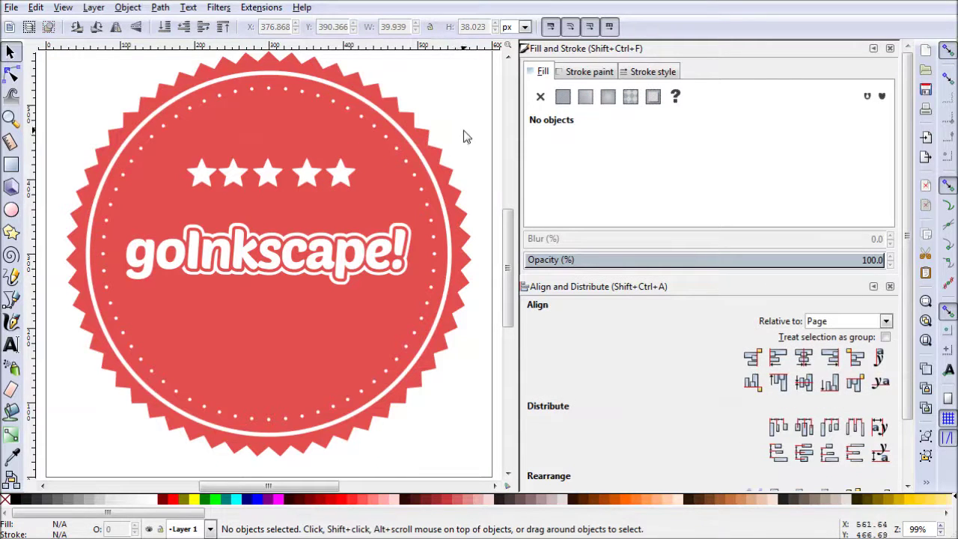
- Give the five stars equal horizontal gaps
{"action": "mouse_move", "coordinate": [464, 133]}
{"action": "left_mouse_down"}
{"action": "mouse_move", "coordinate": [163, 188]}
{"action": "mouse_move", "coordinate": [153, 203]}
{"action": "left_mouse_up"}
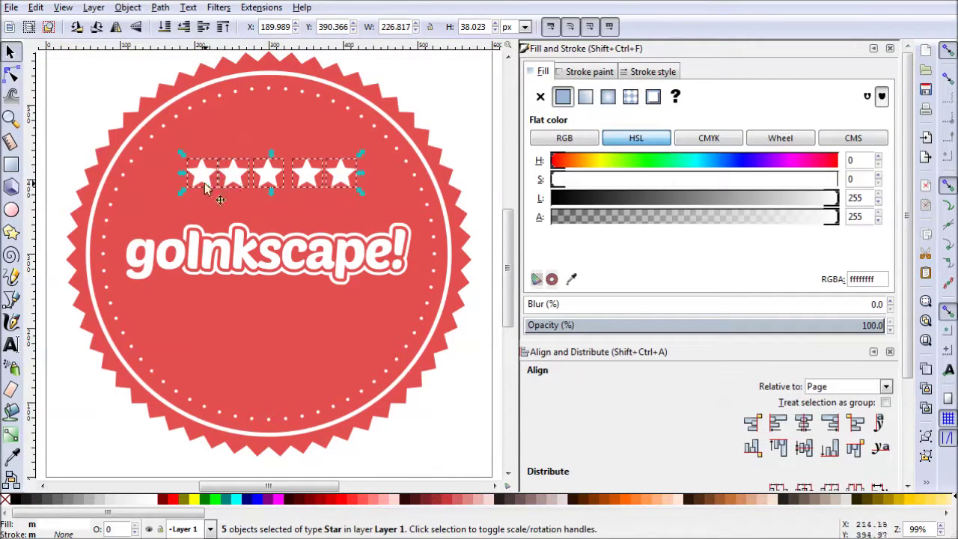
{"action": "scroll", "coordinate": [907, 299], "scroll_direction": "down", "scroll_amount": 3}
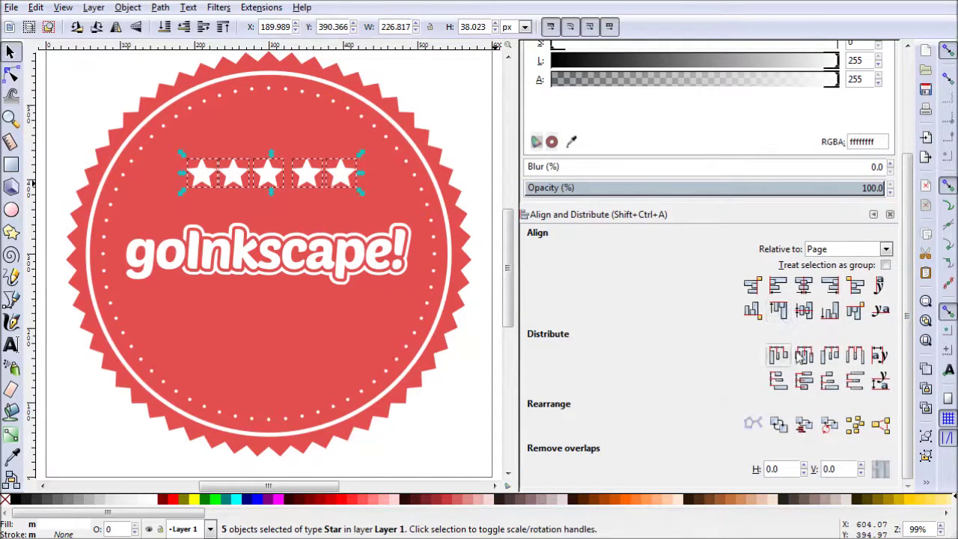
{"action": "left_click", "coordinate": [861, 363]}
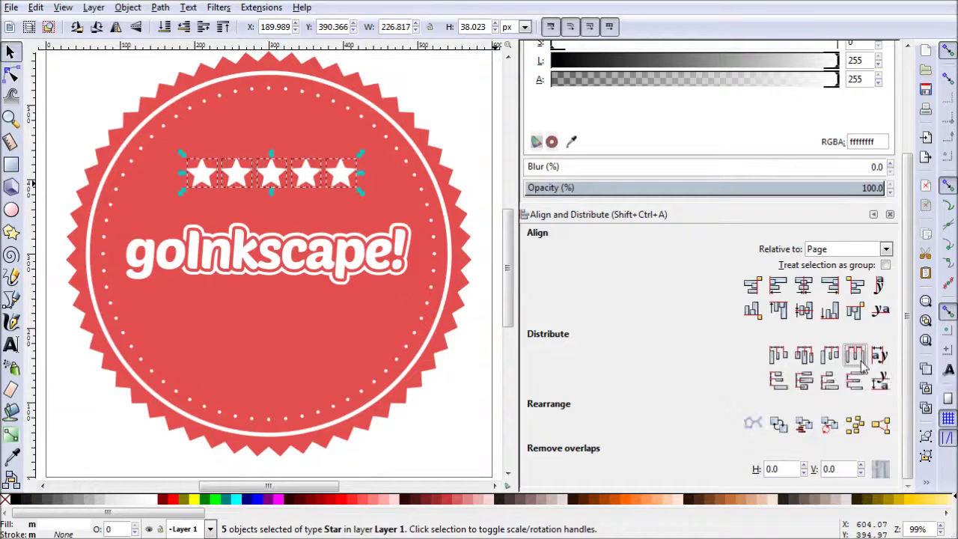
{"action": "left_click", "coordinate": [443, 413]}
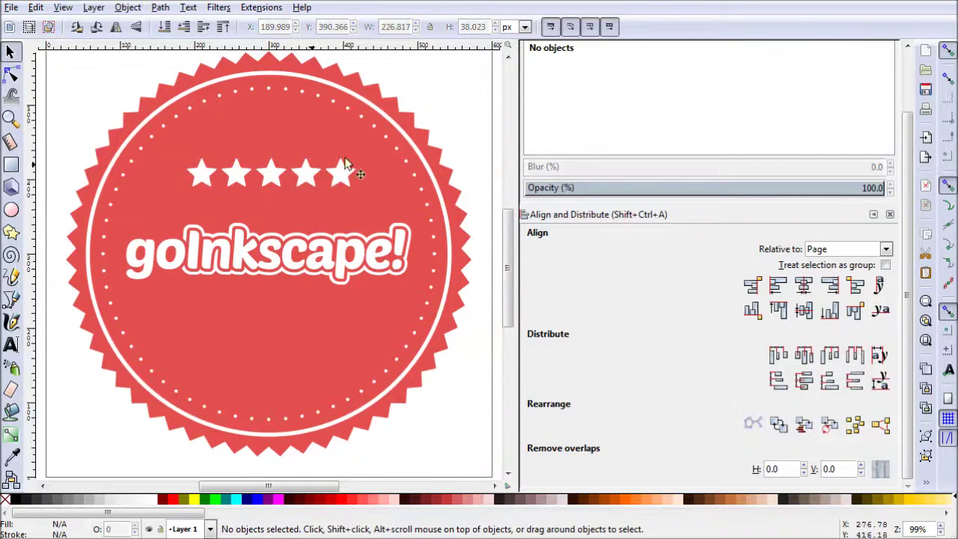
- Group the stars, centre the row horizontally on the page, and lower it just above the text
{"action": "left_click_drag", "start_coordinate": [464, 111], "coordinate": [165, 203]}
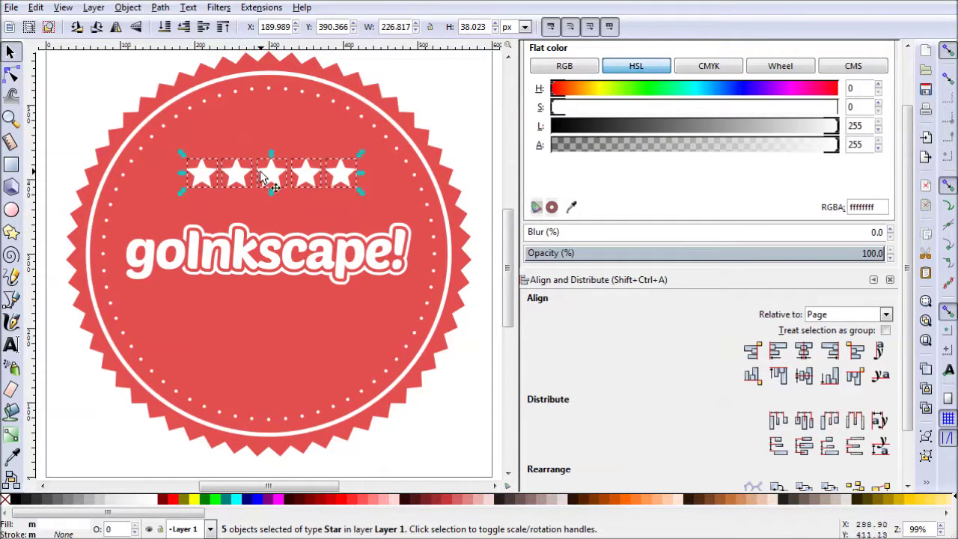
{"action": "key", "text": "ctrl+g"}
{"action": "left_click_drag", "start_coordinate": [335, 184], "coordinate": [319, 192]}
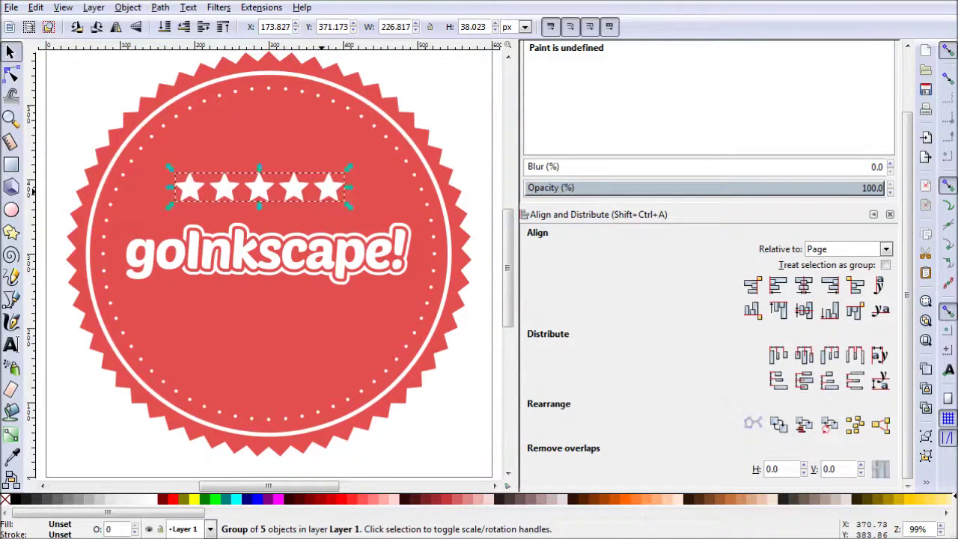
{"action": "left_click", "coordinate": [803, 285]}
{"action": "left_click", "coordinate": [468, 442]}
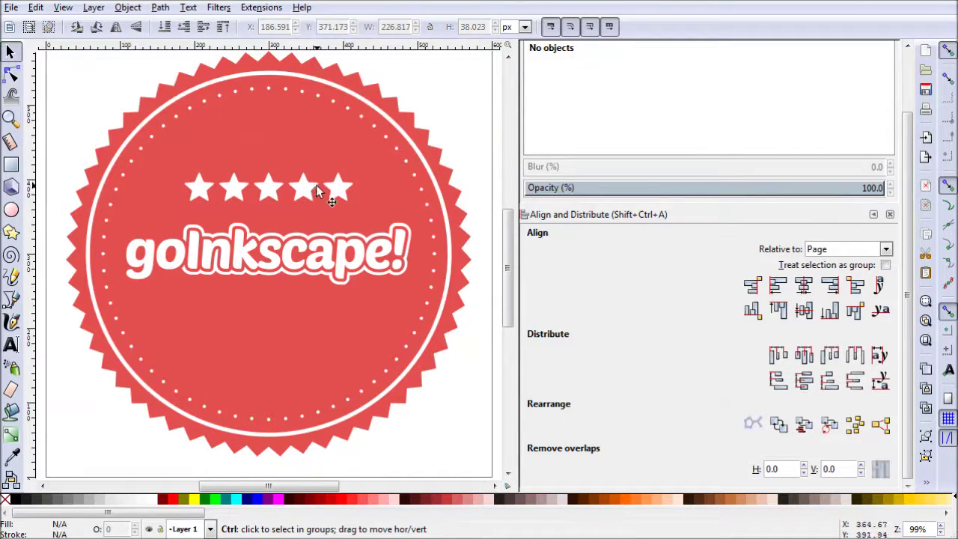
{"action": "left_click_drag", "start_coordinate": [321, 188], "coordinate": [321, 202]}
{"action": "key", "text": "Escape"}
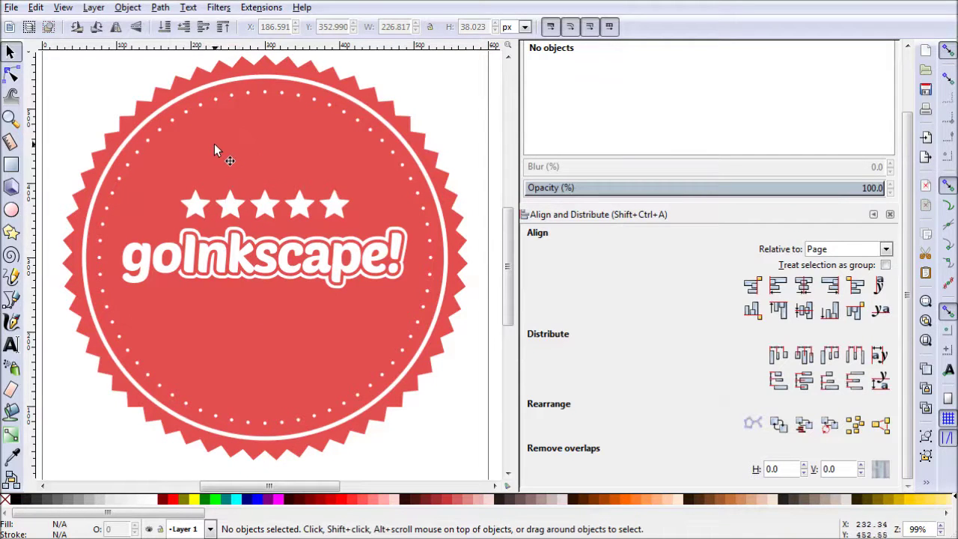
- Add the text '2015' above the stars in the Poetsen One font
{"action": "left_click", "coordinate": [13, 344]}
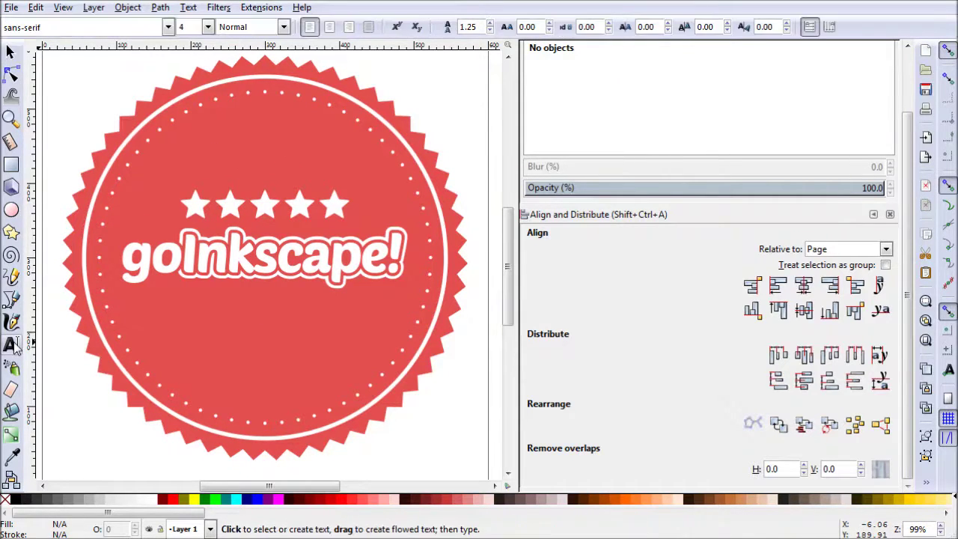
{"action": "left_click", "coordinate": [209, 156]}
{"action": "type", "text": "2015"}
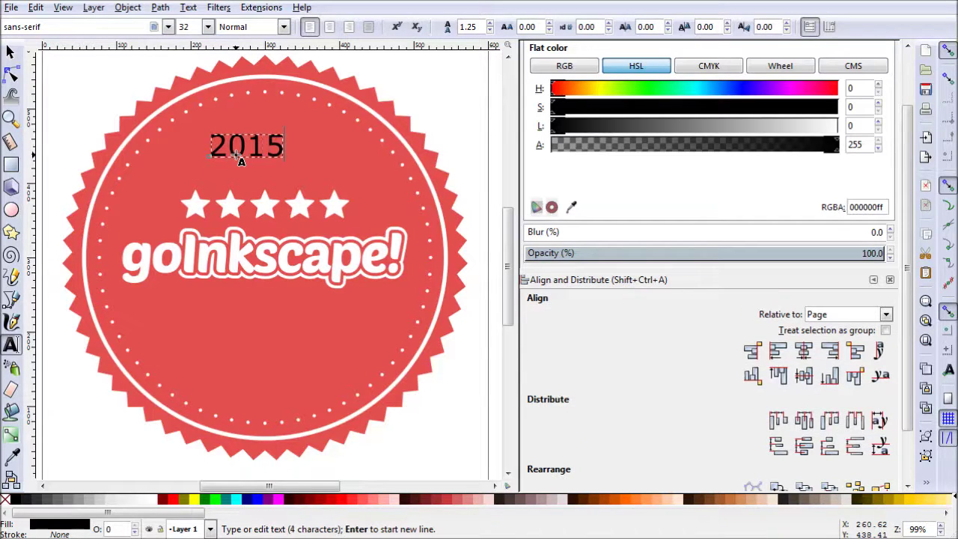
{"action": "key", "text": "Escape"}
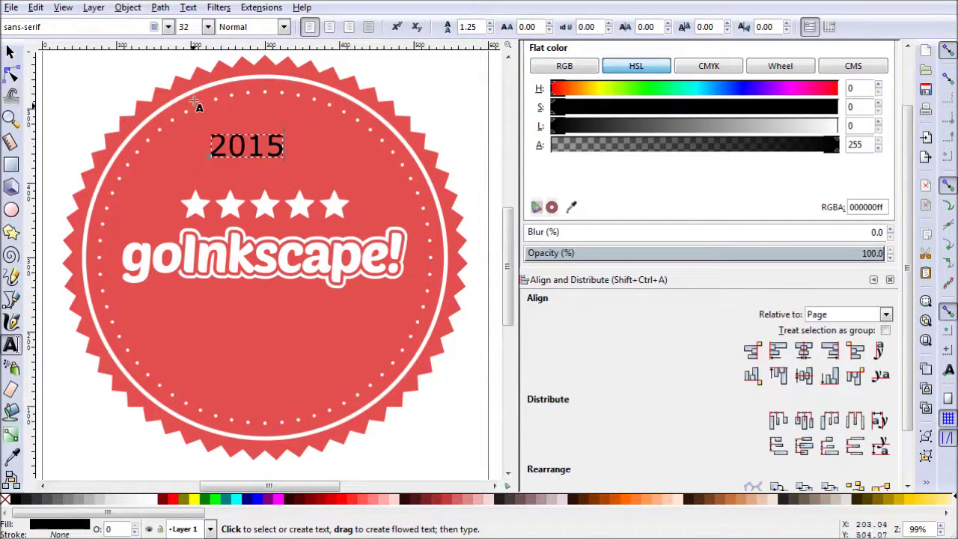
{"action": "triple_click", "coordinate": [65, 30]}
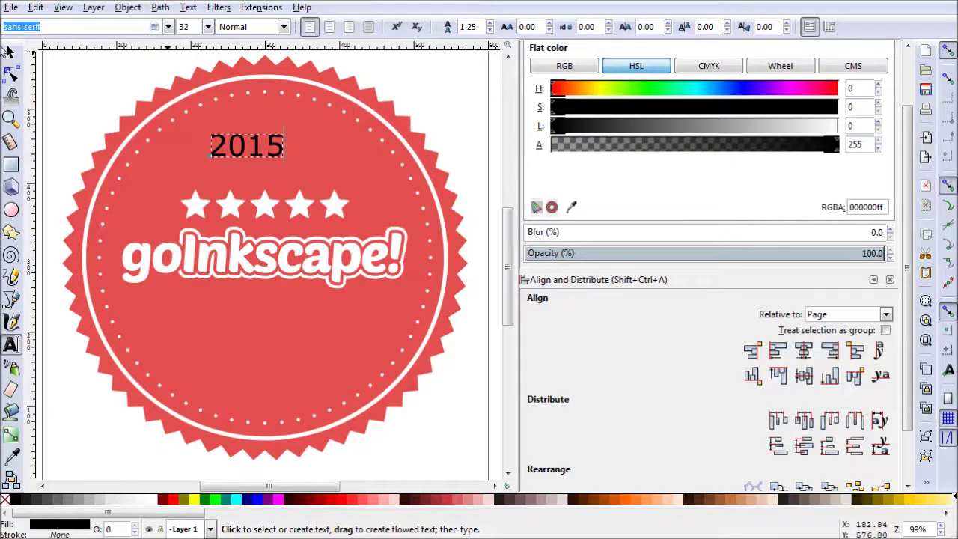
{"action": "type", "text": "poe"}
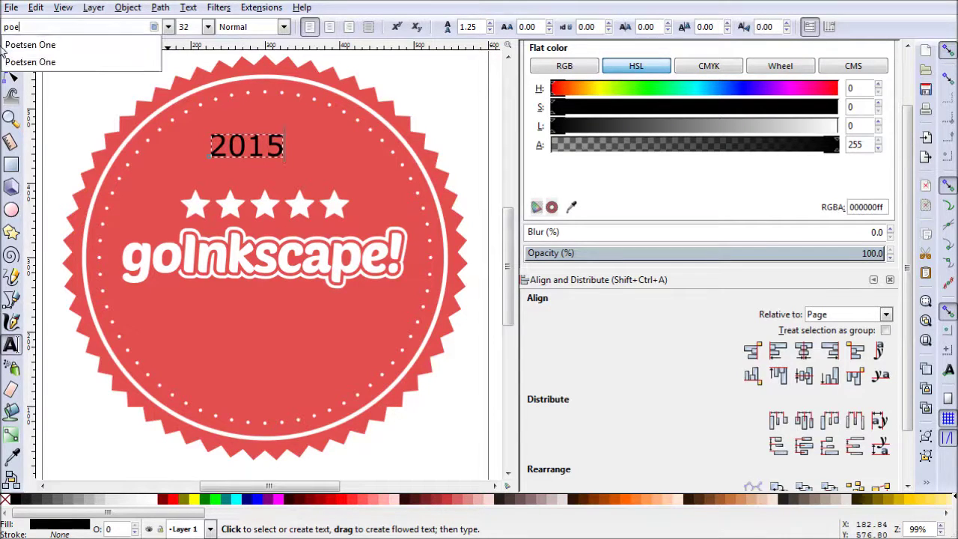
{"action": "left_click", "coordinate": [43, 47]}
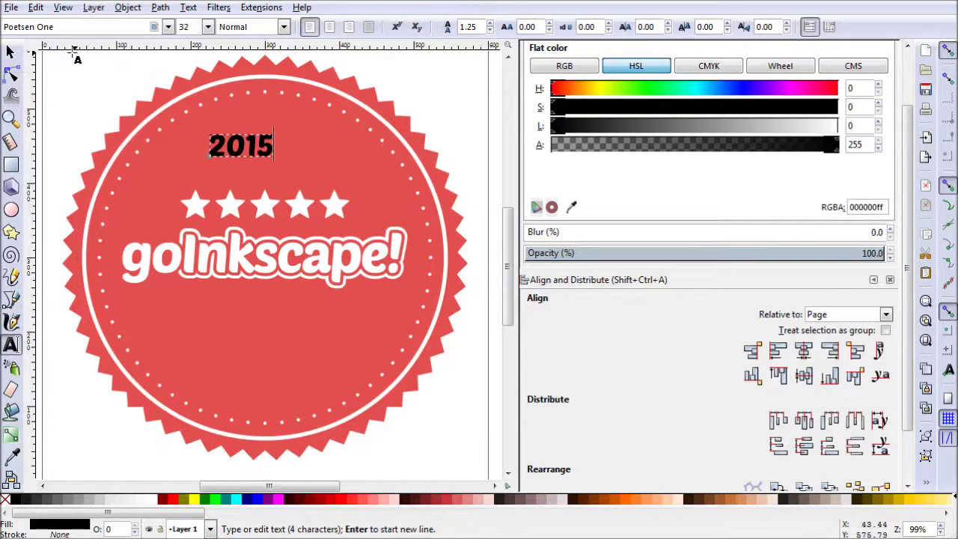
- Enlarge '2015' and make it white using a star's colour
{"action": "left_click", "coordinate": [10, 51]}
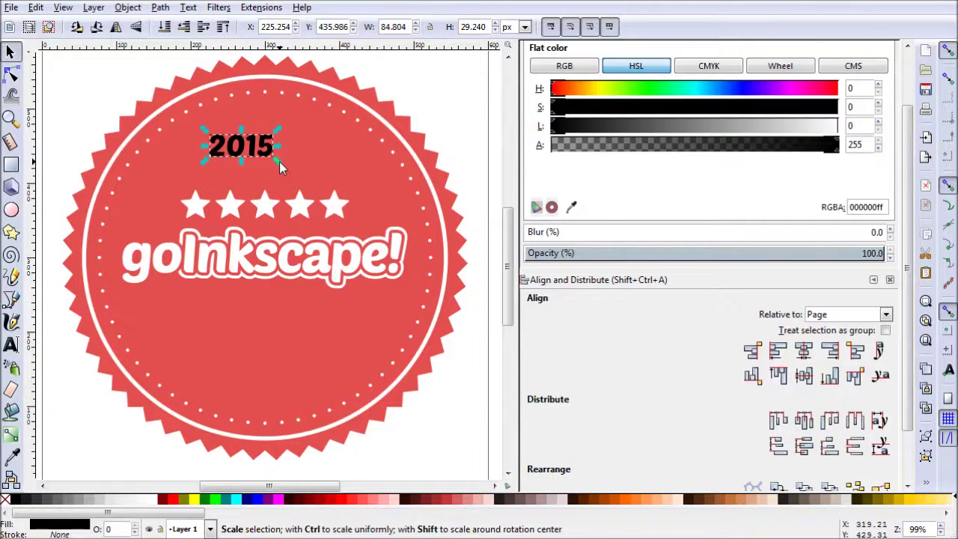
{"action": "left_click_drag", "start_coordinate": [279, 162], "coordinate": [314, 180]}
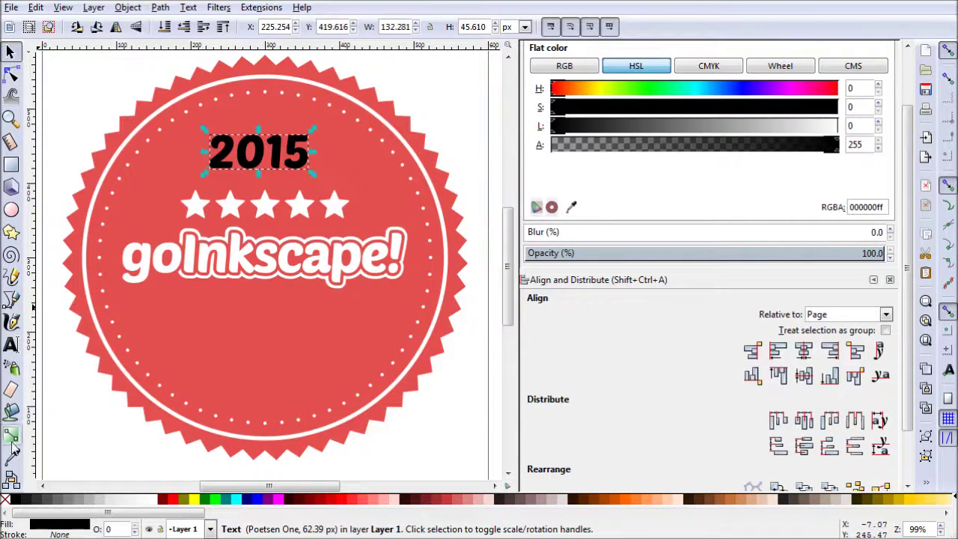
{"action": "left_click", "coordinate": [12, 455]}
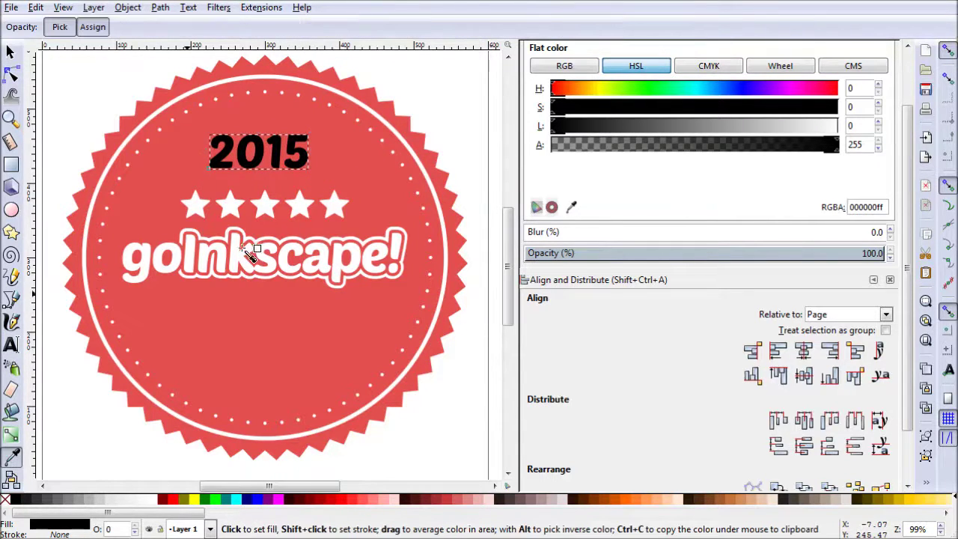
{"action": "left_click", "coordinate": [268, 208]}
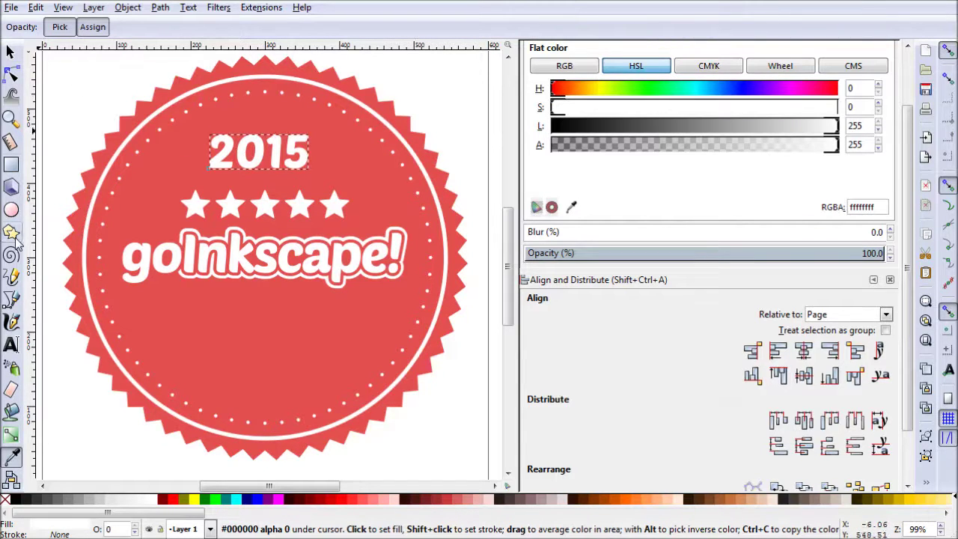
- Tighten the letter spacing of '2015', enlarge it to about 146 × 54 px, and centre it horizontally
{"action": "left_click", "coordinate": [12, 344]}
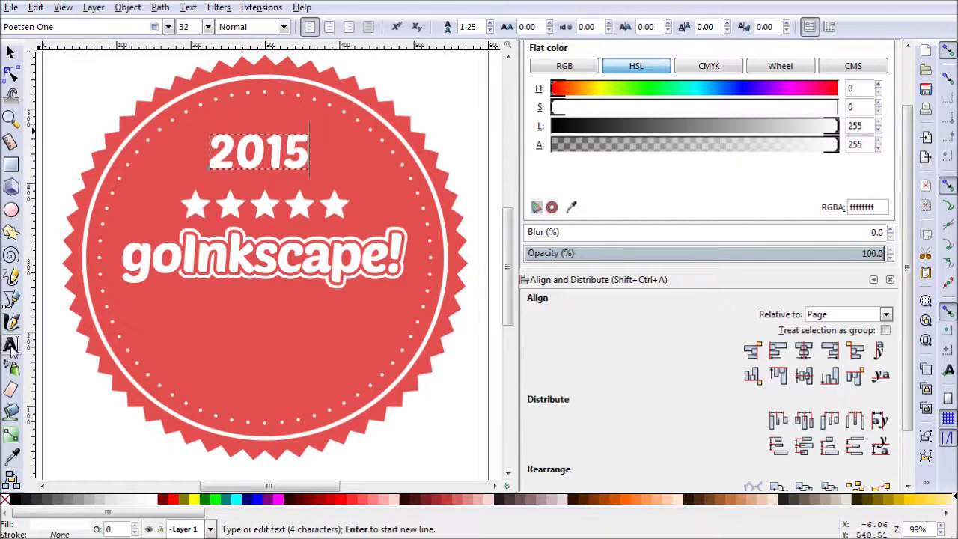
{"action": "left_click", "coordinate": [551, 33]}
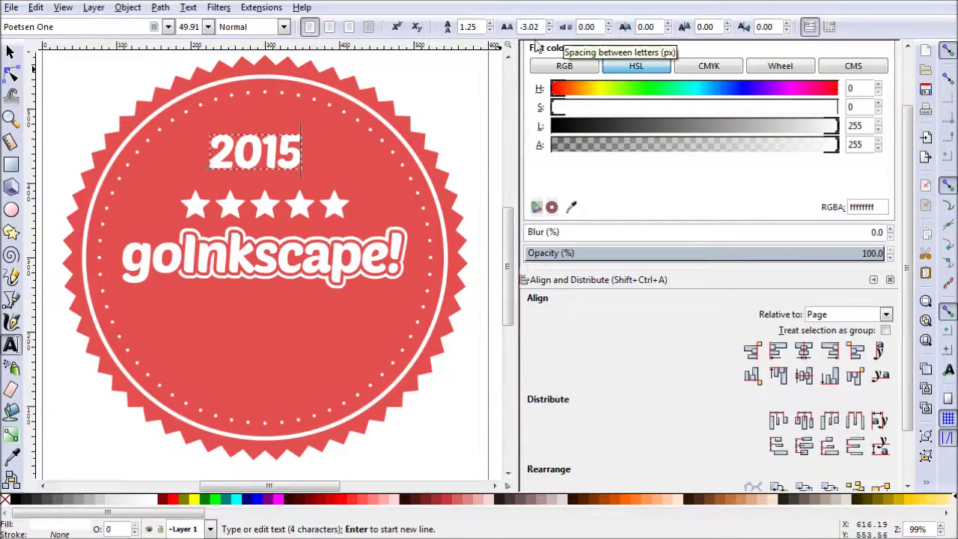
{"action": "left_click", "coordinate": [11, 51]}
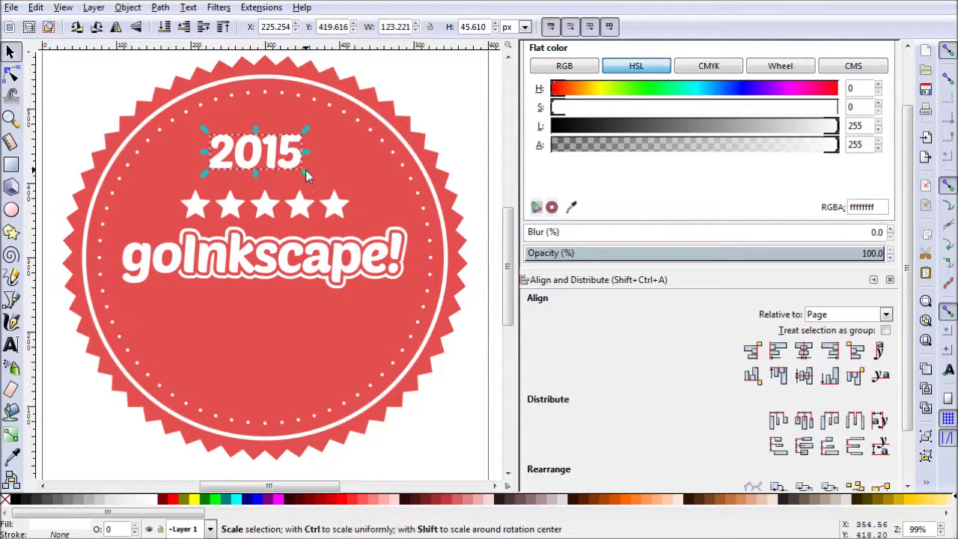
{"action": "left_click_drag", "start_coordinate": [305, 170], "coordinate": [325, 182]}
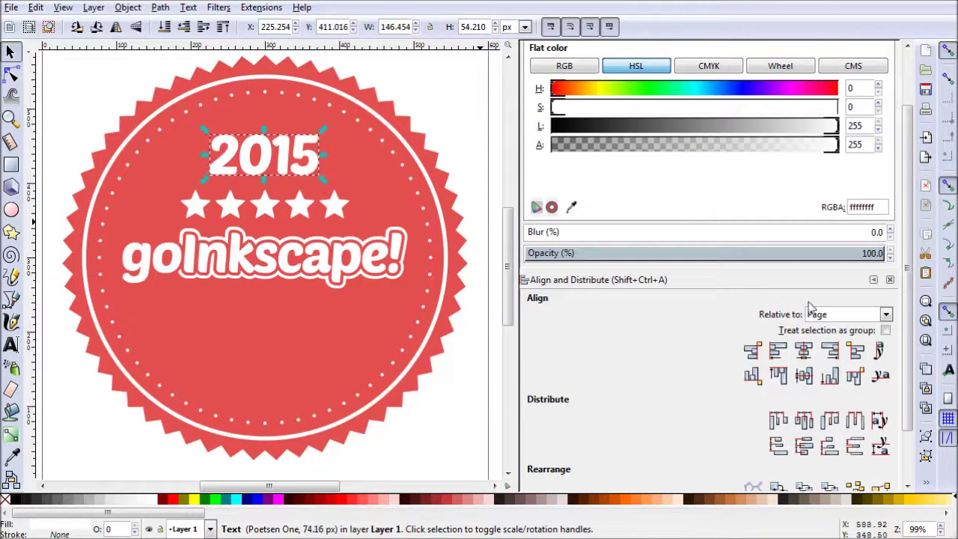
{"action": "left_click", "coordinate": [803, 351]}
{"action": "left_click", "coordinate": [437, 441]}
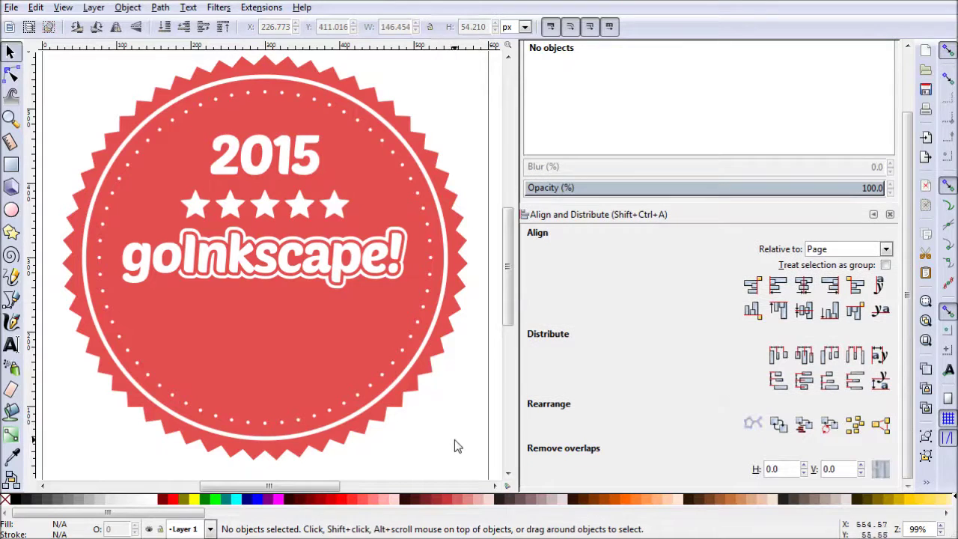
- Reposition and slightly shrink the white ring circle on the badge
{"action": "left_click_drag", "start_coordinate": [445, 444], "coordinate": [442, 426]}
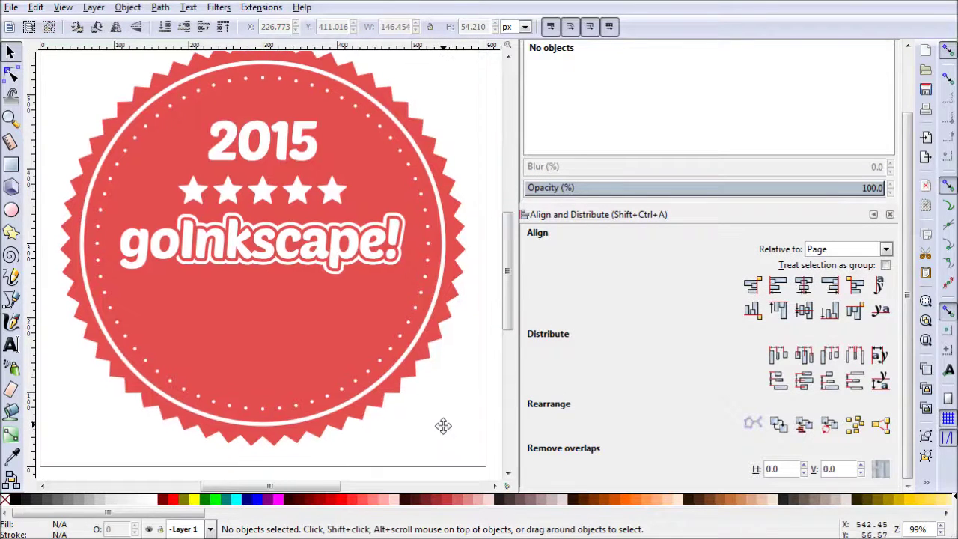
{"action": "left_click", "coordinate": [168, 93]}
{"action": "left_click_drag", "start_coordinate": [180, 122], "coordinate": [374, 243]}
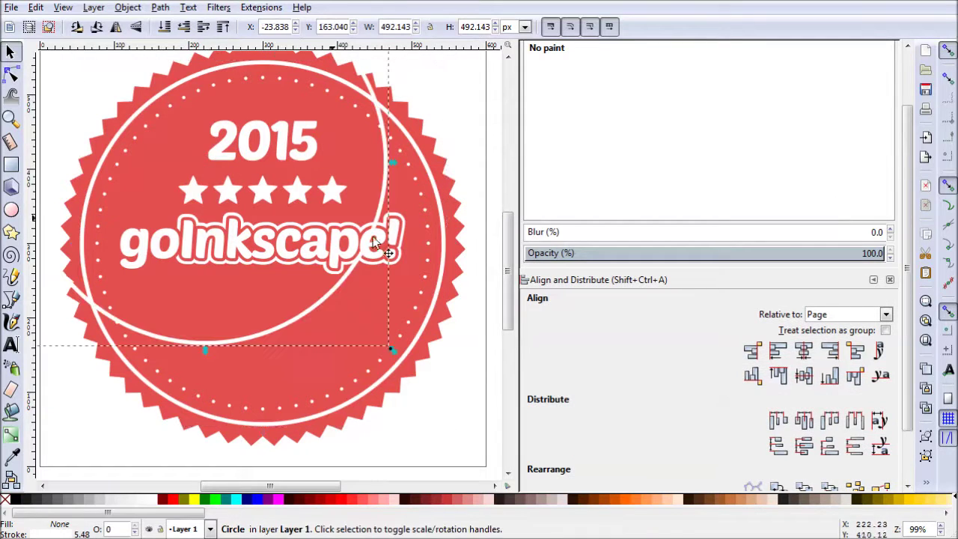
{"action": "left_click_drag", "start_coordinate": [384, 347], "coordinate": [347, 312]}
{"action": "left_click_drag", "start_coordinate": [279, 274], "coordinate": [355, 344]}
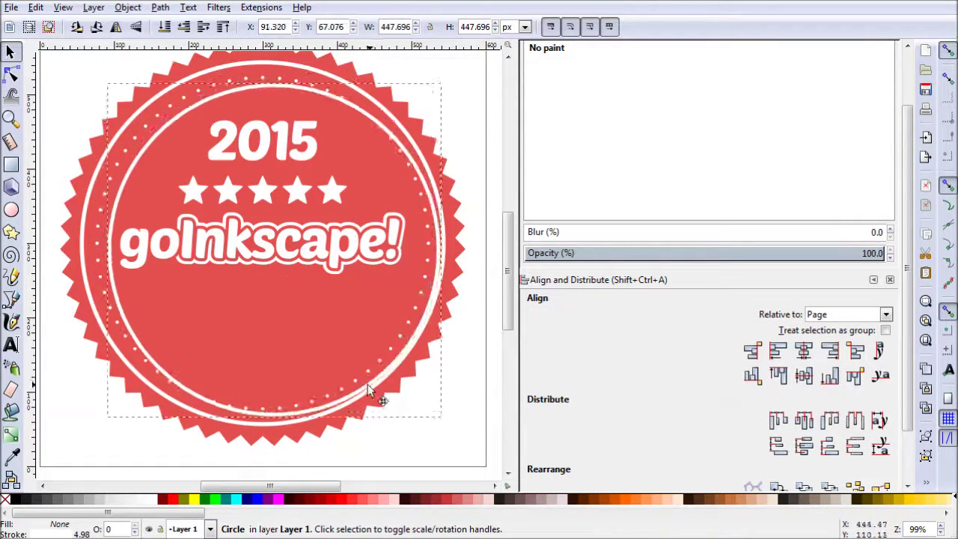
{"action": "left_click_drag", "start_coordinate": [368, 389], "coordinate": [361, 386]}
{"action": "left_click_drag", "start_coordinate": [437, 422], "coordinate": [427, 416]}
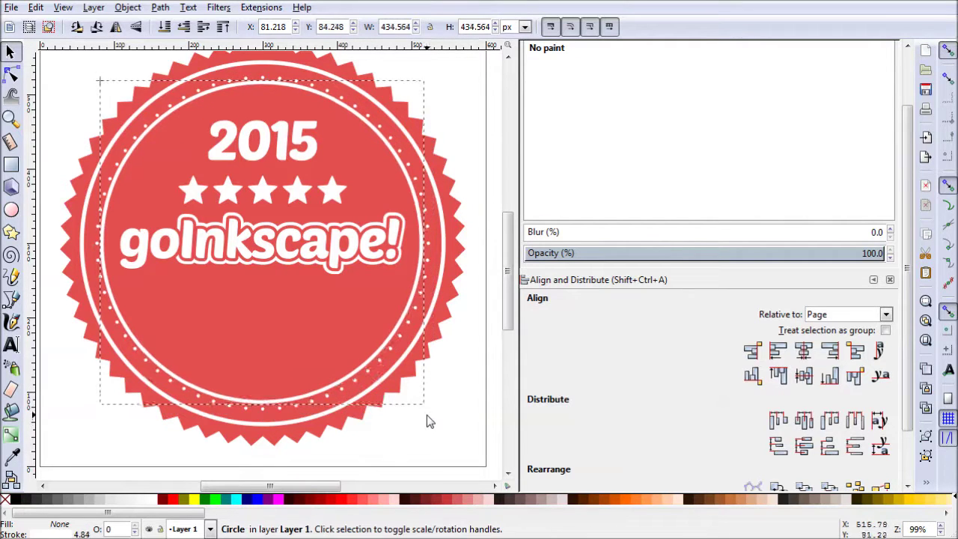
{"action": "scroll", "coordinate": [906, 247], "scroll_direction": "up", "scroll_amount": 2}
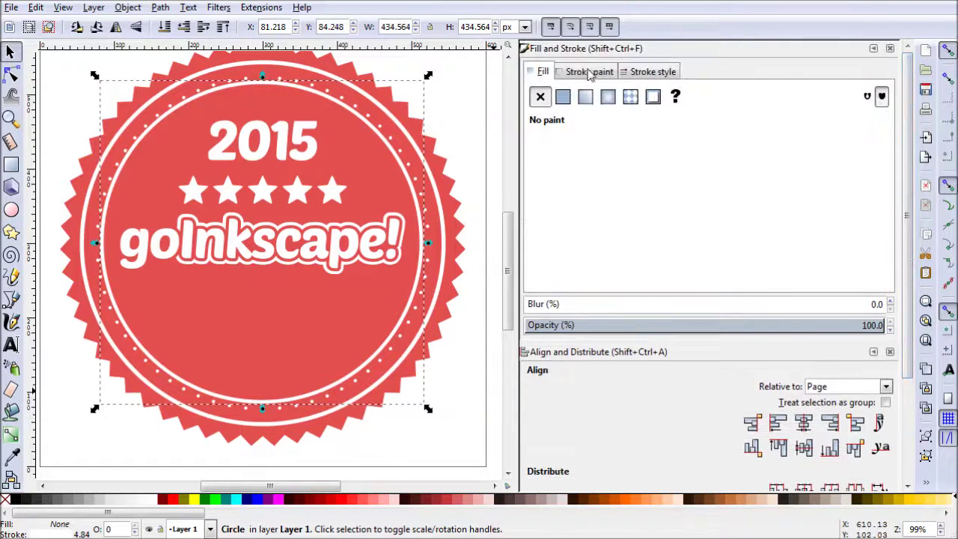
- Set the white ring's stroke width to 10 px, then 12 px
{"action": "left_click", "coordinate": [589, 72]}
{"action": "left_click", "coordinate": [635, 72]}
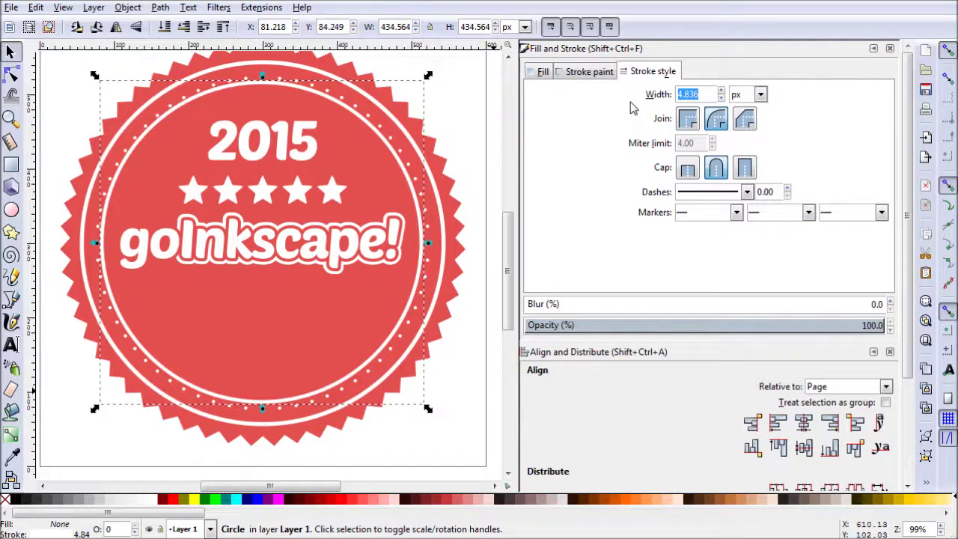
{"action": "type", "text": "10"}
{"action": "key", "text": "Return"}
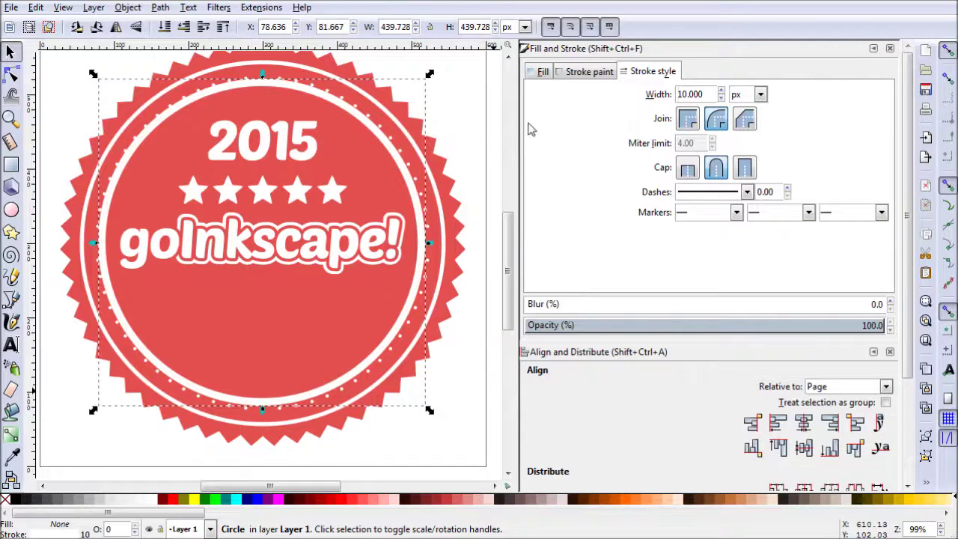
{"action": "left_click_drag", "start_coordinate": [429, 73], "coordinate": [421, 82]}
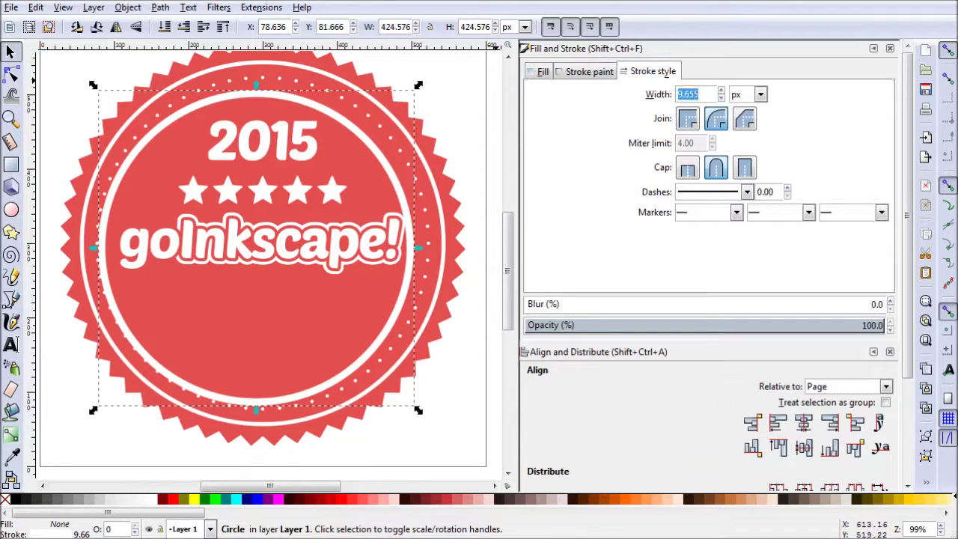
{"action": "type", "text": "12"}
{"action": "key", "text": "Return"}
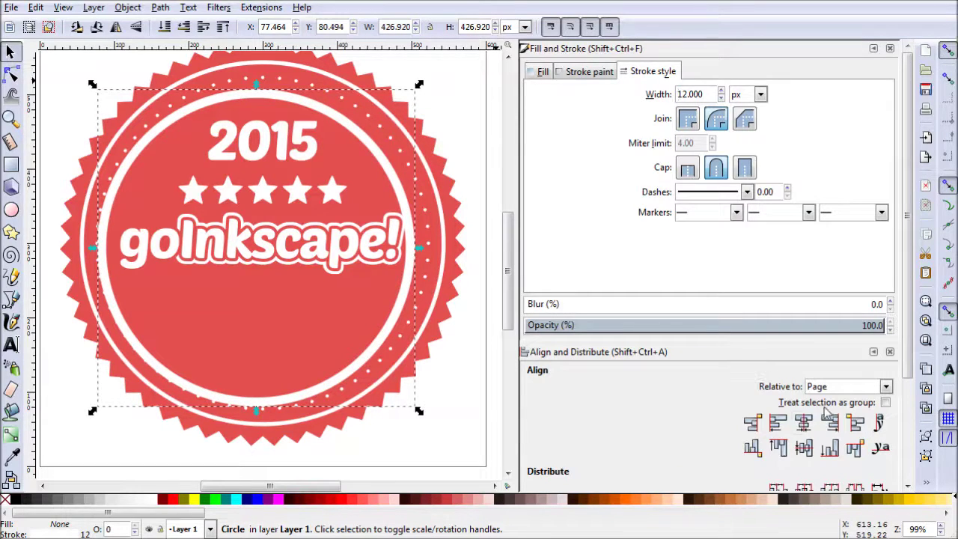
- Centre the ring on the page and shrink it to about 97%
{"action": "left_click", "coordinate": [803, 423]}
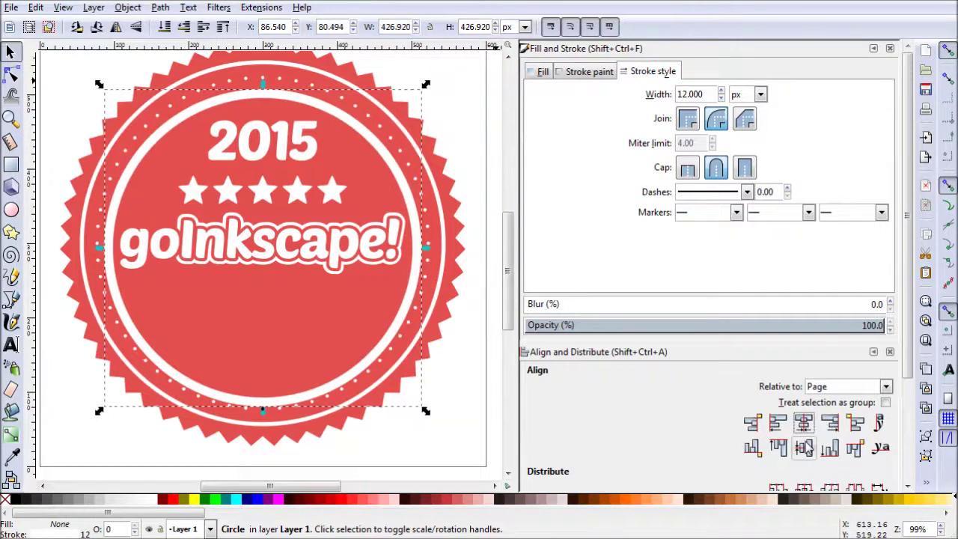
{"action": "left_click", "coordinate": [803, 447]}
{"action": "left_click", "coordinate": [459, 455]}
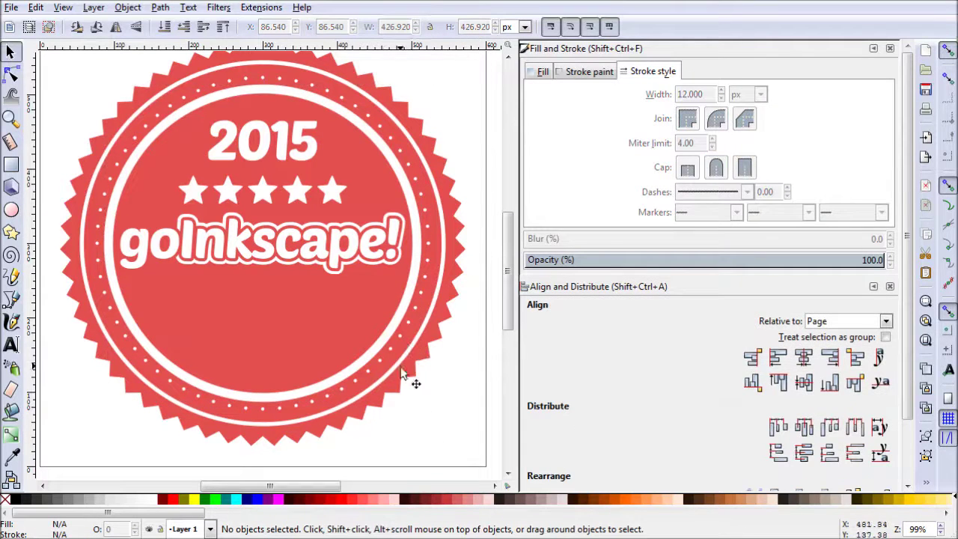
{"action": "left_click", "coordinate": [382, 336]}
{"action": "left_click_drag", "start_coordinate": [427, 408], "coordinate": [422, 404]}
{"action": "left_click", "coordinate": [422, 404]}
- Shrink the goInkscape! group about its centre to roughly 346 × 75 px
{"action": "left_click", "coordinate": [383, 238]}
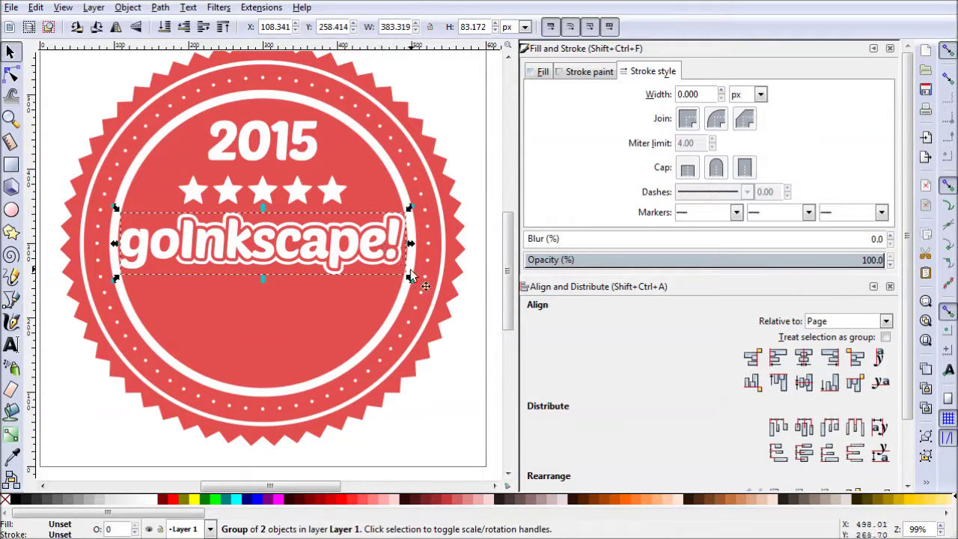
{"action": "mouse_move", "coordinate": [410, 281]}
{"action": "left_mouse_down"}
{"action": "mouse_move", "coordinate": [385, 274]}
{"action": "mouse_move", "coordinate": [408, 278]}
{"action": "left_mouse_up"}
{"action": "left_click", "coordinate": [456, 413]}
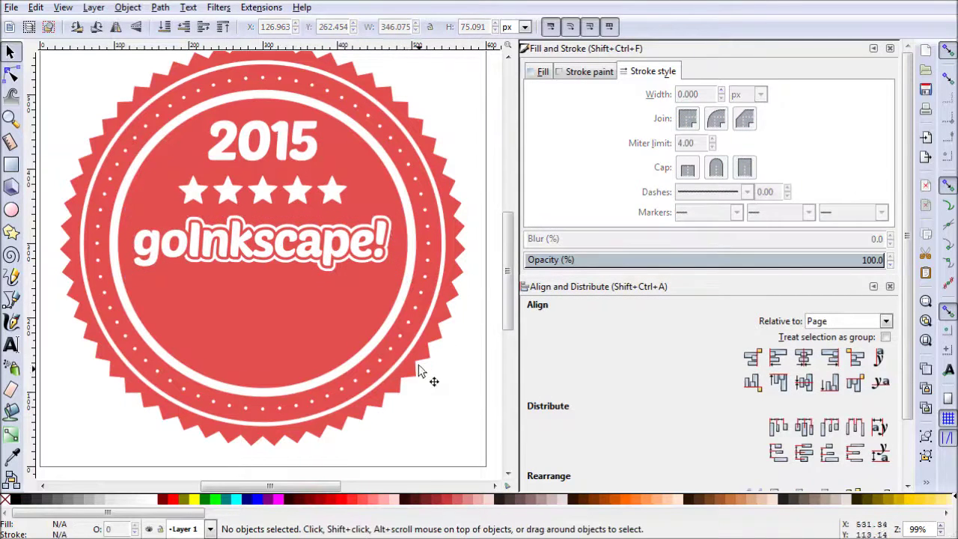
{"action": "left_click", "coordinate": [396, 320]}
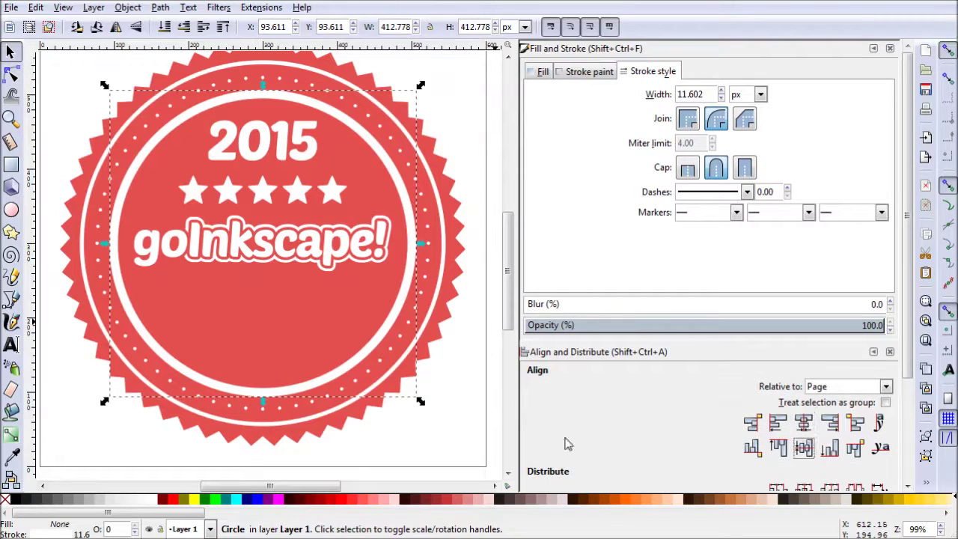
{"action": "left_click", "coordinate": [444, 431]}
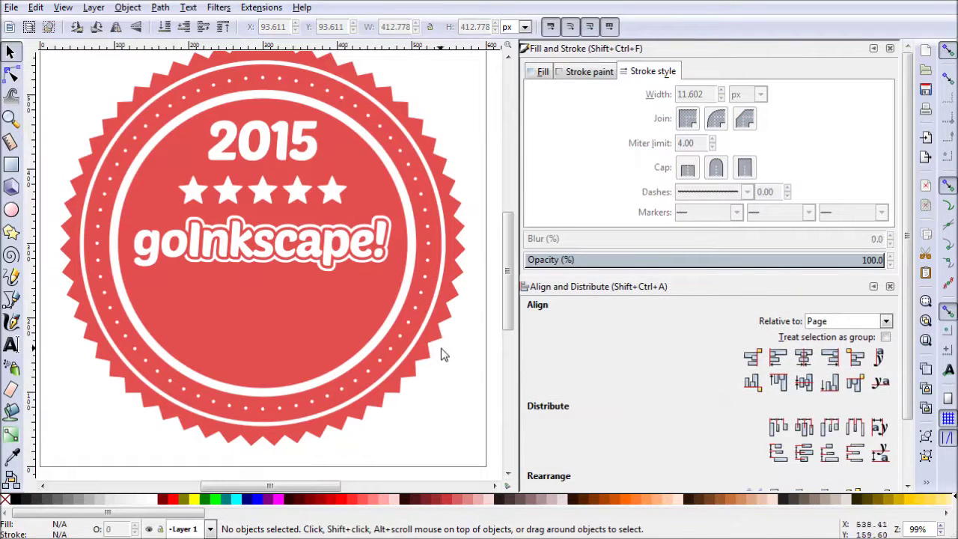
- Open inkscape.file.svg from the share\icons folder in Inkscape
{"action": "mouse_move", "coordinate": [470, 371]}
{"action": "left_mouse_down"}
{"action": "mouse_move", "coordinate": [487, 355]}
{"action": "mouse_move", "coordinate": [494, 367]}
{"action": "mouse_move", "coordinate": [485, 370]}
{"action": "left_mouse_up"}
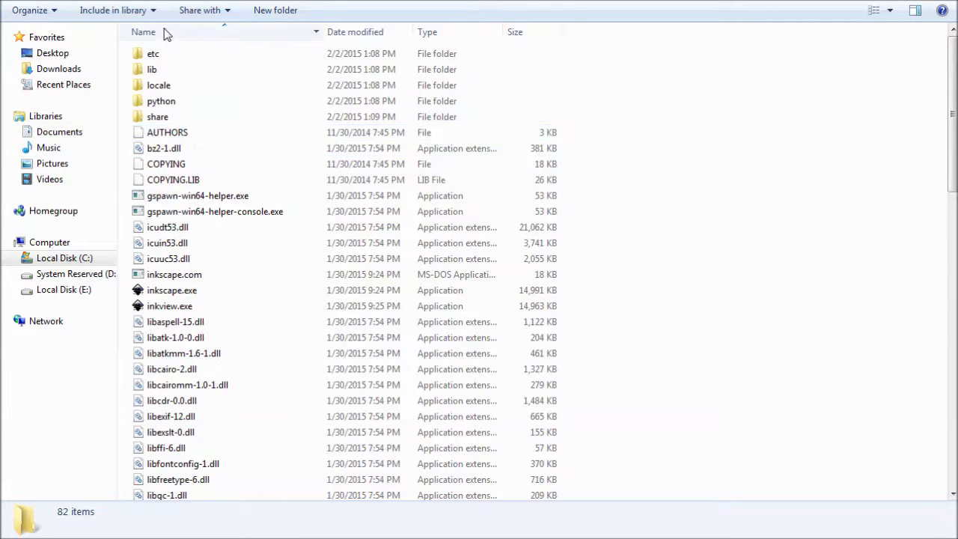
{"action": "double_click", "coordinate": [166, 120]}
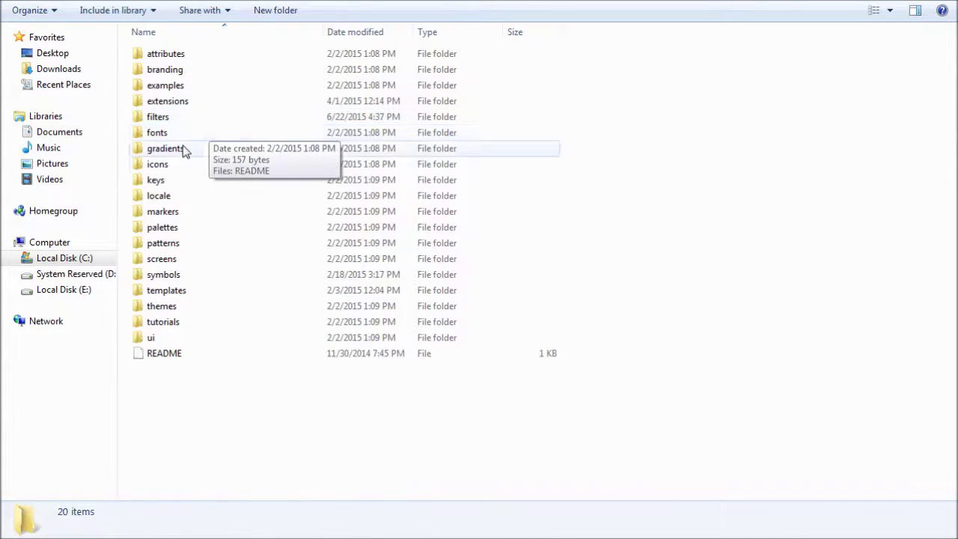
{"action": "double_click", "coordinate": [159, 164]}
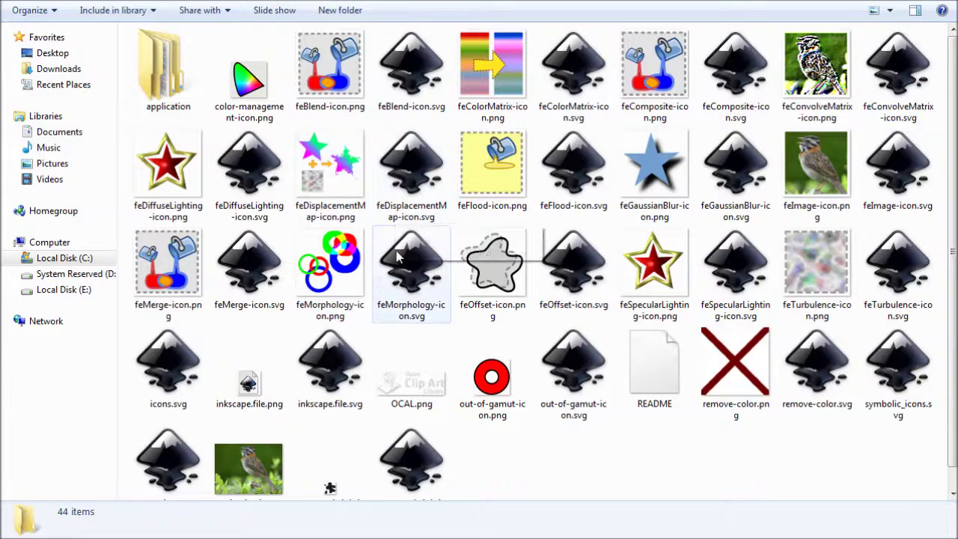
{"action": "left_click", "coordinate": [334, 376]}
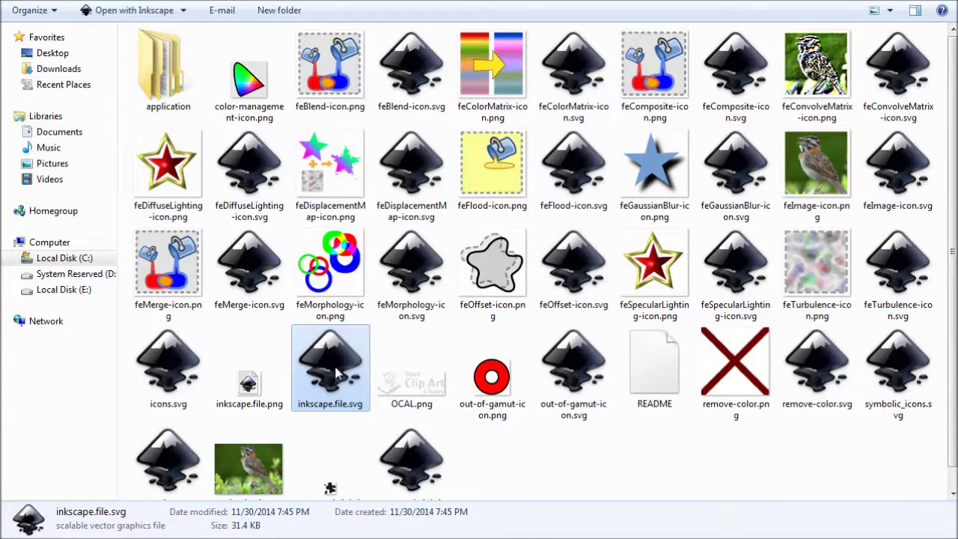
{"action": "double_click", "coordinate": [335, 369]}
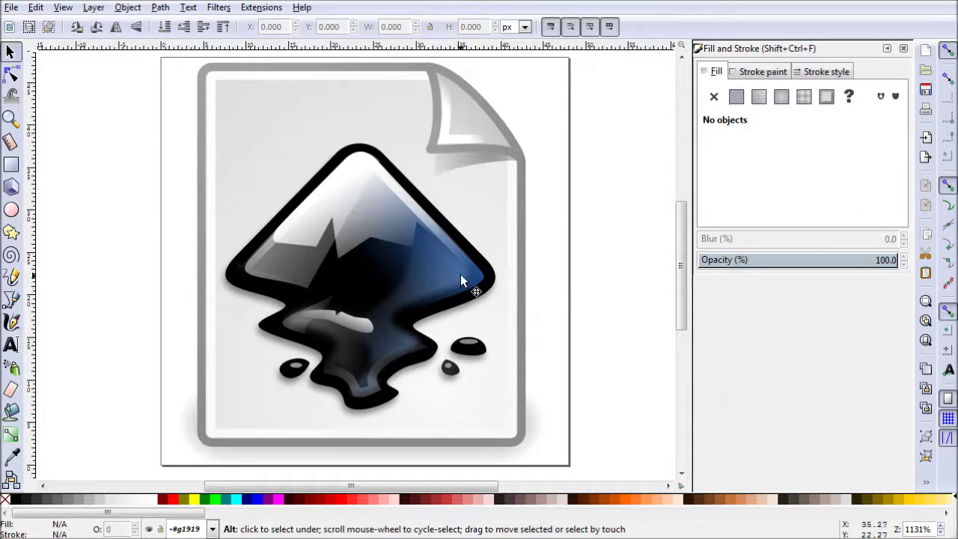
- Select all 11 objects inside the logo group and look through the object commands
{"action": "left_click", "coordinate": [388, 258]}
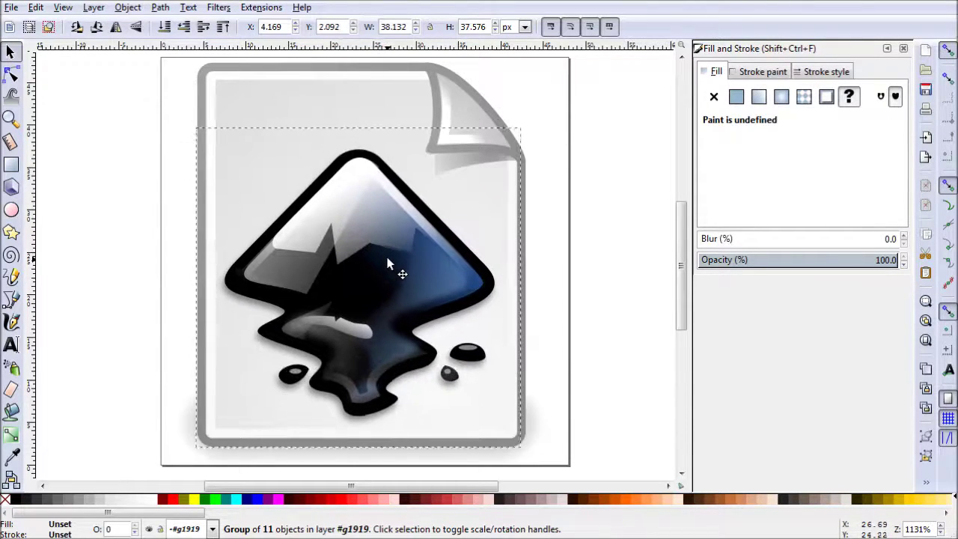
{"action": "key", "text": "ctrl"}
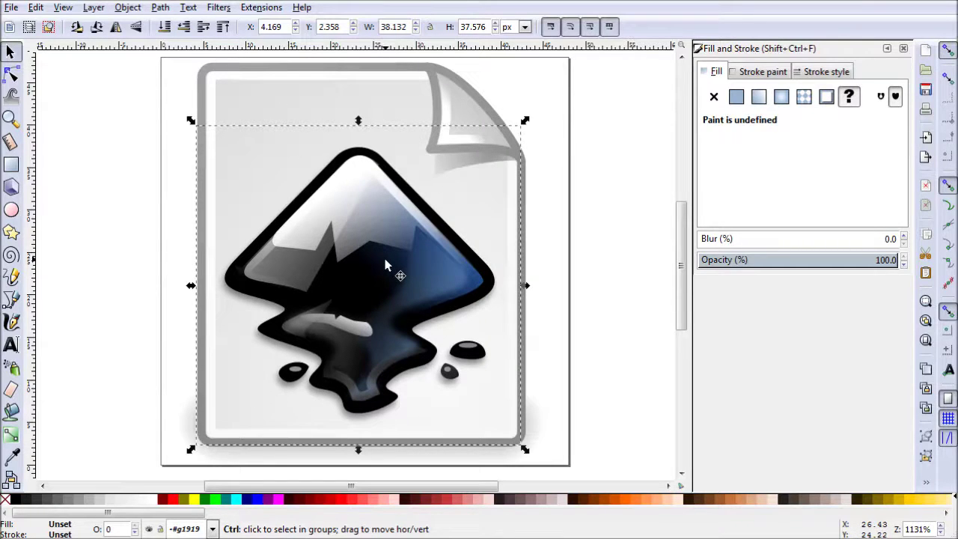
{"action": "key", "text": "shift"}
{"action": "key", "text": "ctrl+a"}
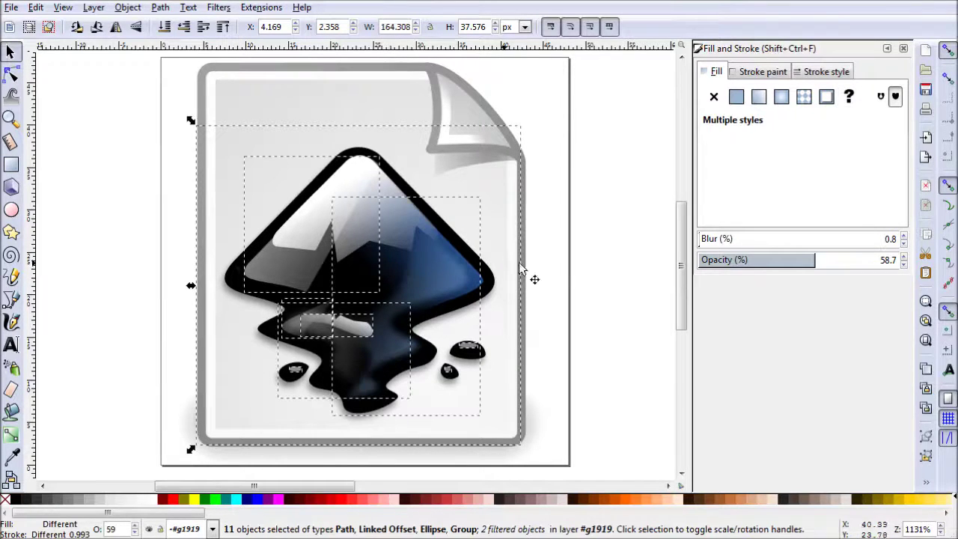
{"action": "key", "text": "Escape"}
{"action": "left_click", "coordinate": [120, 8]}
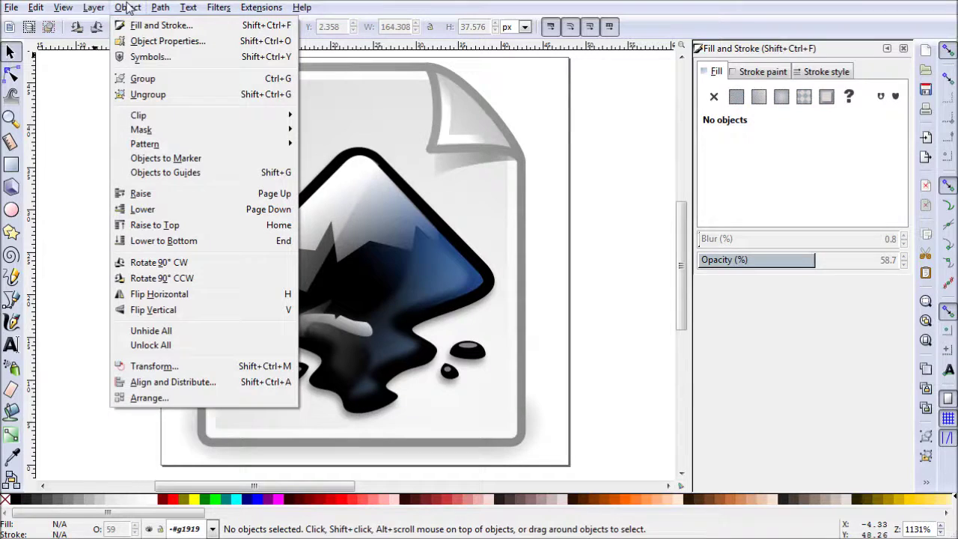
{"action": "left_click", "coordinate": [632, 298]}
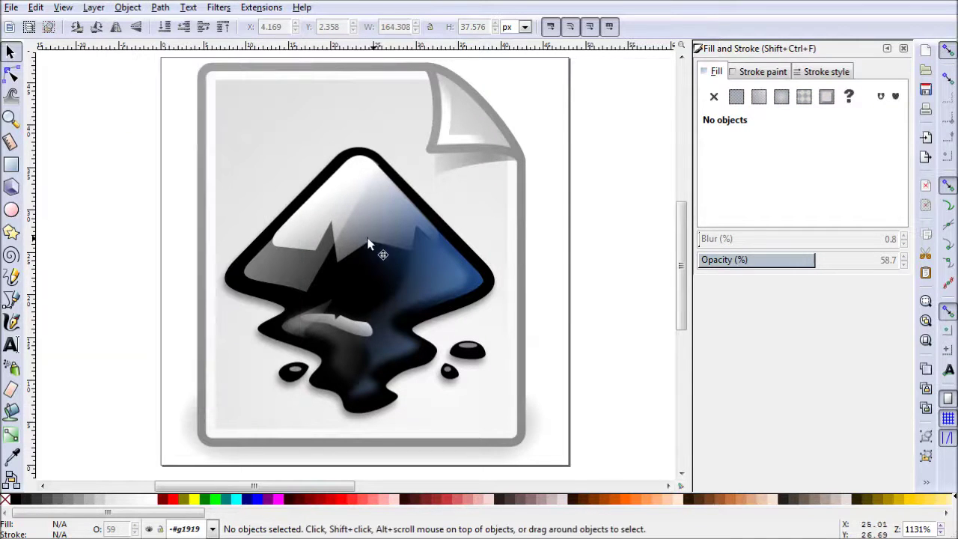
- Test-move a gradient path and the logo group, undoing both moves
{"action": "left_click", "coordinate": [280, 221]}
{"action": "left_click", "coordinate": [279, 221]}
{"action": "key", "text": "Escape"}
{"action": "left_click_drag", "start_coordinate": [485, 292], "coordinate": [560, 310]}
{"action": "key", "text": "ctrl+z"}
{"action": "left_click_drag", "start_coordinate": [428, 272], "coordinate": [420, 284]}
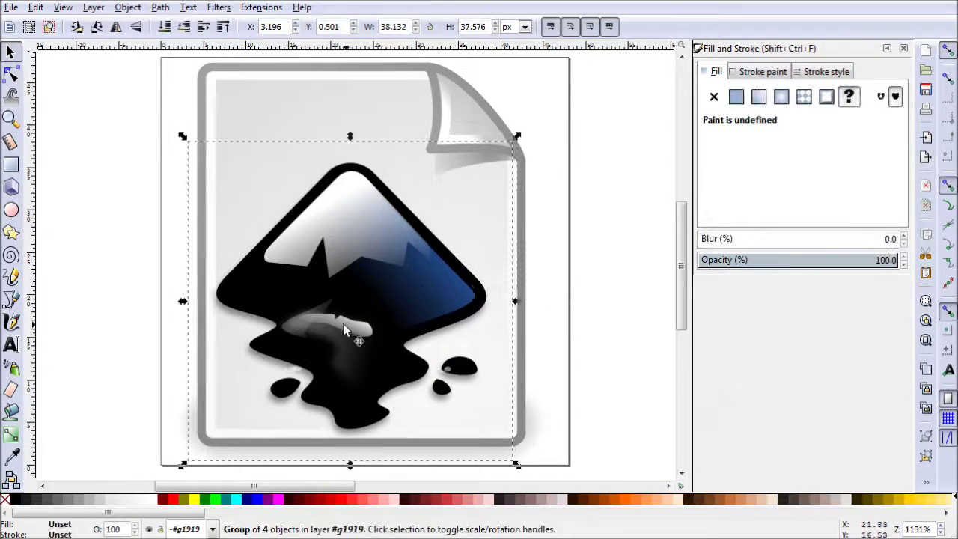
{"action": "key", "text": "ctrl+z"}
- Inspect the highlight path, a lower blob path and other objects inside the logo group
{"action": "left_click", "coordinate": [292, 305]}
{"action": "key", "text": "Escape"}
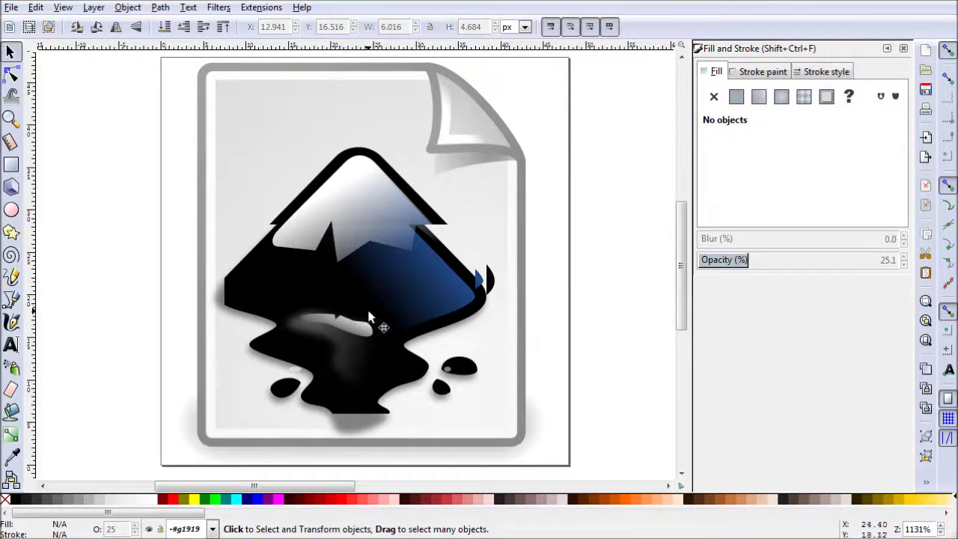
{"action": "scroll", "coordinate": [396, 294], "scroll_direction": "down", "scroll_amount": 2}
{"action": "left_click", "coordinate": [290, 320]}
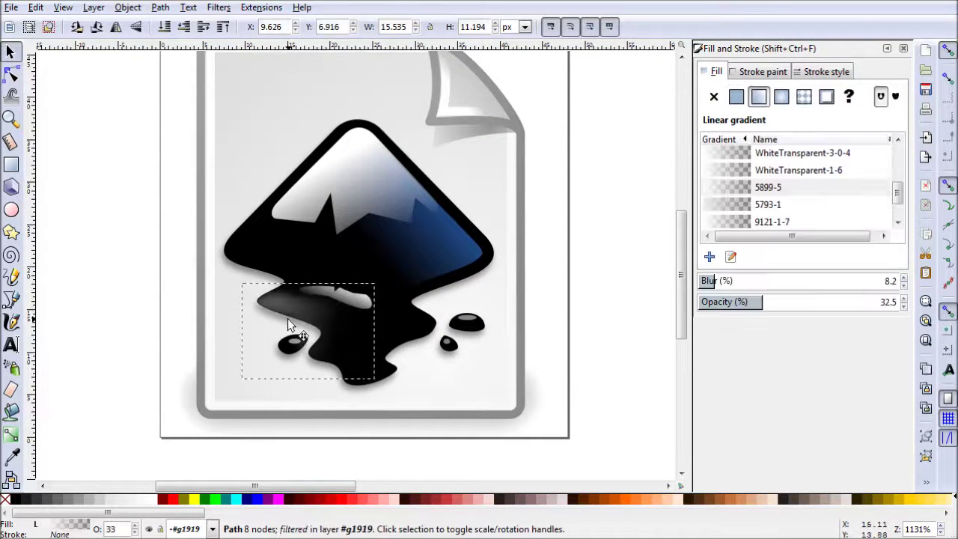
{"action": "key", "text": "Escape"}
{"action": "key", "text": "Tab"}
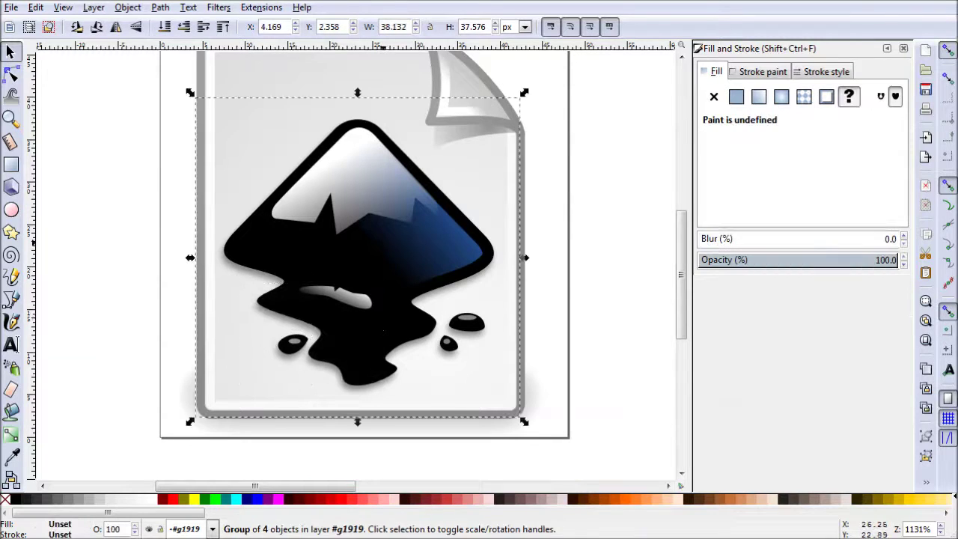
{"action": "left_click", "coordinate": [391, 255], "text": "ctrl+shift"}
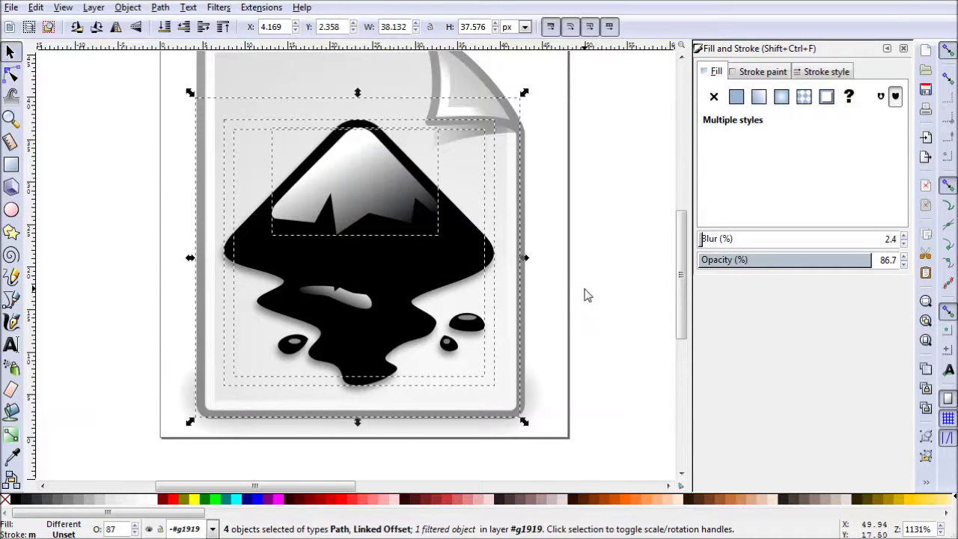
{"action": "key", "text": "Escape"}
- Give the mountain highlight path a flat white fill instead of the blue gradient
{"action": "left_click", "coordinate": [331, 197]}
{"action": "left_click", "coordinate": [432, 294]}
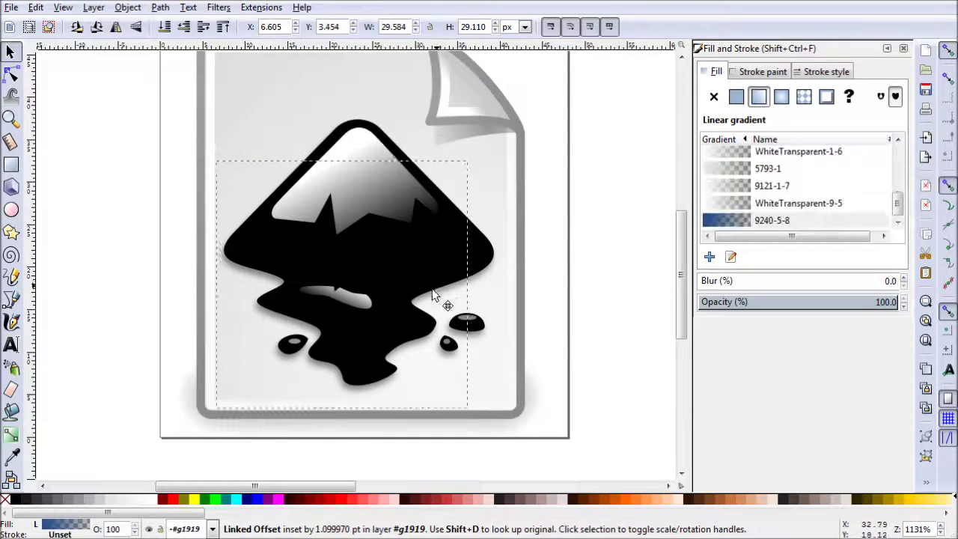
{"action": "key", "text": "shift+d"}
{"action": "key", "text": "Escape"}
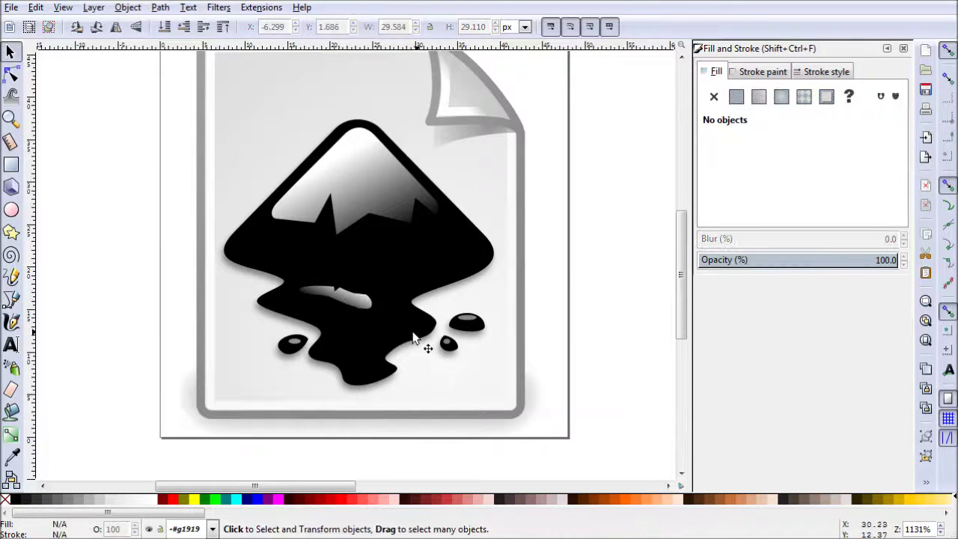
{"action": "left_click", "coordinate": [361, 224]}
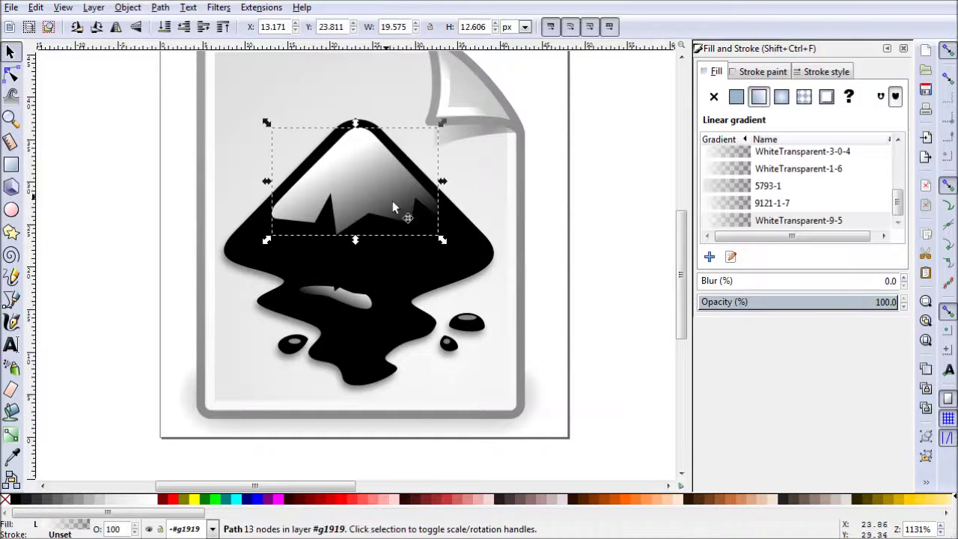
{"action": "left_click", "coordinate": [737, 95]}
- Give the ink-drop highlight a flat pure white fill
{"action": "left_click_drag", "start_coordinate": [791, 218], "coordinate": [774, 253]}
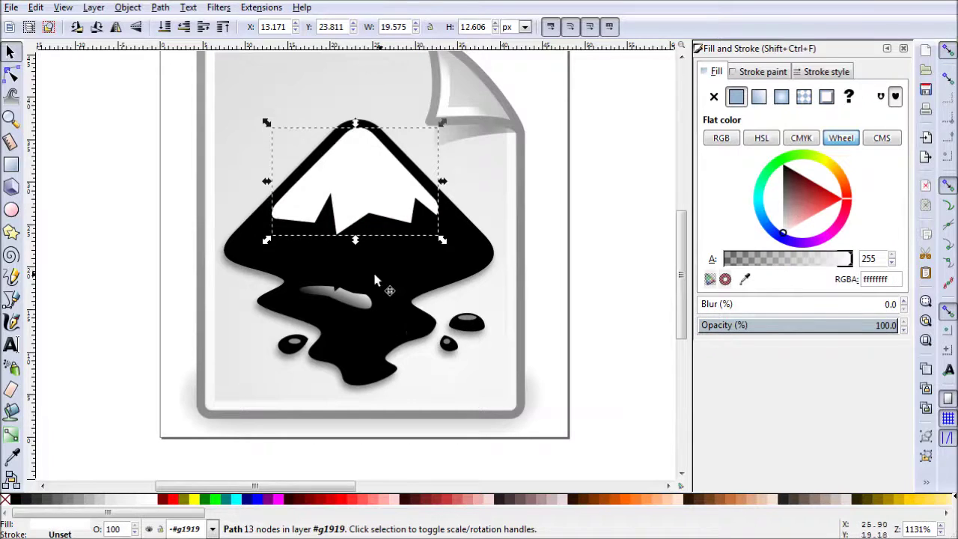
{"action": "left_click", "coordinate": [336, 298]}
{"action": "left_click", "coordinate": [737, 95]}
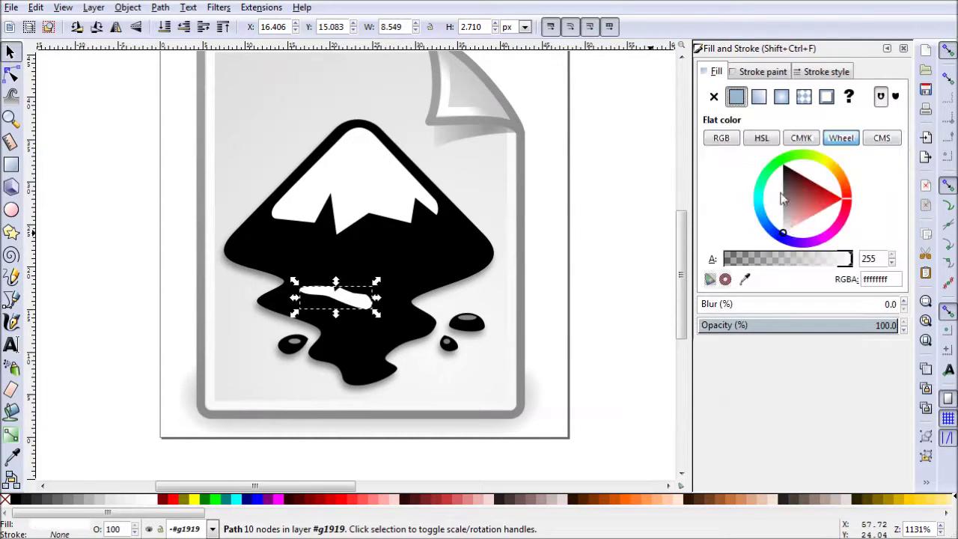
{"action": "left_click_drag", "start_coordinate": [782, 199], "coordinate": [772, 262]}
- Set the three small ink drops to 100% opacity
{"action": "left_click", "coordinate": [469, 318]}
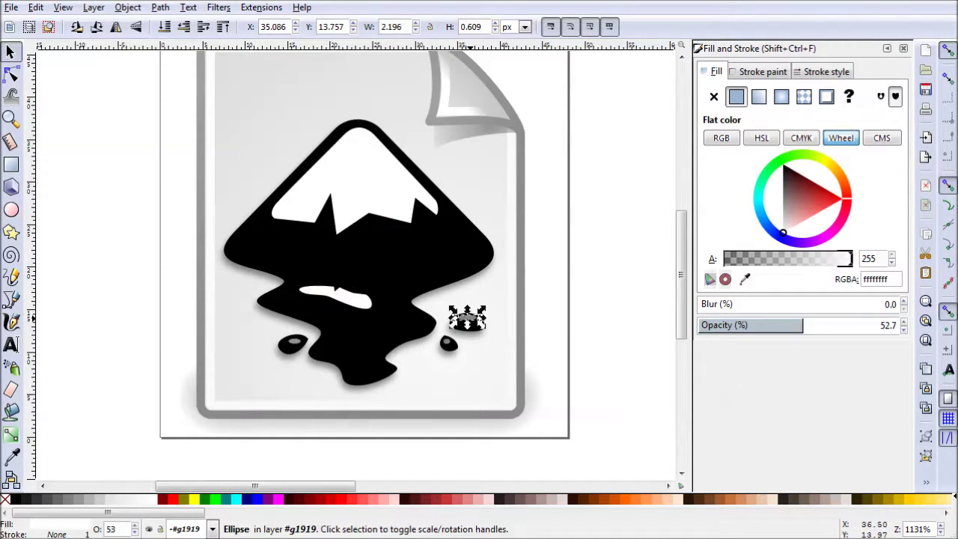
{"action": "left_click", "coordinate": [449, 344], "text": "shift"}
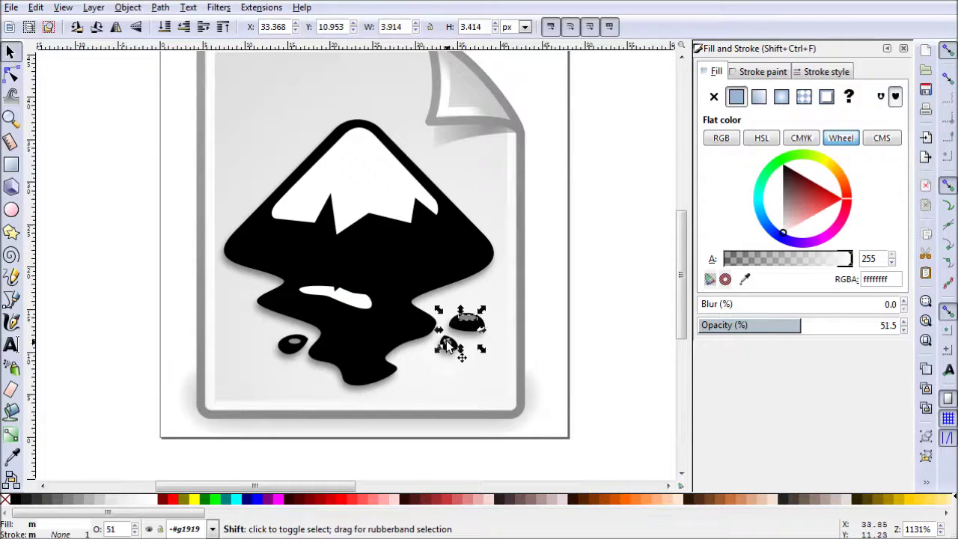
{"action": "left_click", "coordinate": [303, 347], "text": "shift"}
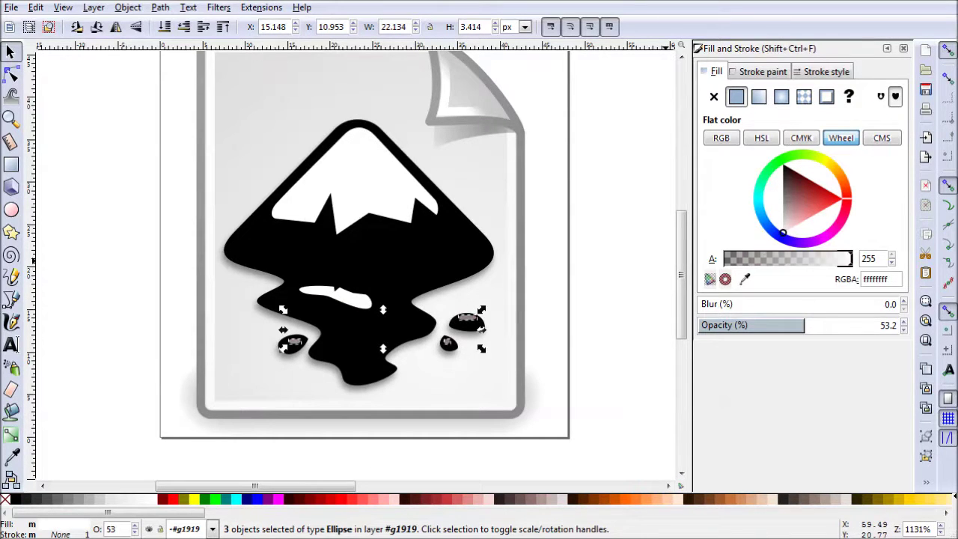
{"action": "left_click_drag", "start_coordinate": [804, 329], "coordinate": [946, 332]}
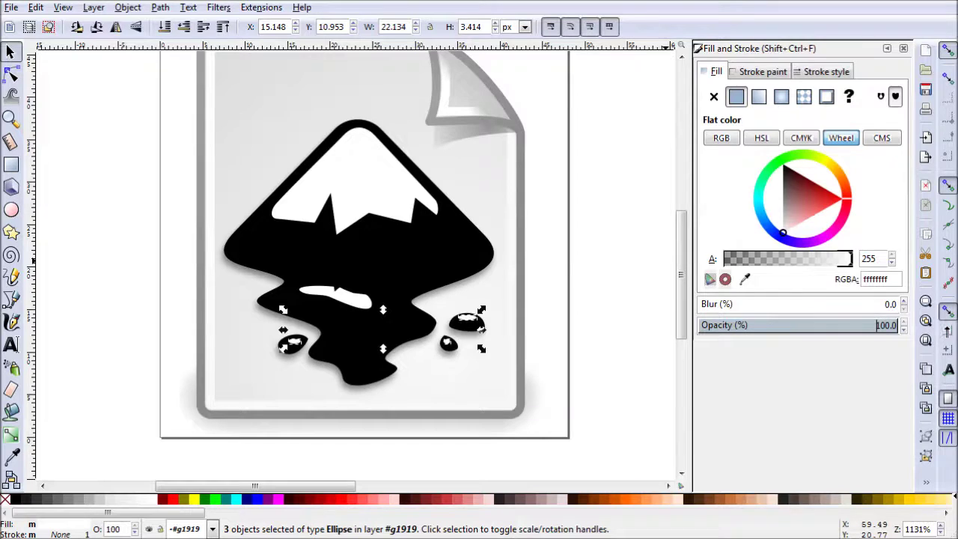
- Select all six logo shapes and copy them
{"action": "left_click", "coordinate": [604, 362]}
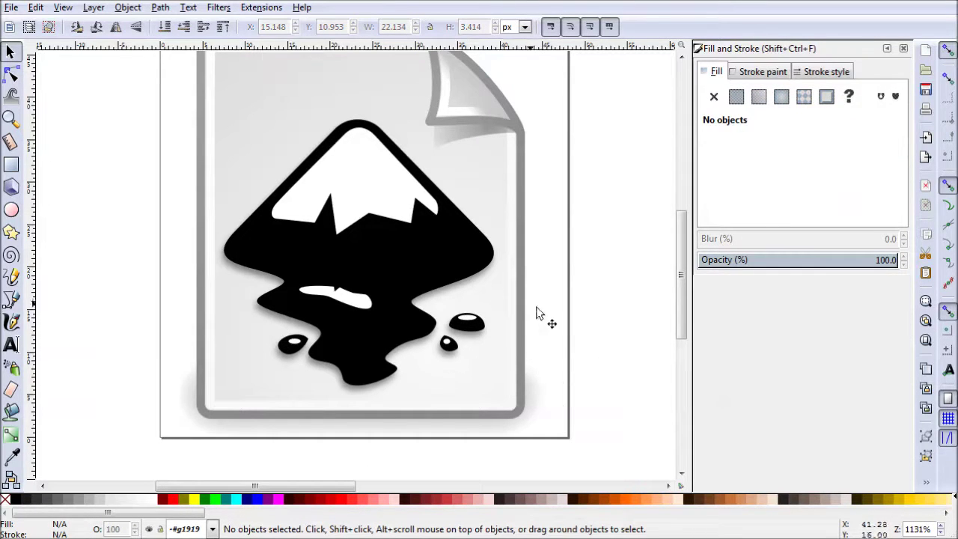
{"action": "left_click_drag", "start_coordinate": [466, 284], "coordinate": [551, 315]}
{"action": "key", "text": "ctrl+z"}
{"action": "mouse_move", "coordinate": [604, 424]}
{"action": "left_mouse_down"}
{"action": "mouse_move", "coordinate": [545, 406]}
{"action": "mouse_move", "coordinate": [229, 139]}
{"action": "mouse_move", "coordinate": [204, 103]}
{"action": "left_mouse_up"}
{"action": "key", "text": "ctrl"}
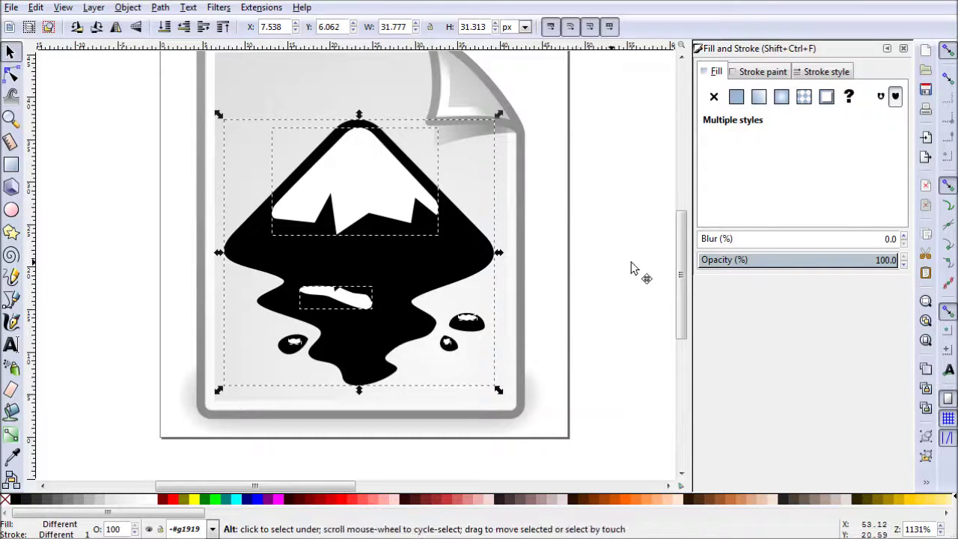
{"action": "key", "text": "alt+Tab"}
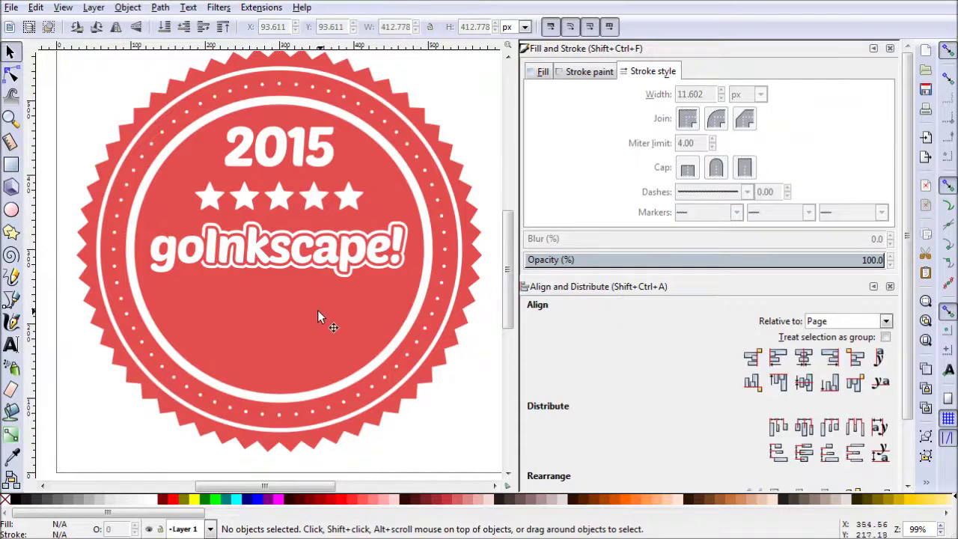
- Paste the logo onto the red badge, scale it to about 146.7 × 144.6 px, and place it below goInkscape!
{"action": "key", "text": "ctrl+v"}
{"action": "left_click_drag", "start_coordinate": [289, 322], "coordinate": [416, 419]}
{"action": "left_click_drag", "start_coordinate": [319, 335], "coordinate": [287, 344]}
{"action": "left_click_drag", "start_coordinate": [344, 404], "coordinate": [335, 395]}
{"action": "left_click_drag", "start_coordinate": [287, 347], "coordinate": [291, 345]}
{"action": "left_click_drag", "start_coordinate": [440, 426], "coordinate": [433, 371]}
{"action": "left_click", "coordinate": [460, 401]}
{"action": "scroll", "coordinate": [424, 368], "scroll_direction": "up", "scroll_amount": 1}
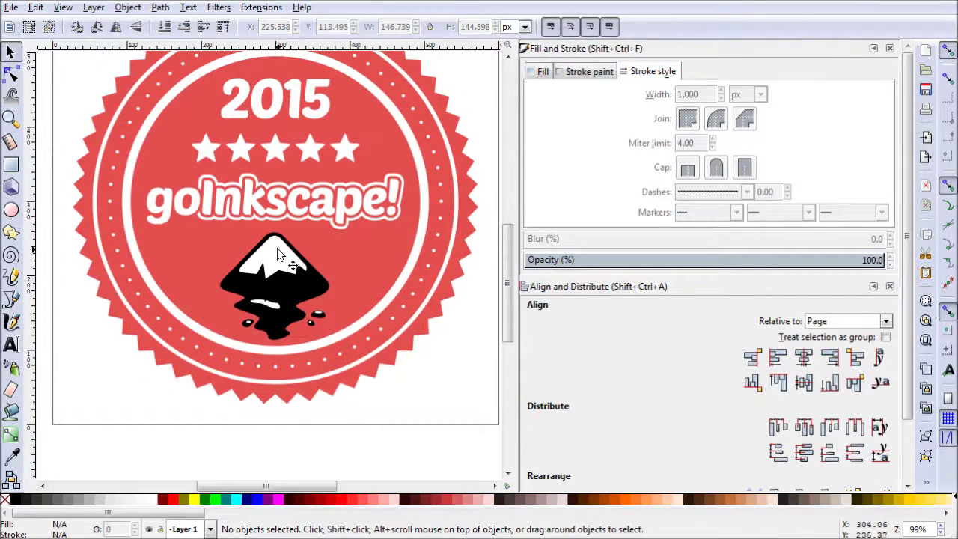
- Fill the white snow cap, highlight and ink drops with the badge red e44f4f
{"action": "left_click", "coordinate": [308, 288]}
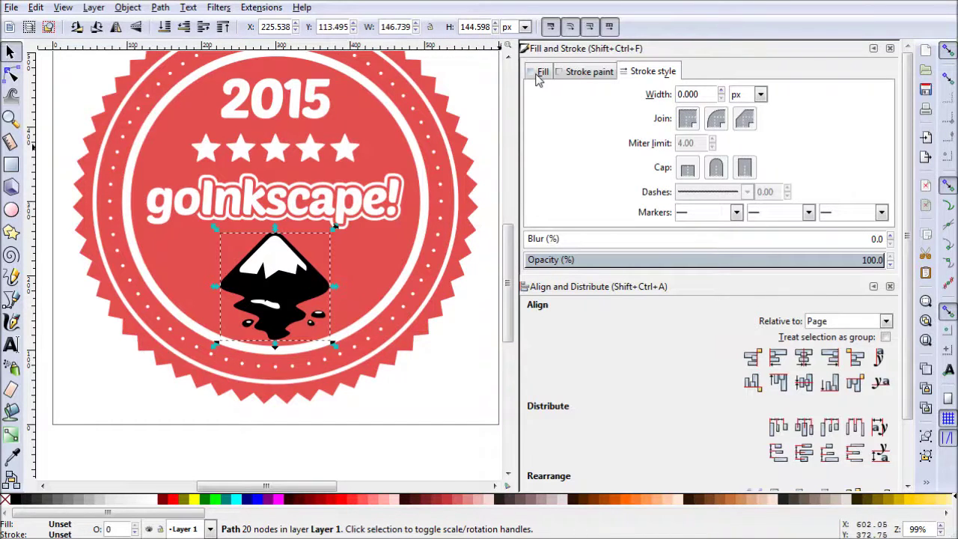
{"action": "scroll", "coordinate": [281, 316], "scroll_direction": "up", "scroll_amount": 1}
{"action": "left_click", "coordinate": [280, 241]}
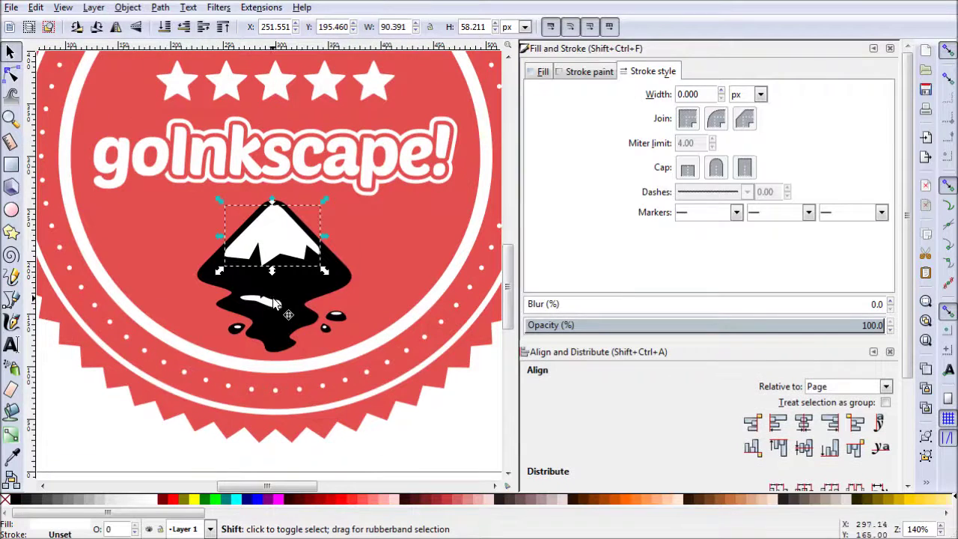
{"action": "left_click", "coordinate": [274, 305], "text": "shift"}
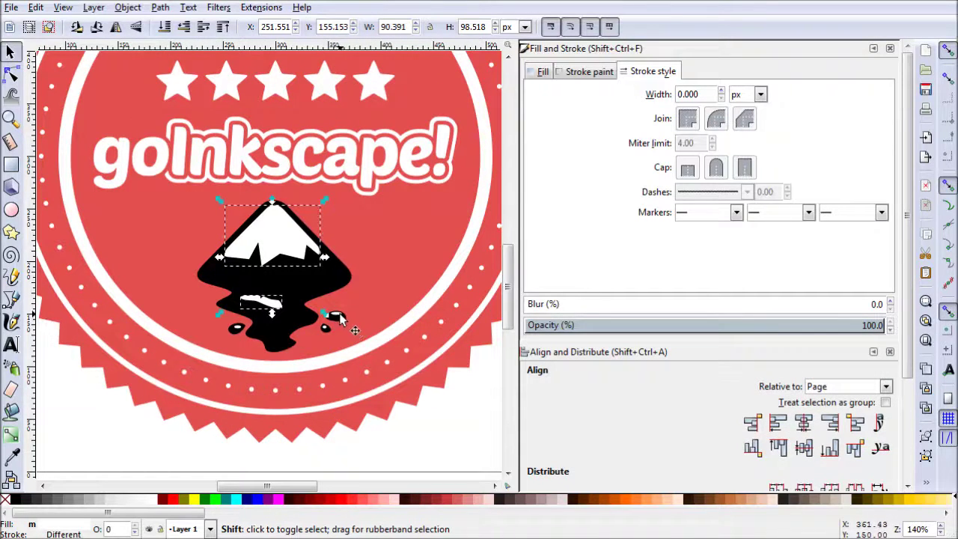
{"action": "left_click", "coordinate": [336, 317], "text": "shift"}
{"action": "left_click", "coordinate": [326, 329], "text": "shift"}
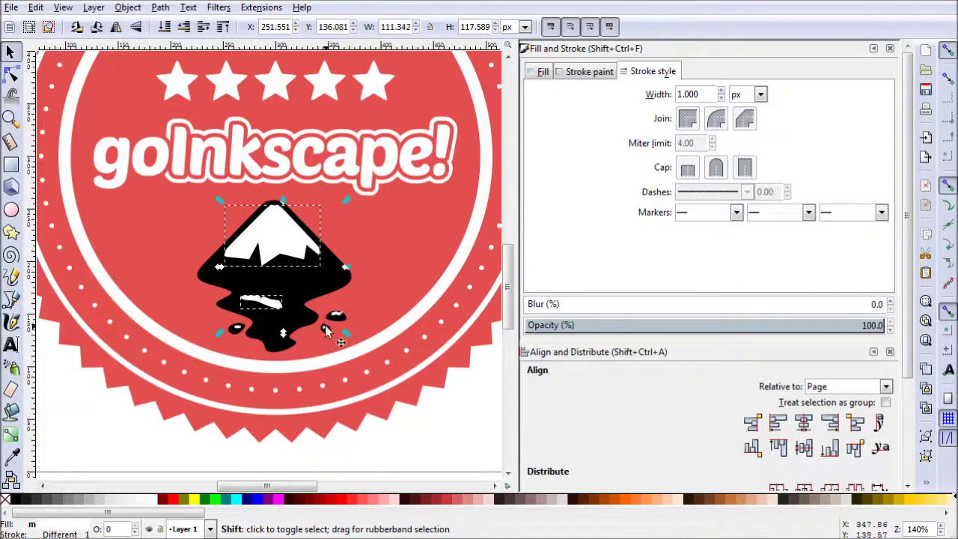
{"action": "left_click", "coordinate": [239, 330], "text": "shift"}
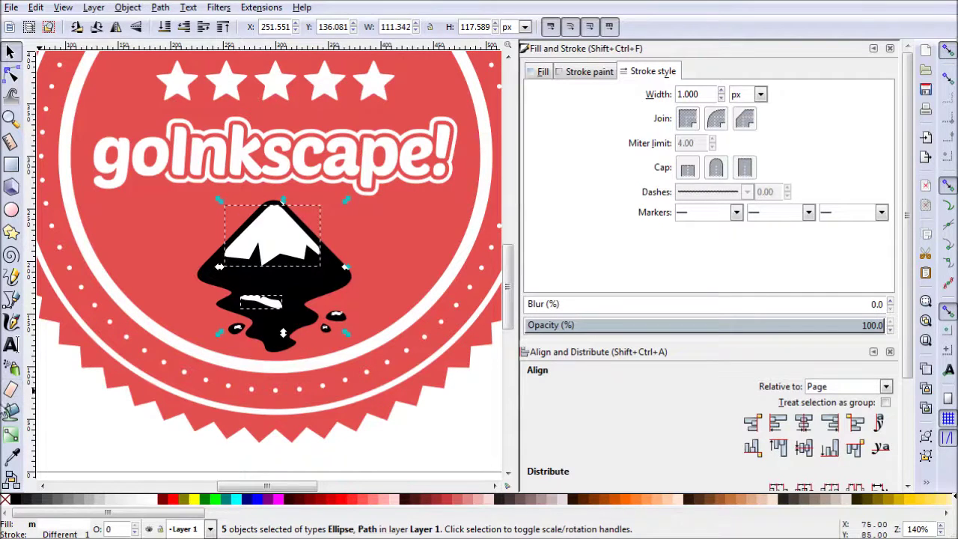
{"action": "left_click", "coordinate": [12, 455]}
{"action": "left_click", "coordinate": [166, 257]}
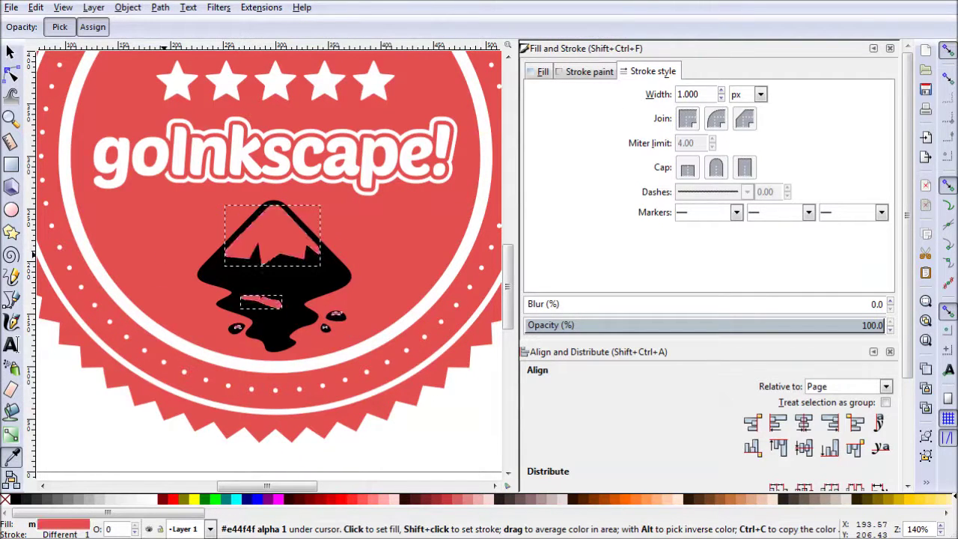
- Fill the black logo path with white
{"action": "left_click", "coordinate": [11, 73]}
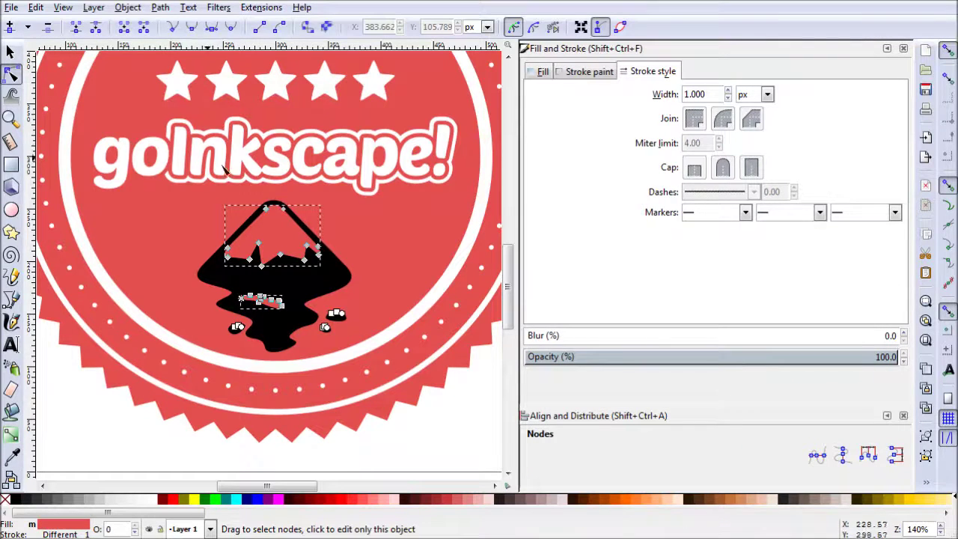
{"action": "left_click", "coordinate": [11, 51]}
{"action": "left_click", "coordinate": [303, 294]}
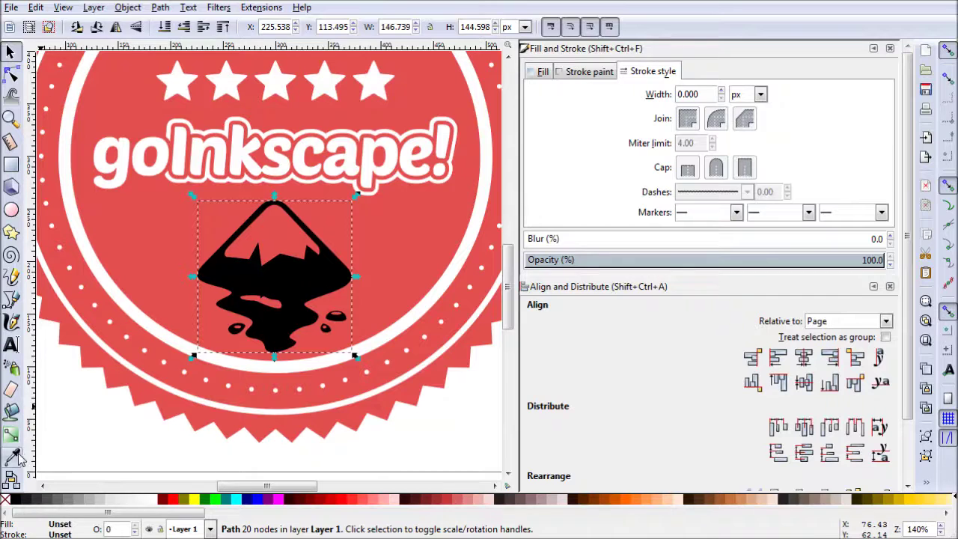
{"action": "left_click", "coordinate": [12, 456]}
{"action": "left_click", "coordinate": [184, 342]}
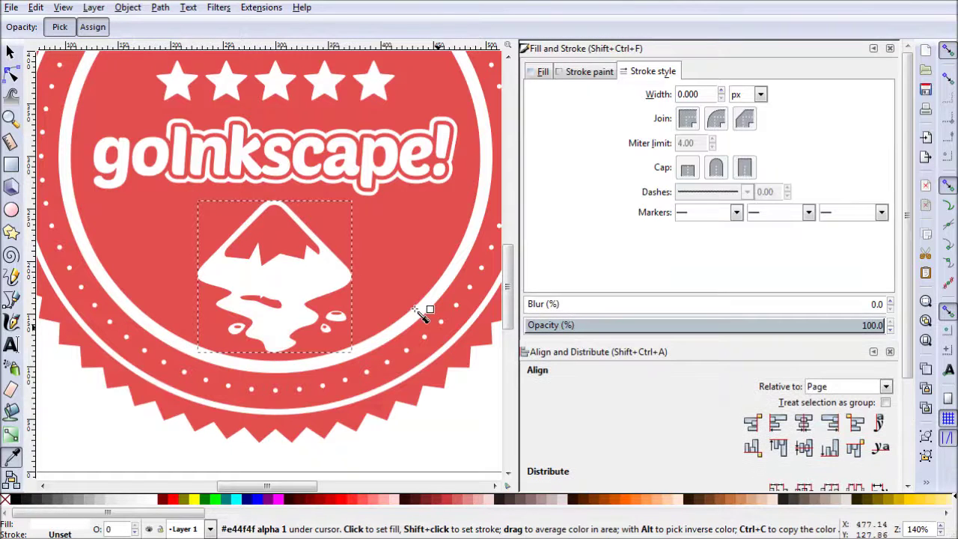
- Group all six logo pieces together
{"action": "left_click", "coordinate": [11, 51]}
{"action": "left_click", "coordinate": [460, 462]}
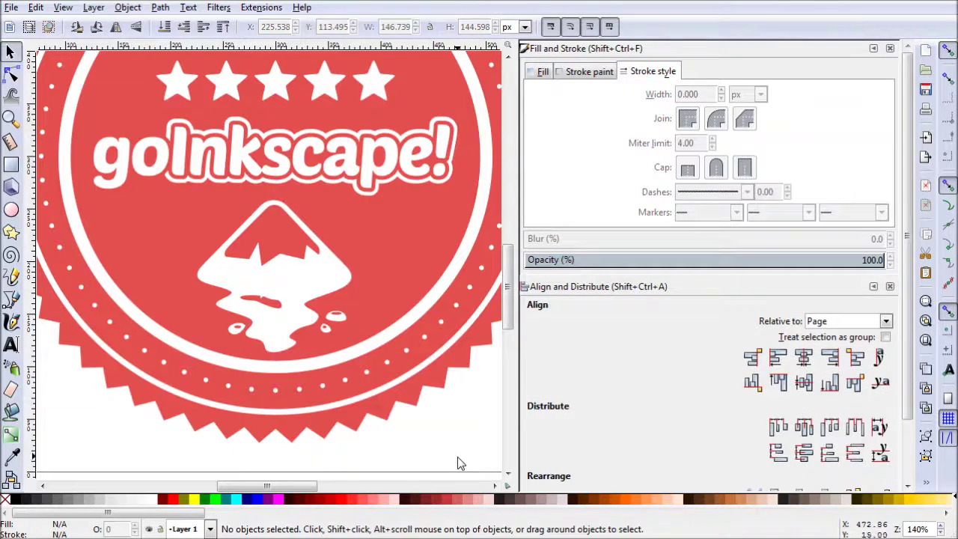
{"action": "mouse_move", "coordinate": [460, 462]}
{"action": "left_mouse_down"}
{"action": "mouse_move", "coordinate": [172, 244]}
{"action": "mouse_move", "coordinate": [163, 188]}
{"action": "left_mouse_up"}
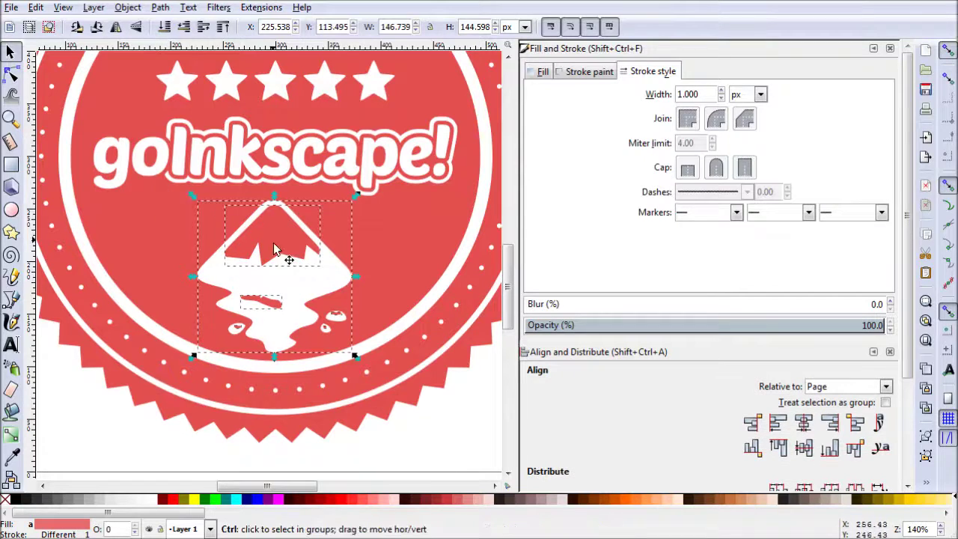
{"action": "key", "text": "ctrl+g"}
{"action": "scroll", "coordinate": [442, 423], "scroll_direction": "left", "scroll_amount": 1}
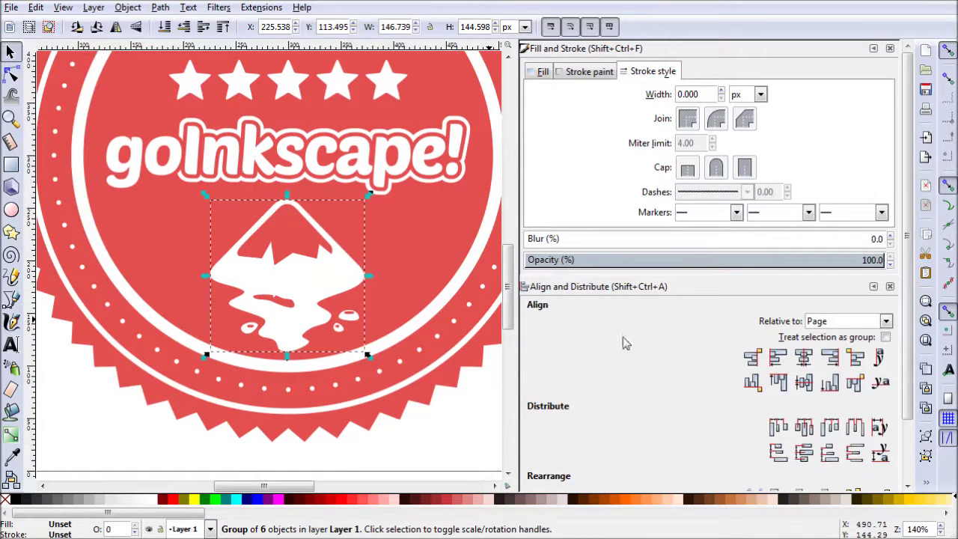
- Centre the logo group on the page's vertical axis and lower it slightly under goInkscape!
{"action": "left_click", "coordinate": [802, 356]}
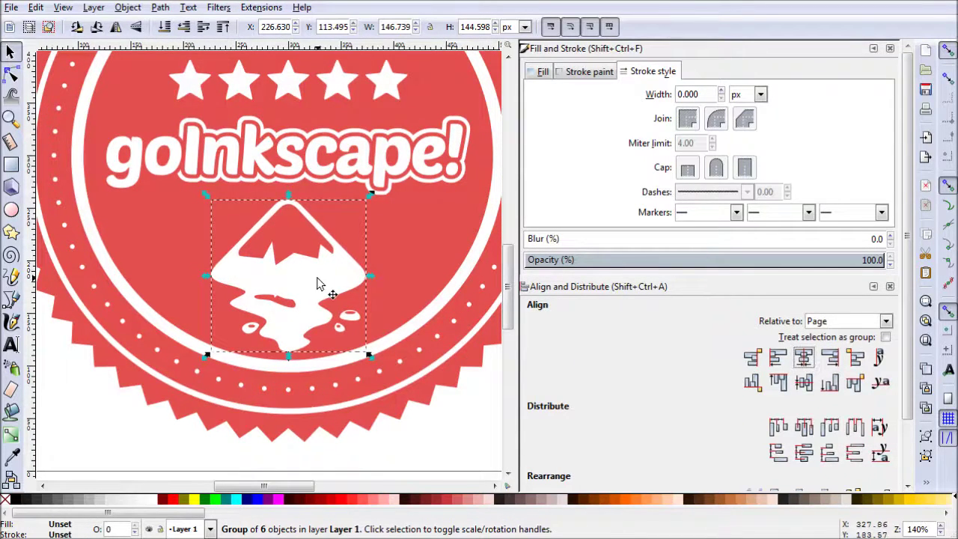
{"action": "left_click_drag", "start_coordinate": [314, 281], "coordinate": [314, 283]}
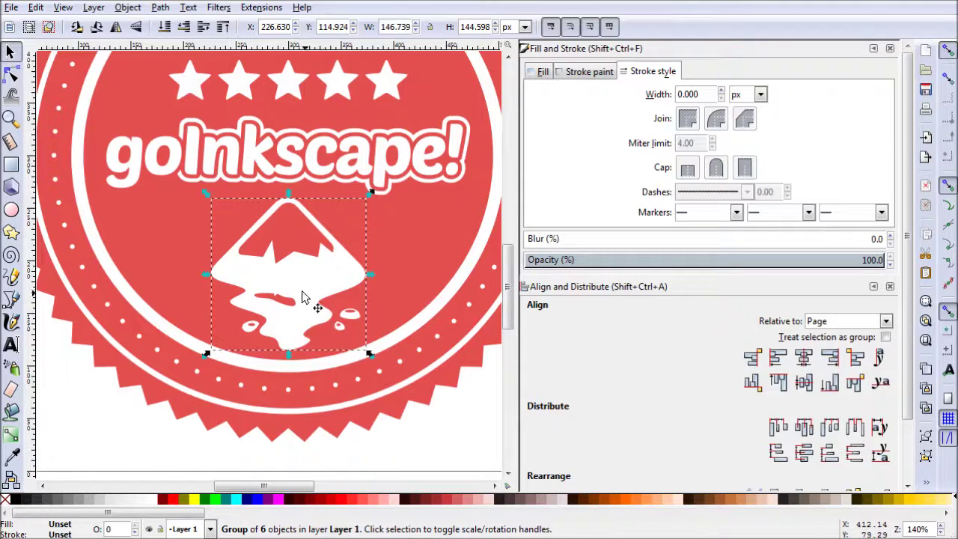
{"action": "key", "text": "5"}
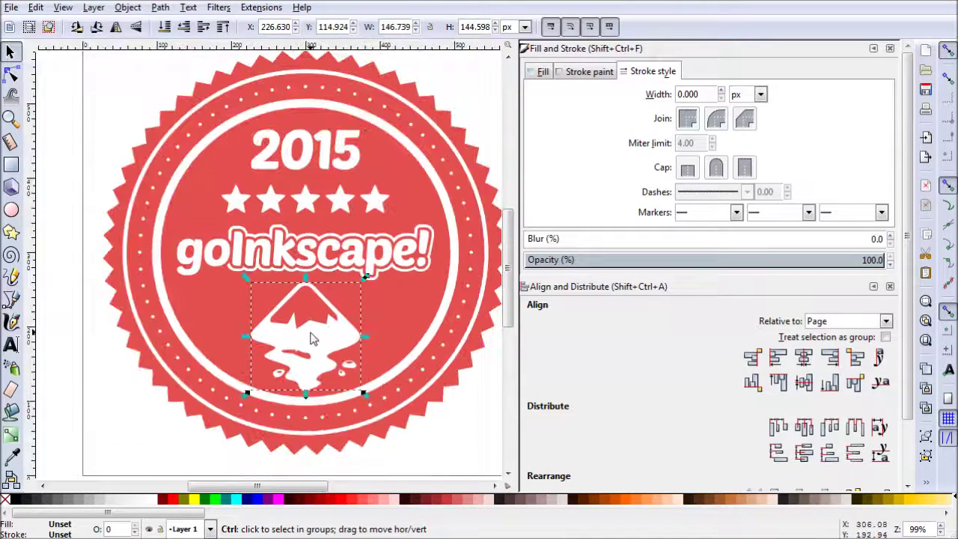
{"action": "left_click_drag", "start_coordinate": [312, 338], "coordinate": [313, 342]}
{"action": "left_click", "coordinate": [447, 435]}
{"action": "scroll", "coordinate": [381, 390], "scroll_direction": "right", "scroll_amount": 2}
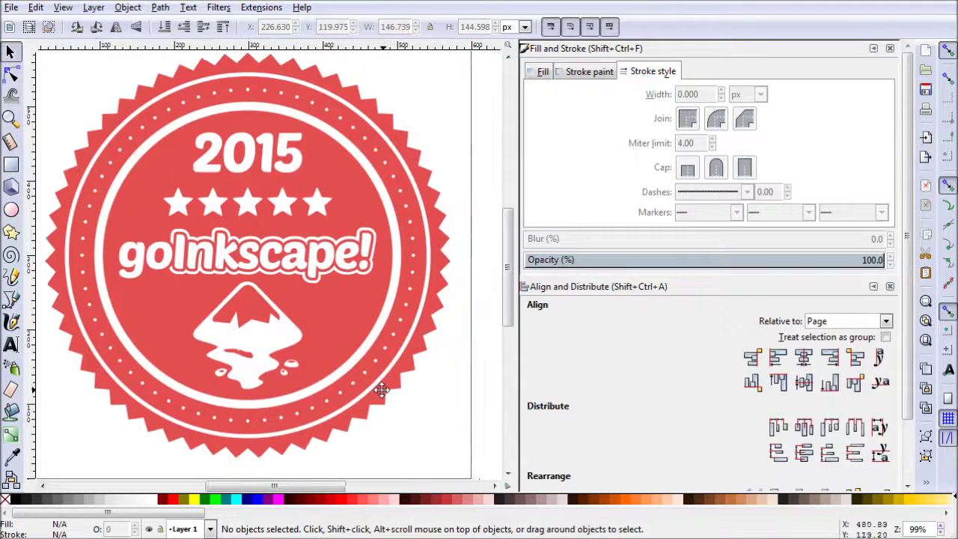
{"action": "scroll", "coordinate": [436, 378], "scroll_direction": "down", "scroll_amount": 1, "text": "ctrl"}
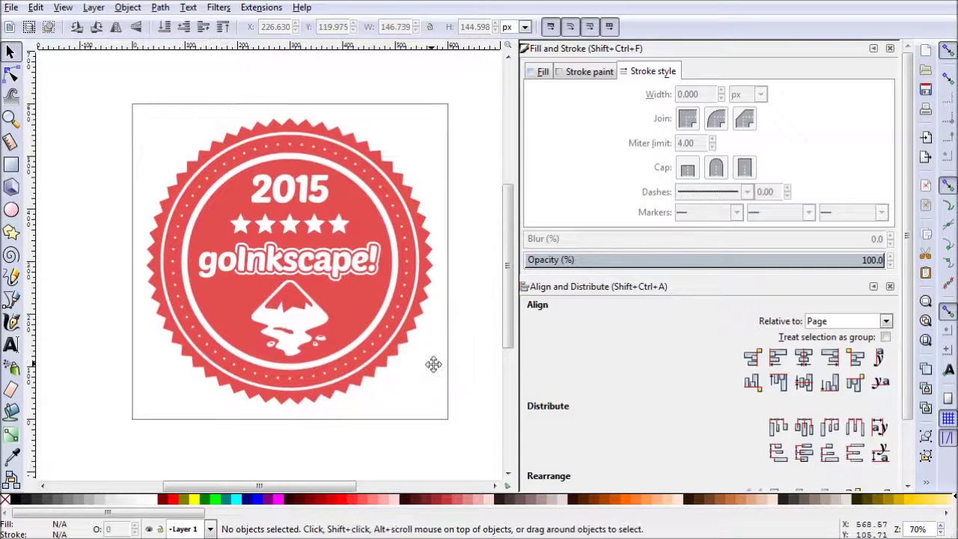